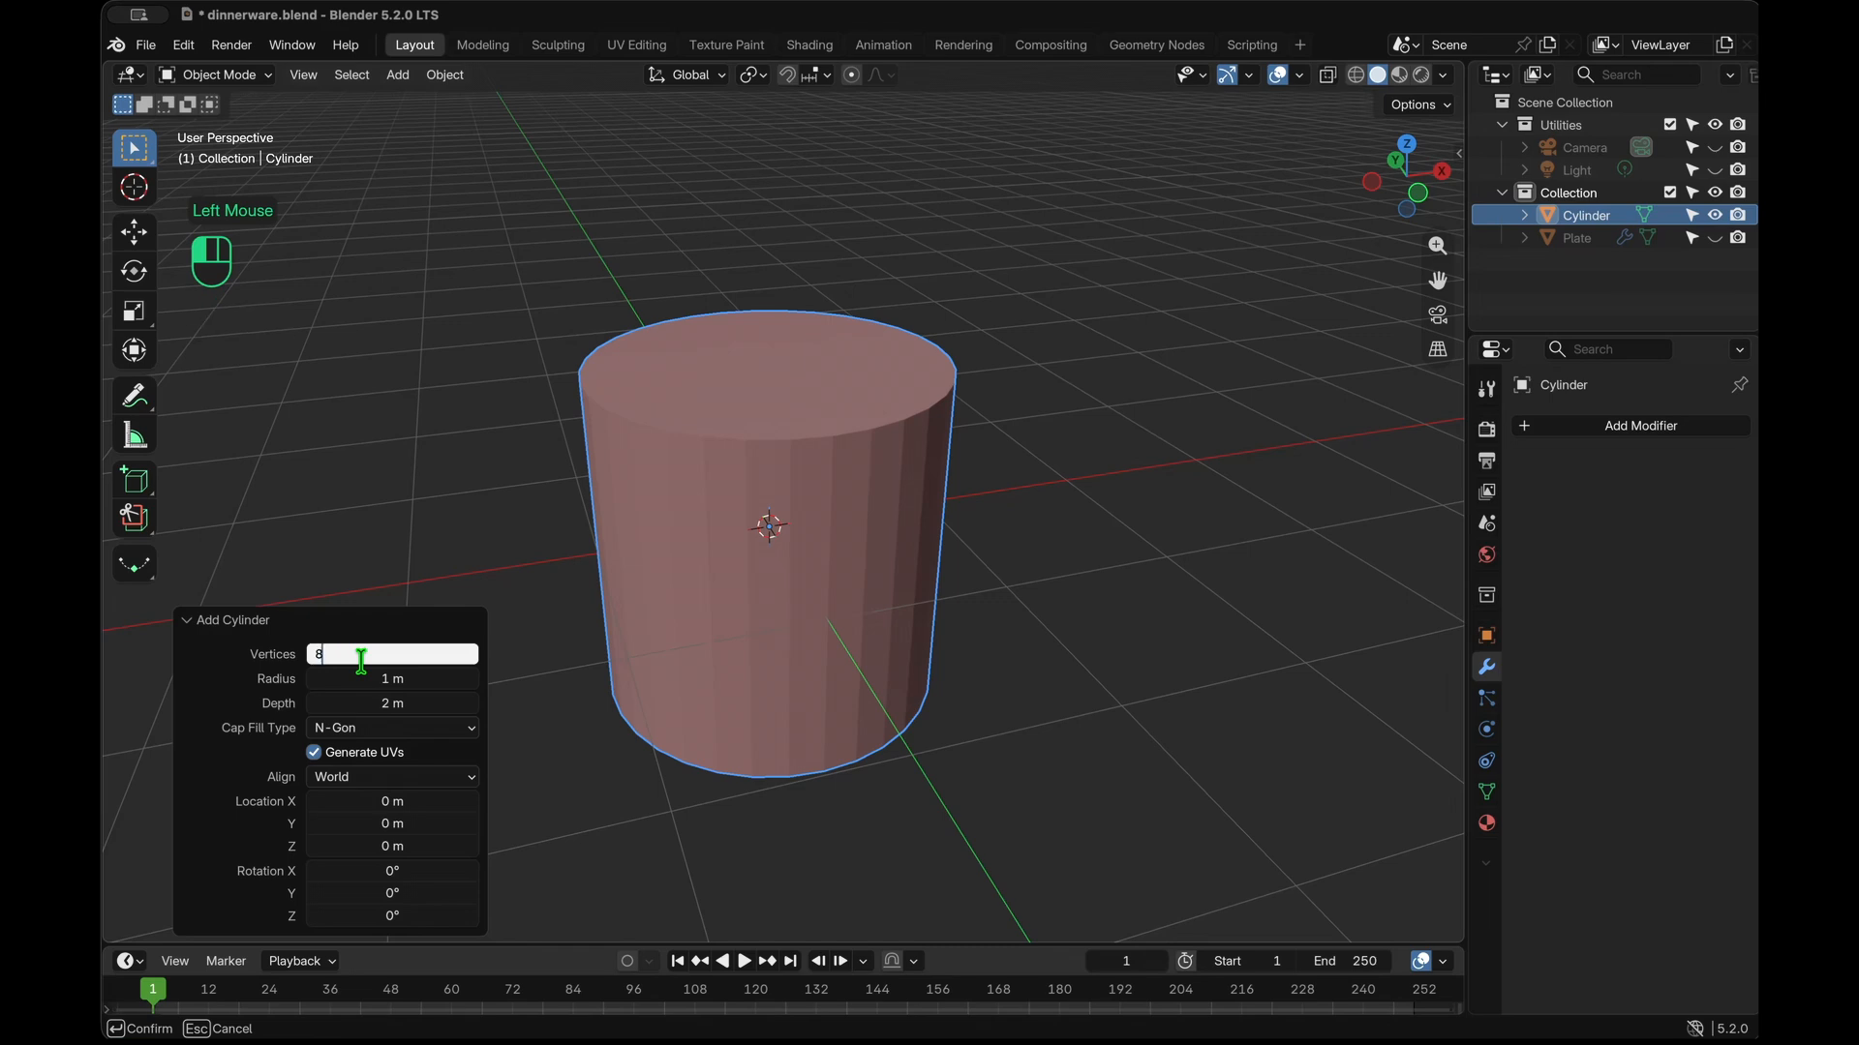
Give the new cylinder 8 vertices and a Z location of 1 m so that it rests on the ground plane.
key(Return)
click(388, 847)
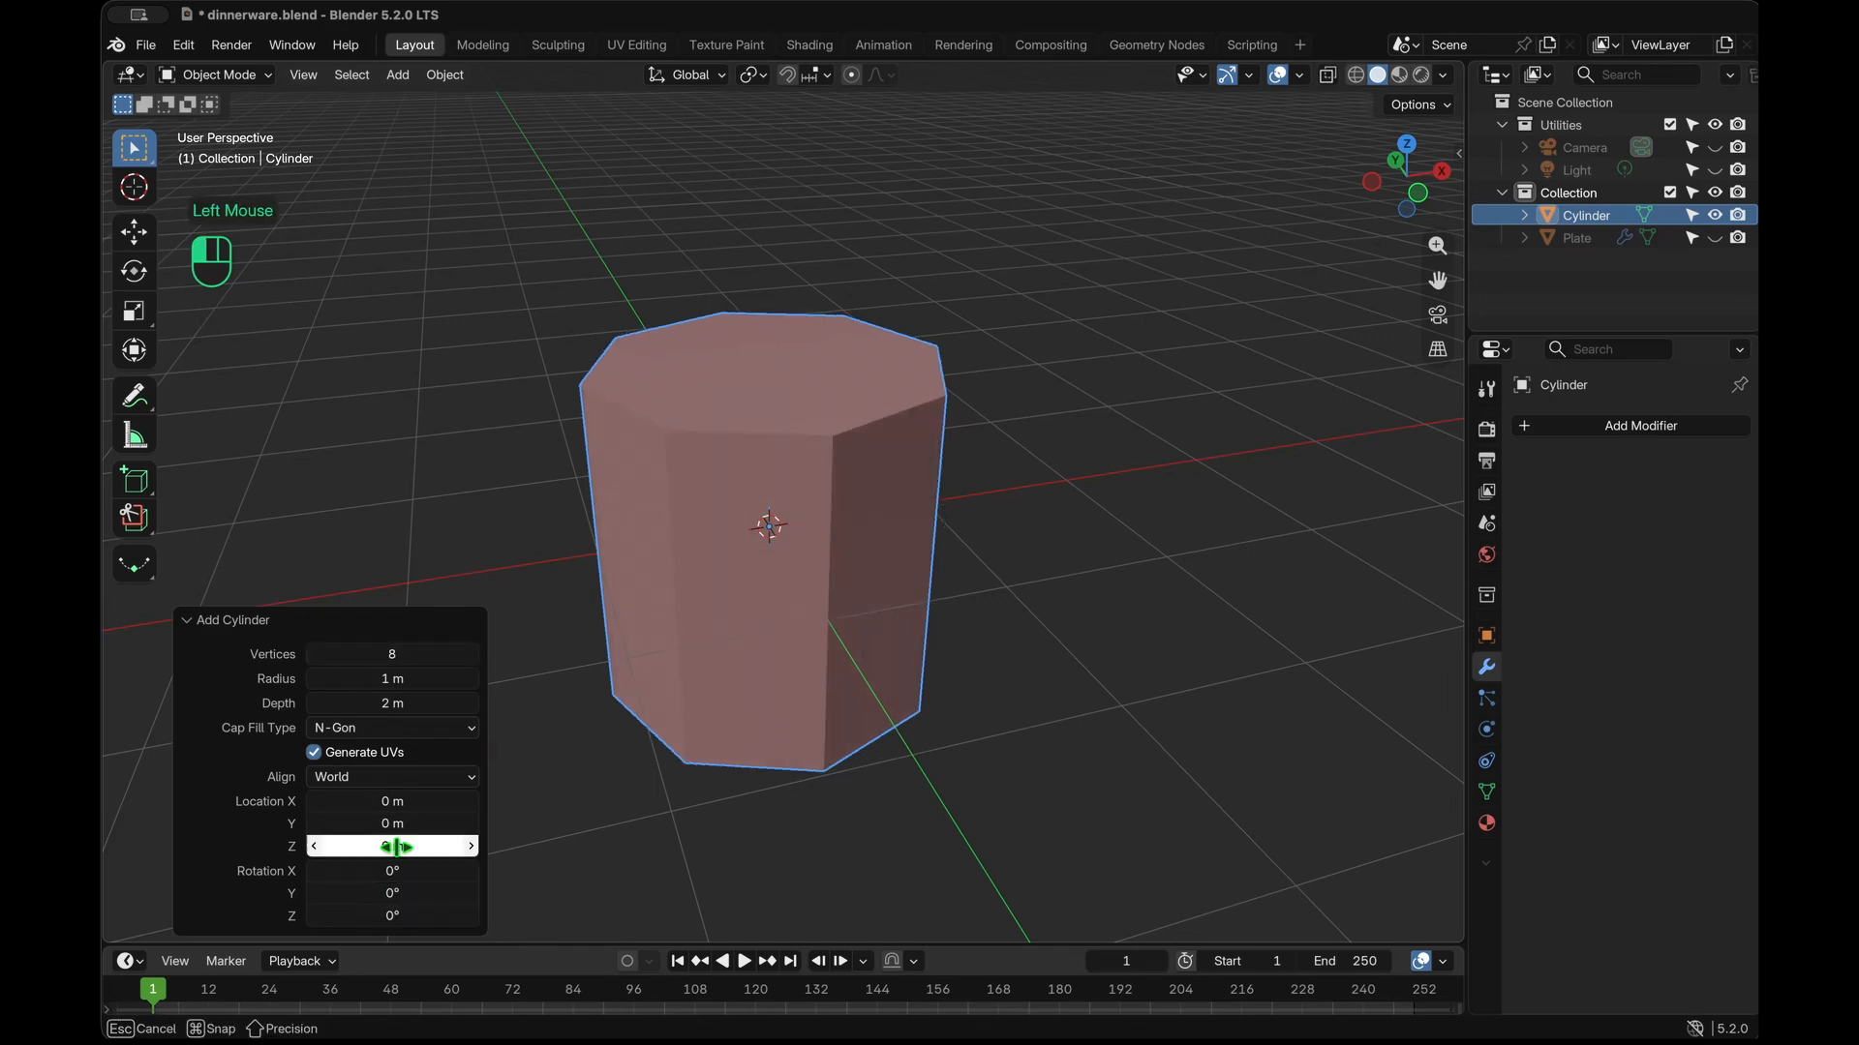
text(1)
key(Return)
click(766, 804)
Add a single unslid horizontal loop cut around the cylinder's mid-height in Edit Mode.
scroll(767, 804, down, 5)
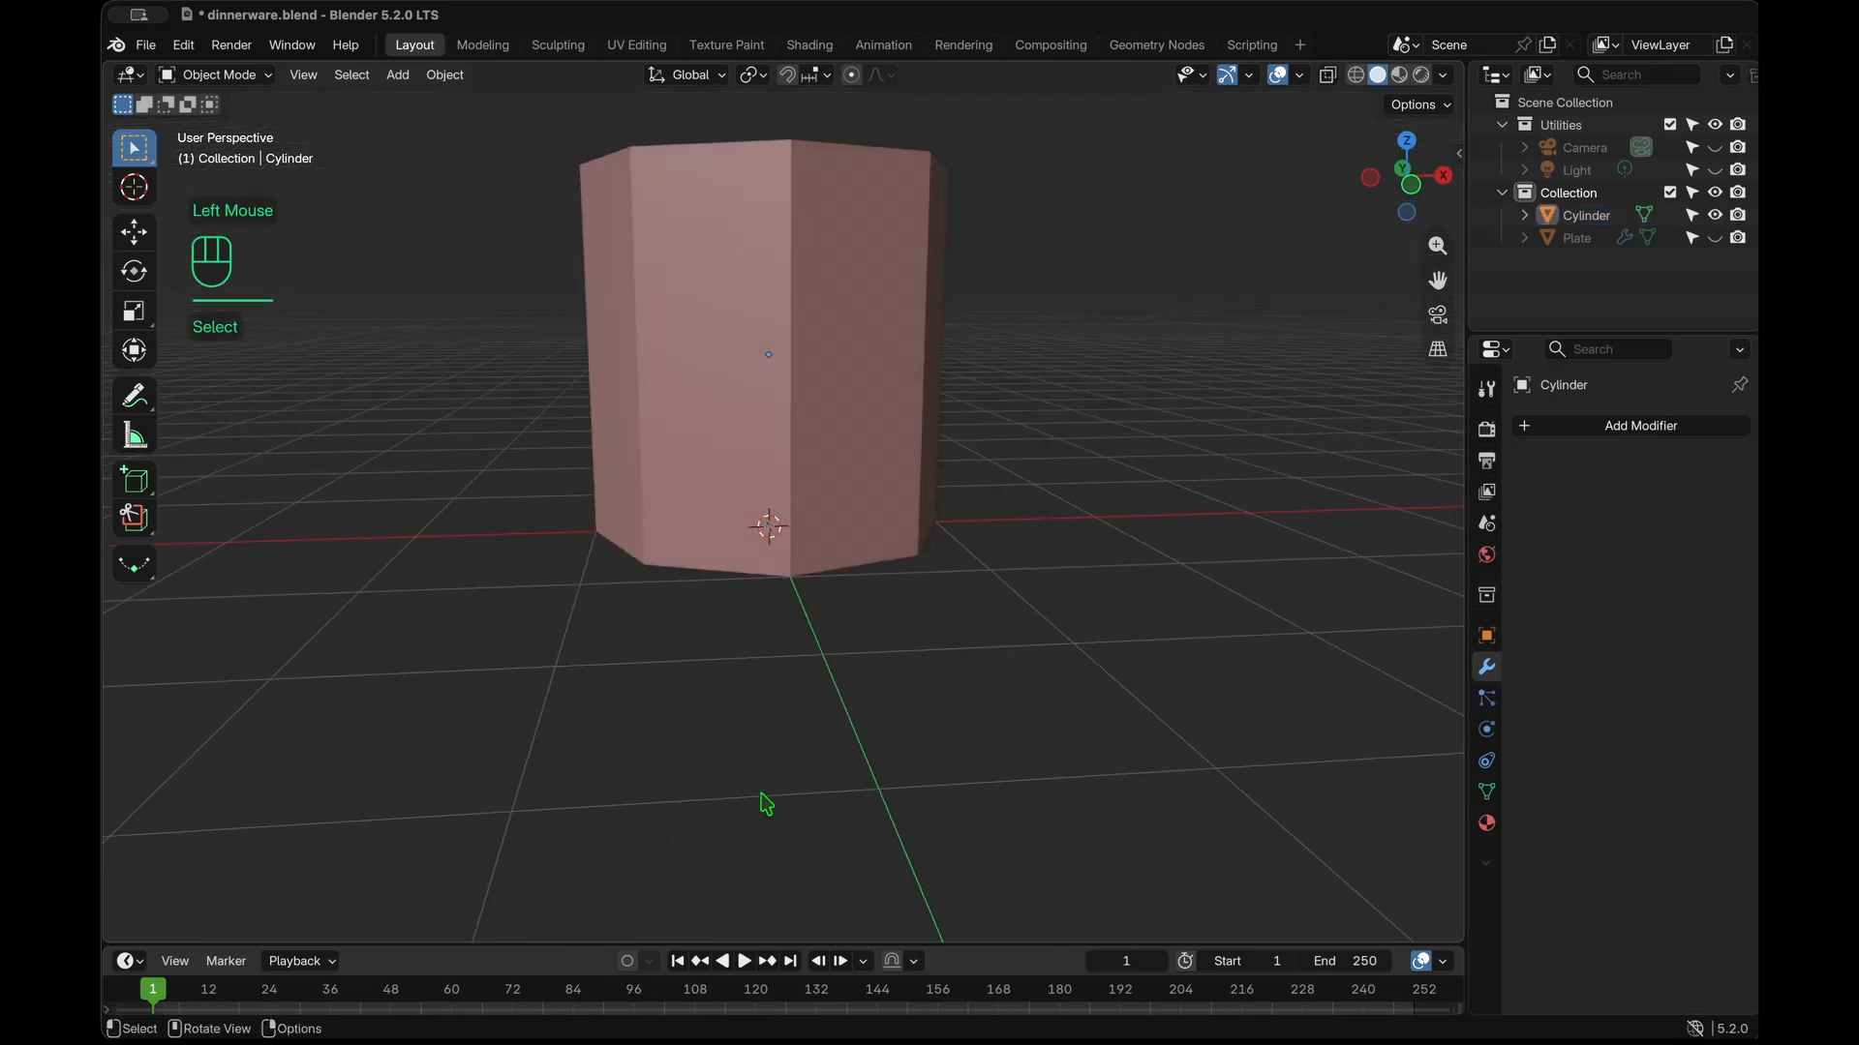
shift+scroll(767, 804, up, 5)
scroll(767, 805, up, 3)
scroll(767, 804, right, 3)
key(KP_1)
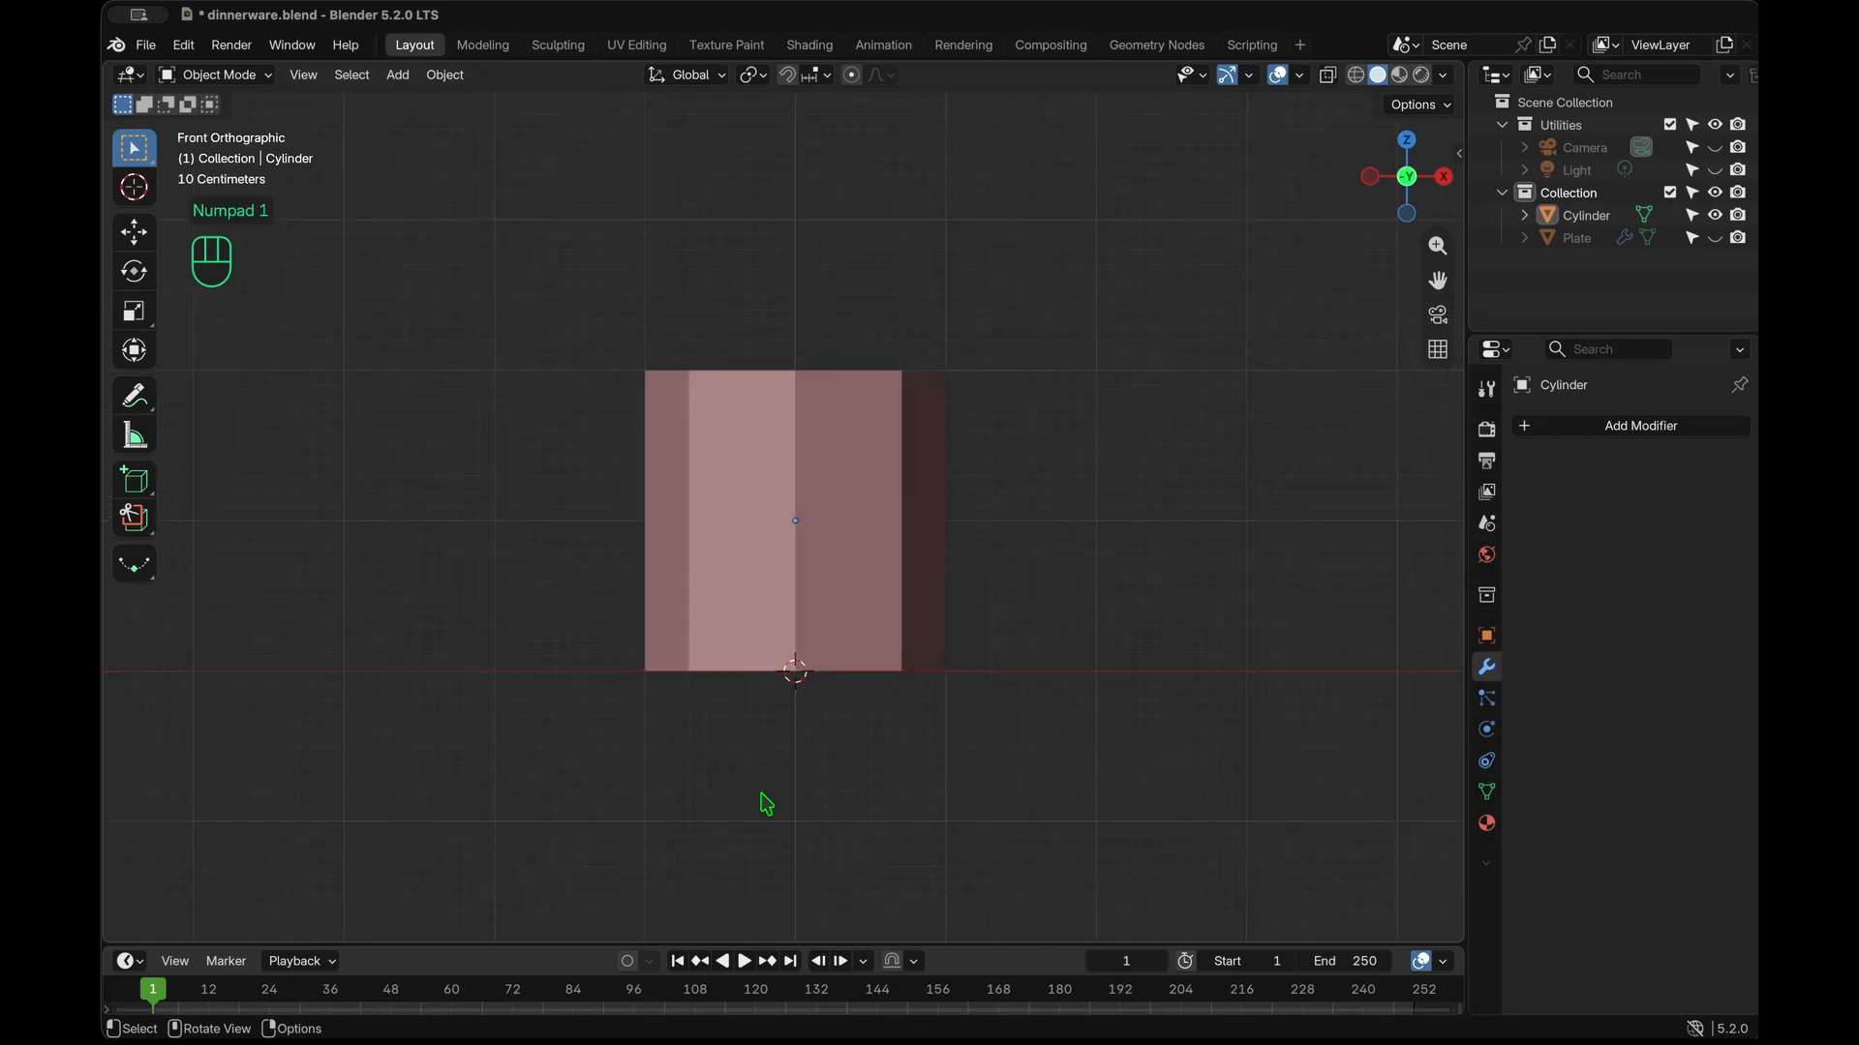
key(Tab)
key(super+r)
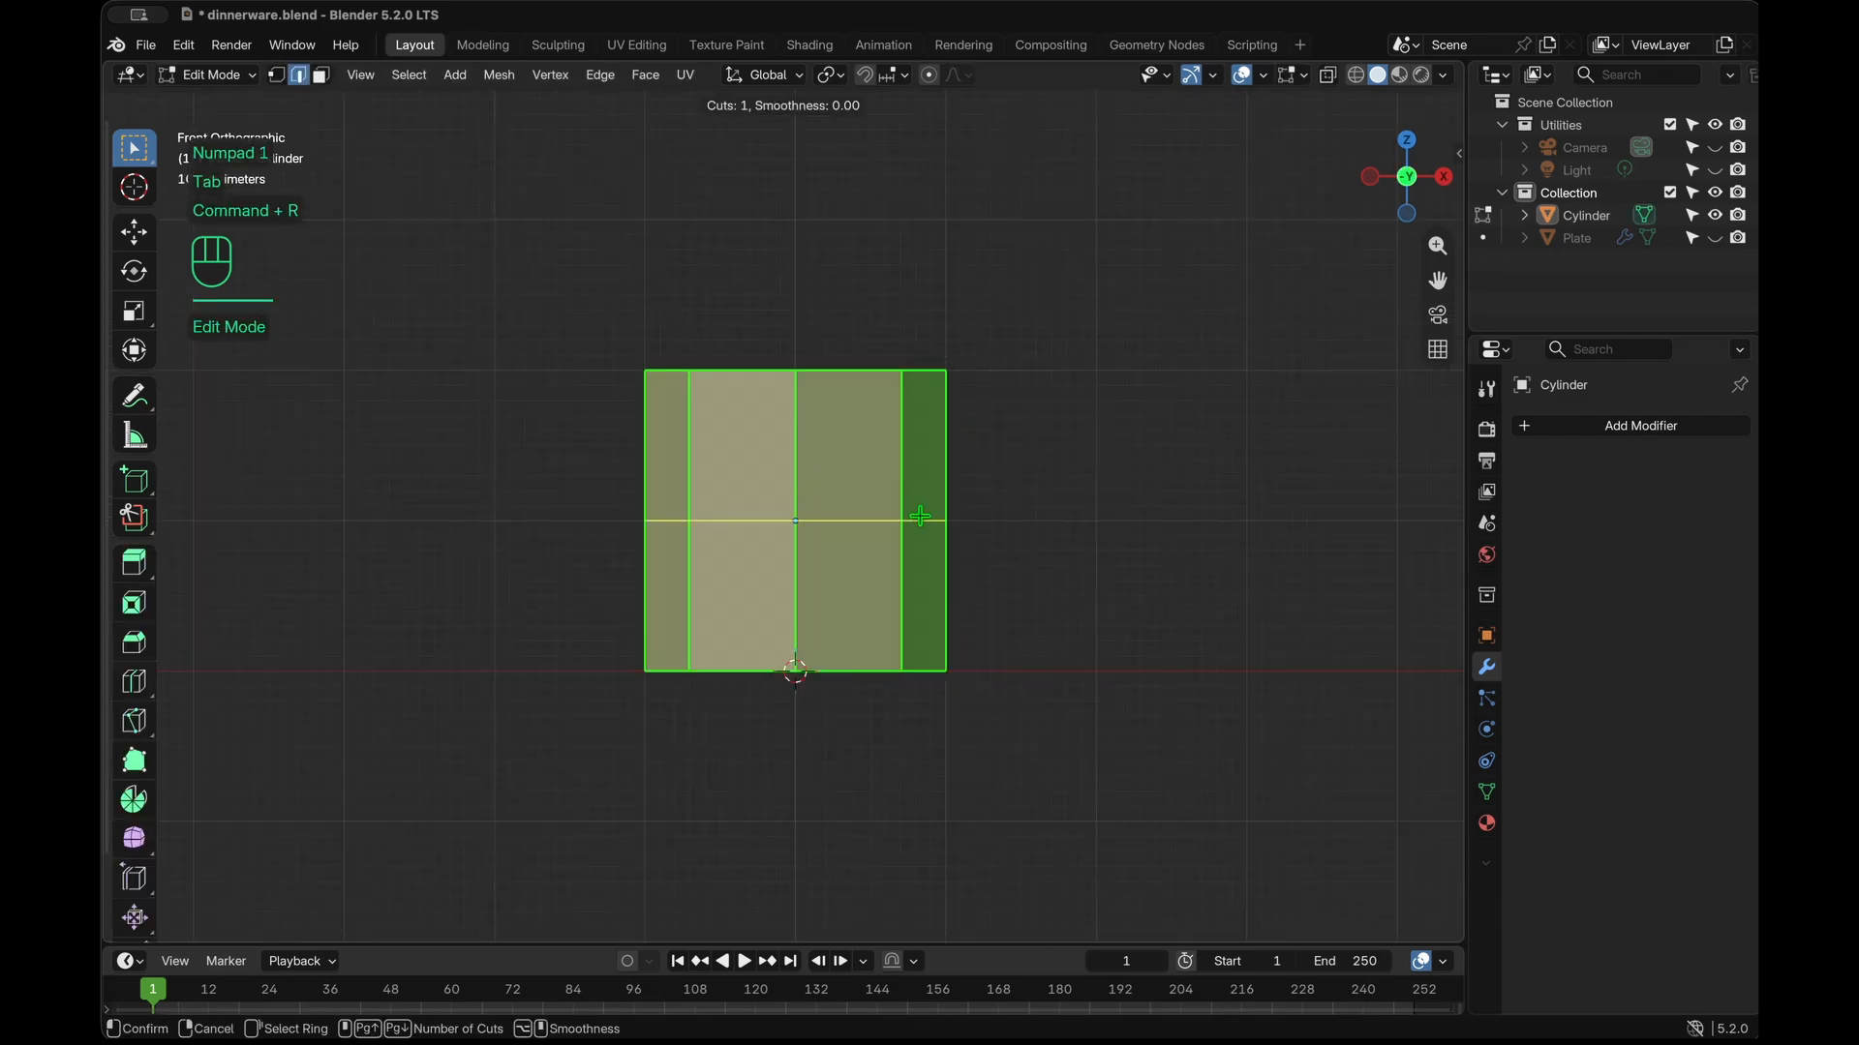
click(919, 516)
click(919, 516)
scroll(920, 516, down, 2)
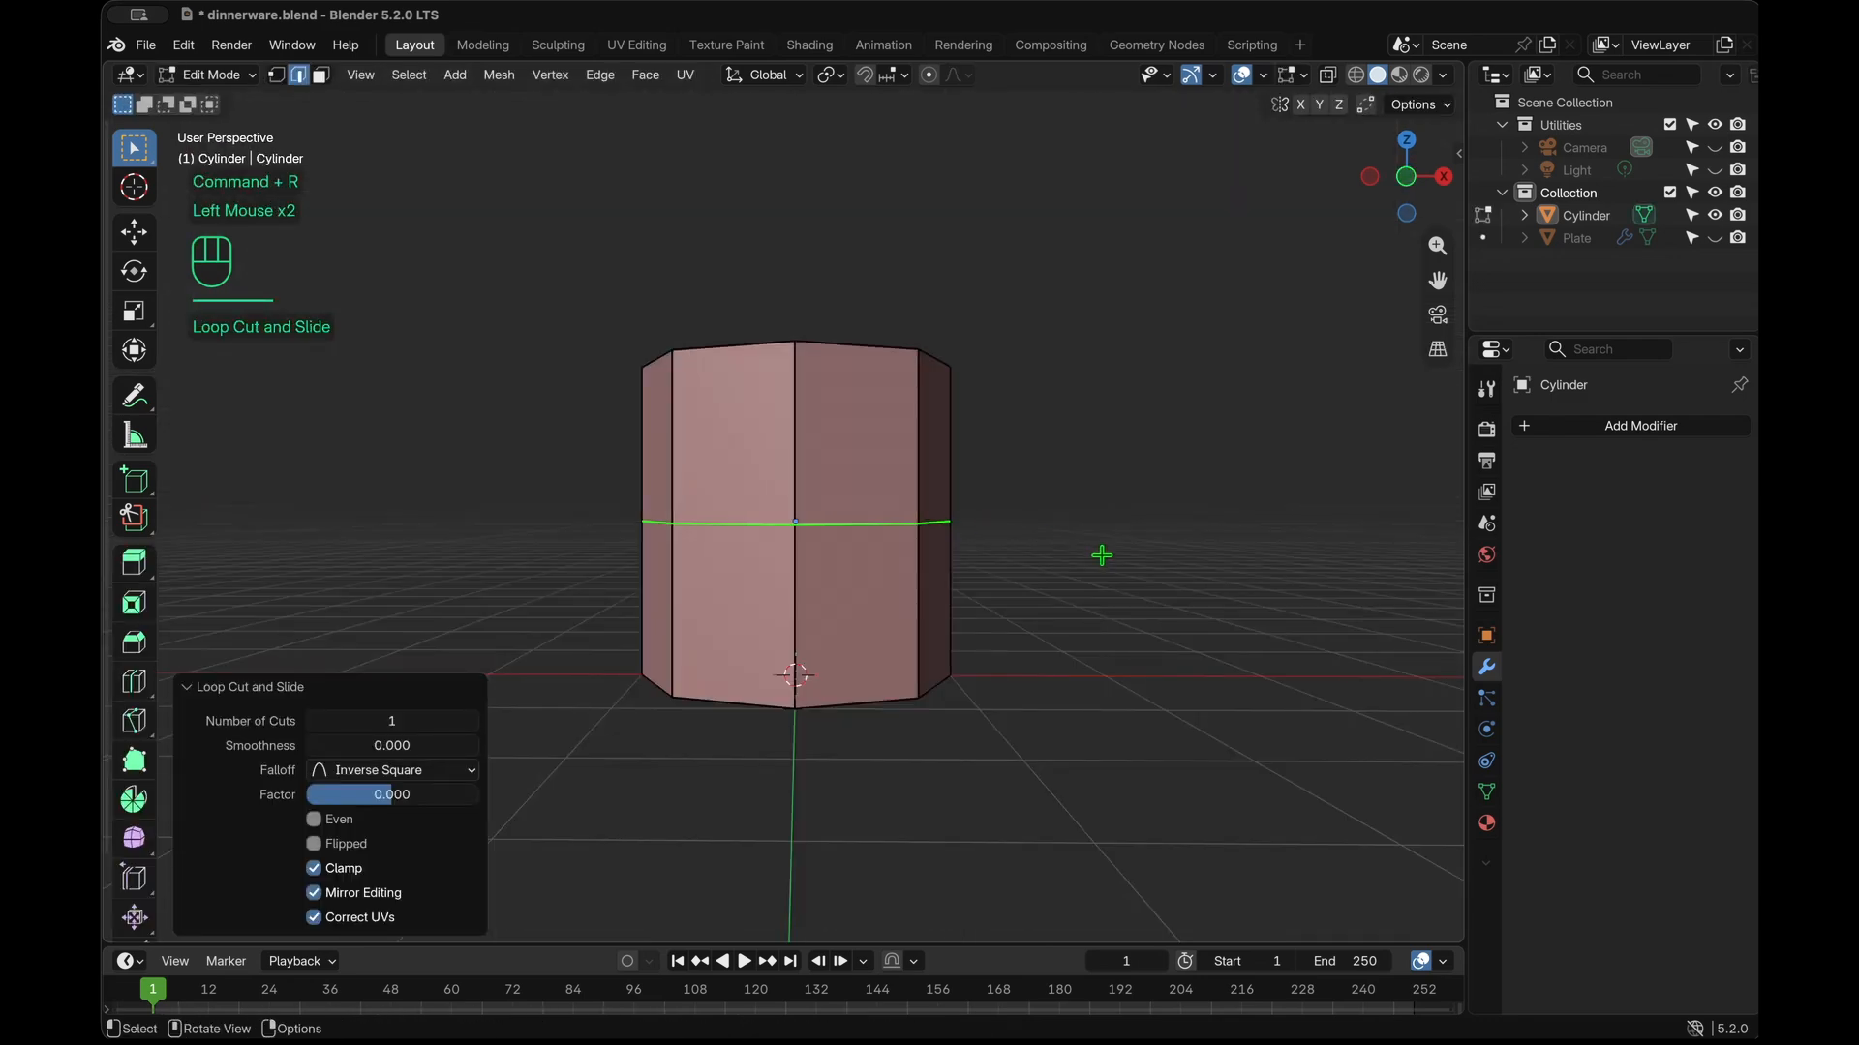
Delete all front and back vertices of the cylinder's top ring, keeping only the half below the loop cut.
key(KP_1)
key(1)
drag(1121, 431, 311, 243)
key(x)
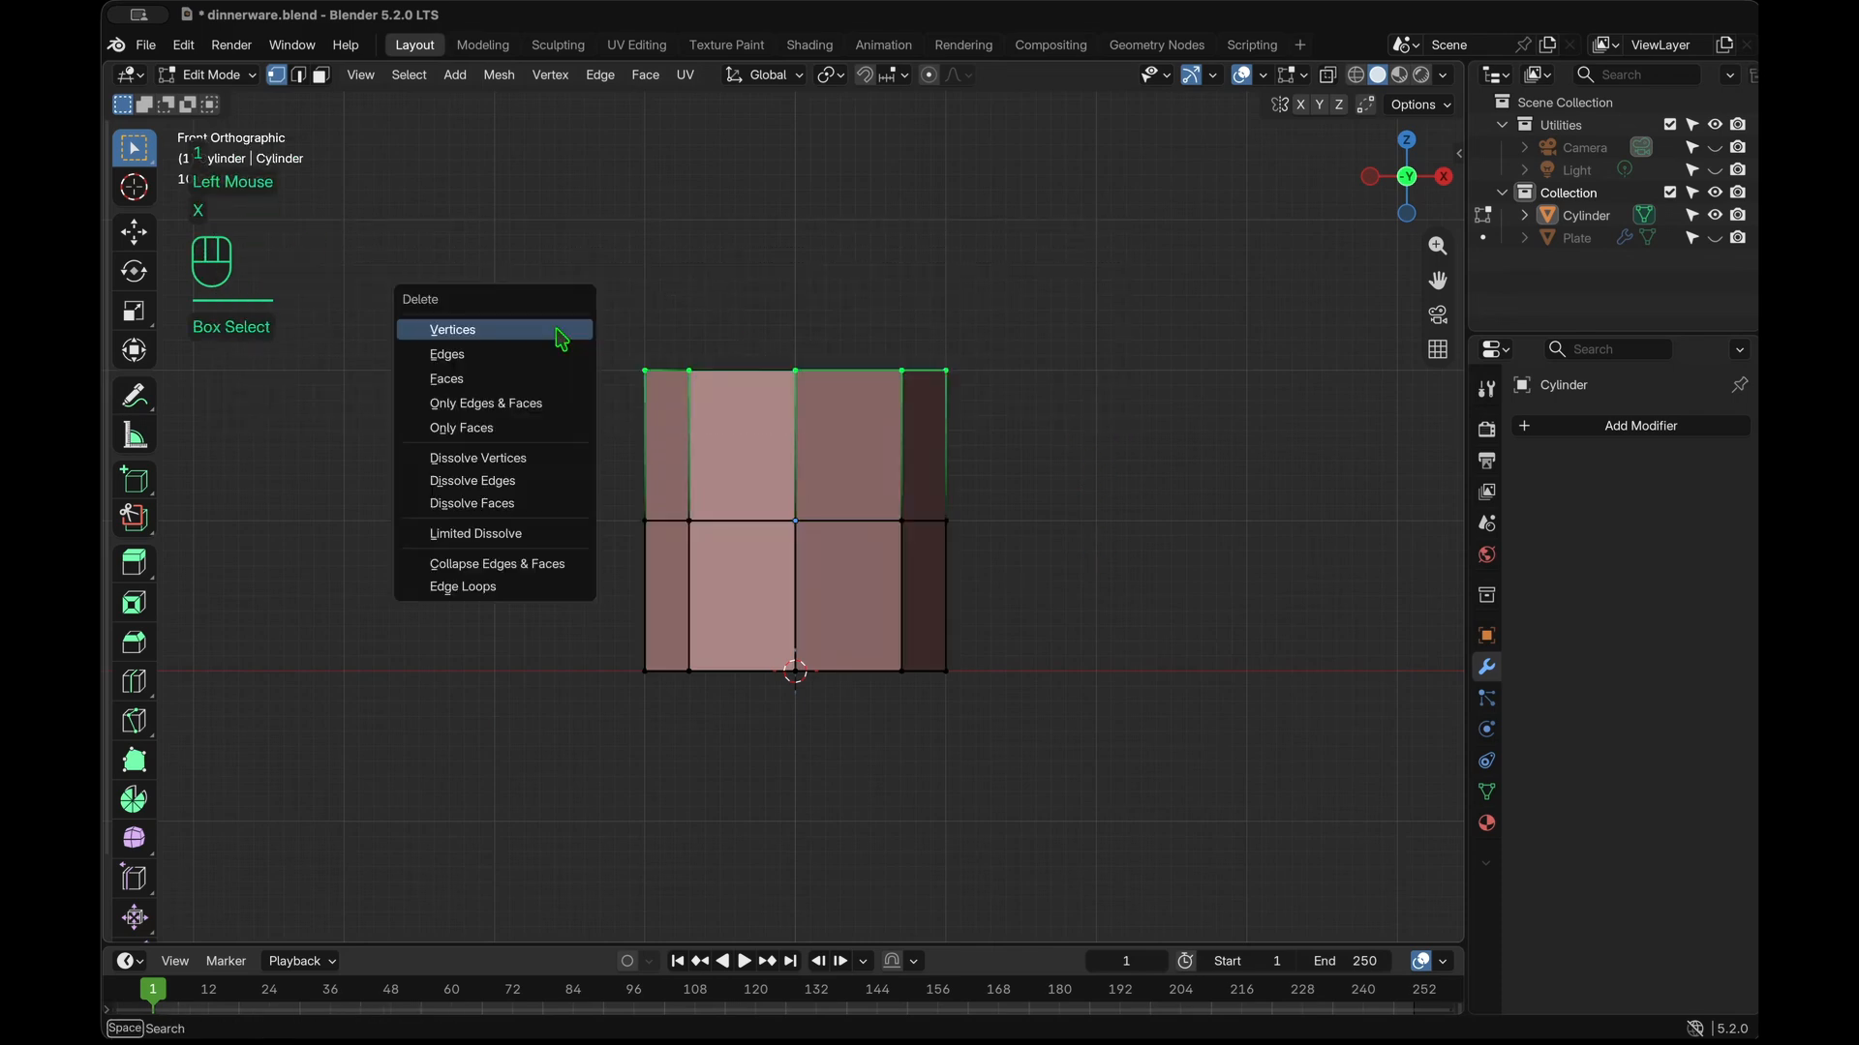
click(559, 331)
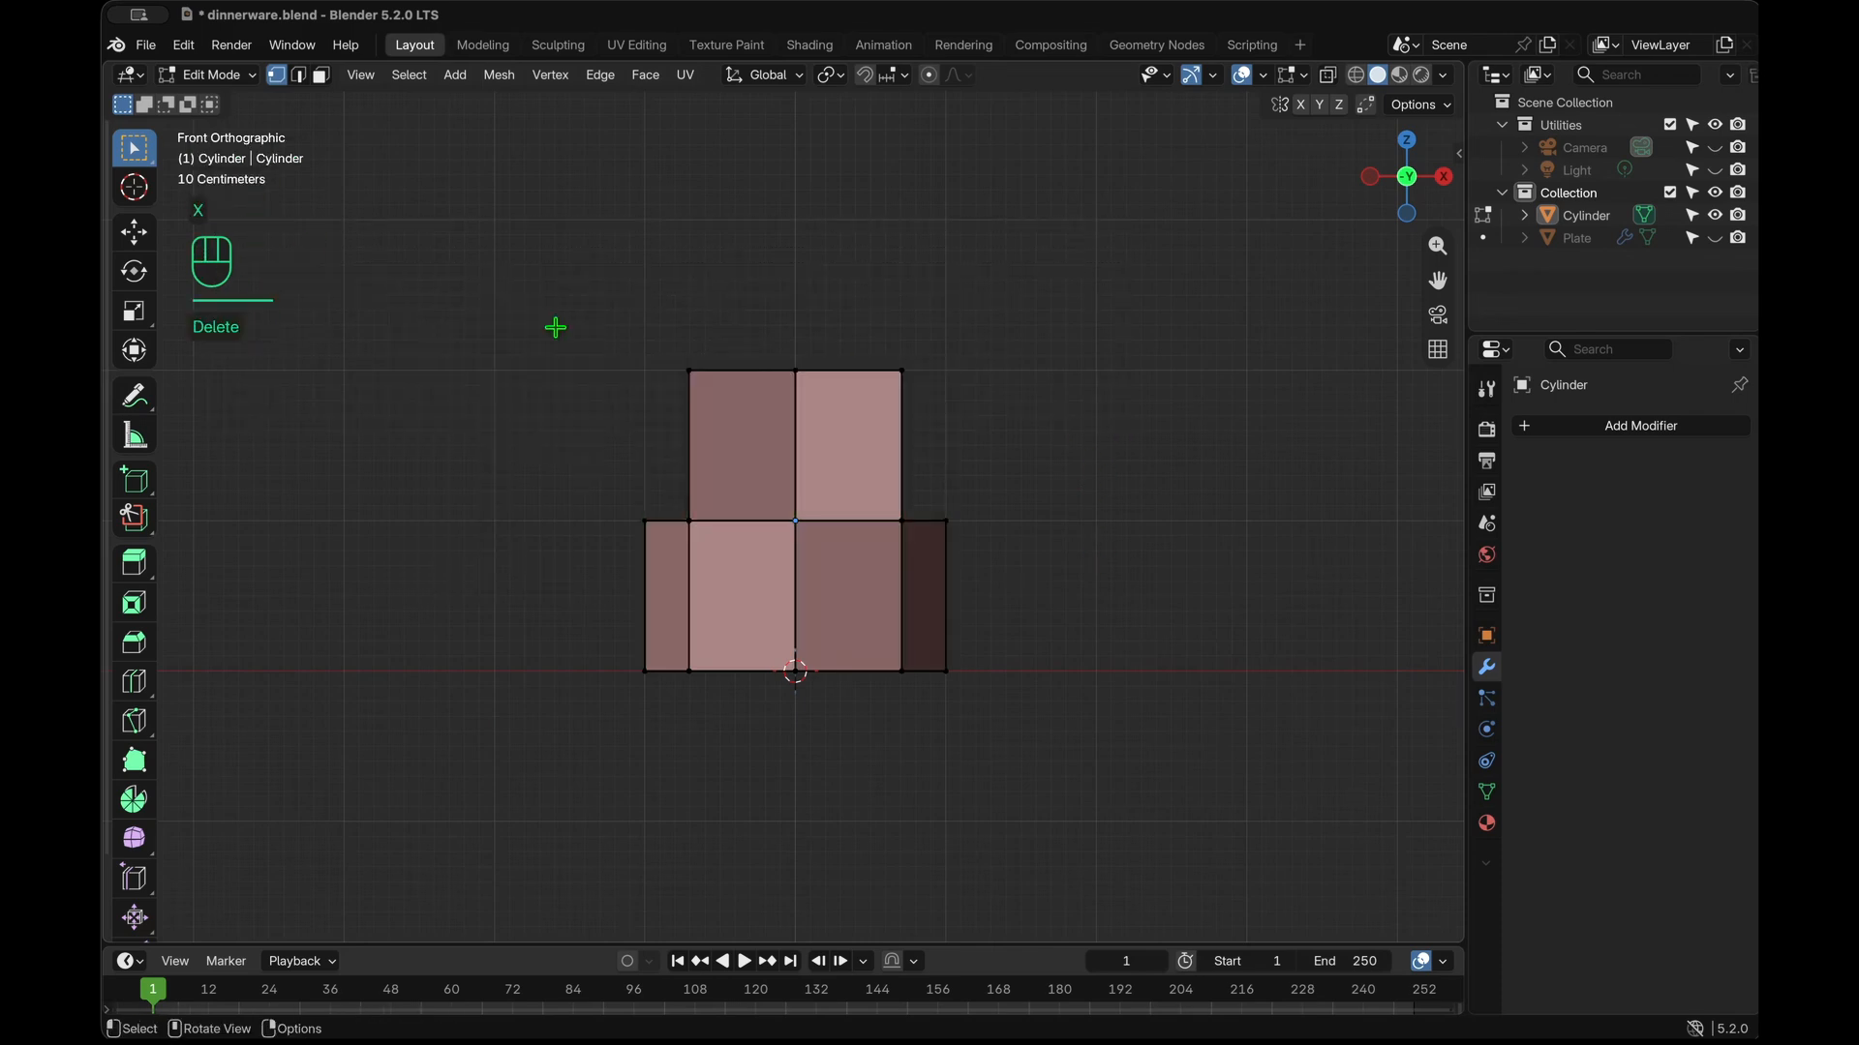
key(alt+z)
drag(1069, 400, 471, 312)
key(x)
click(481, 316)
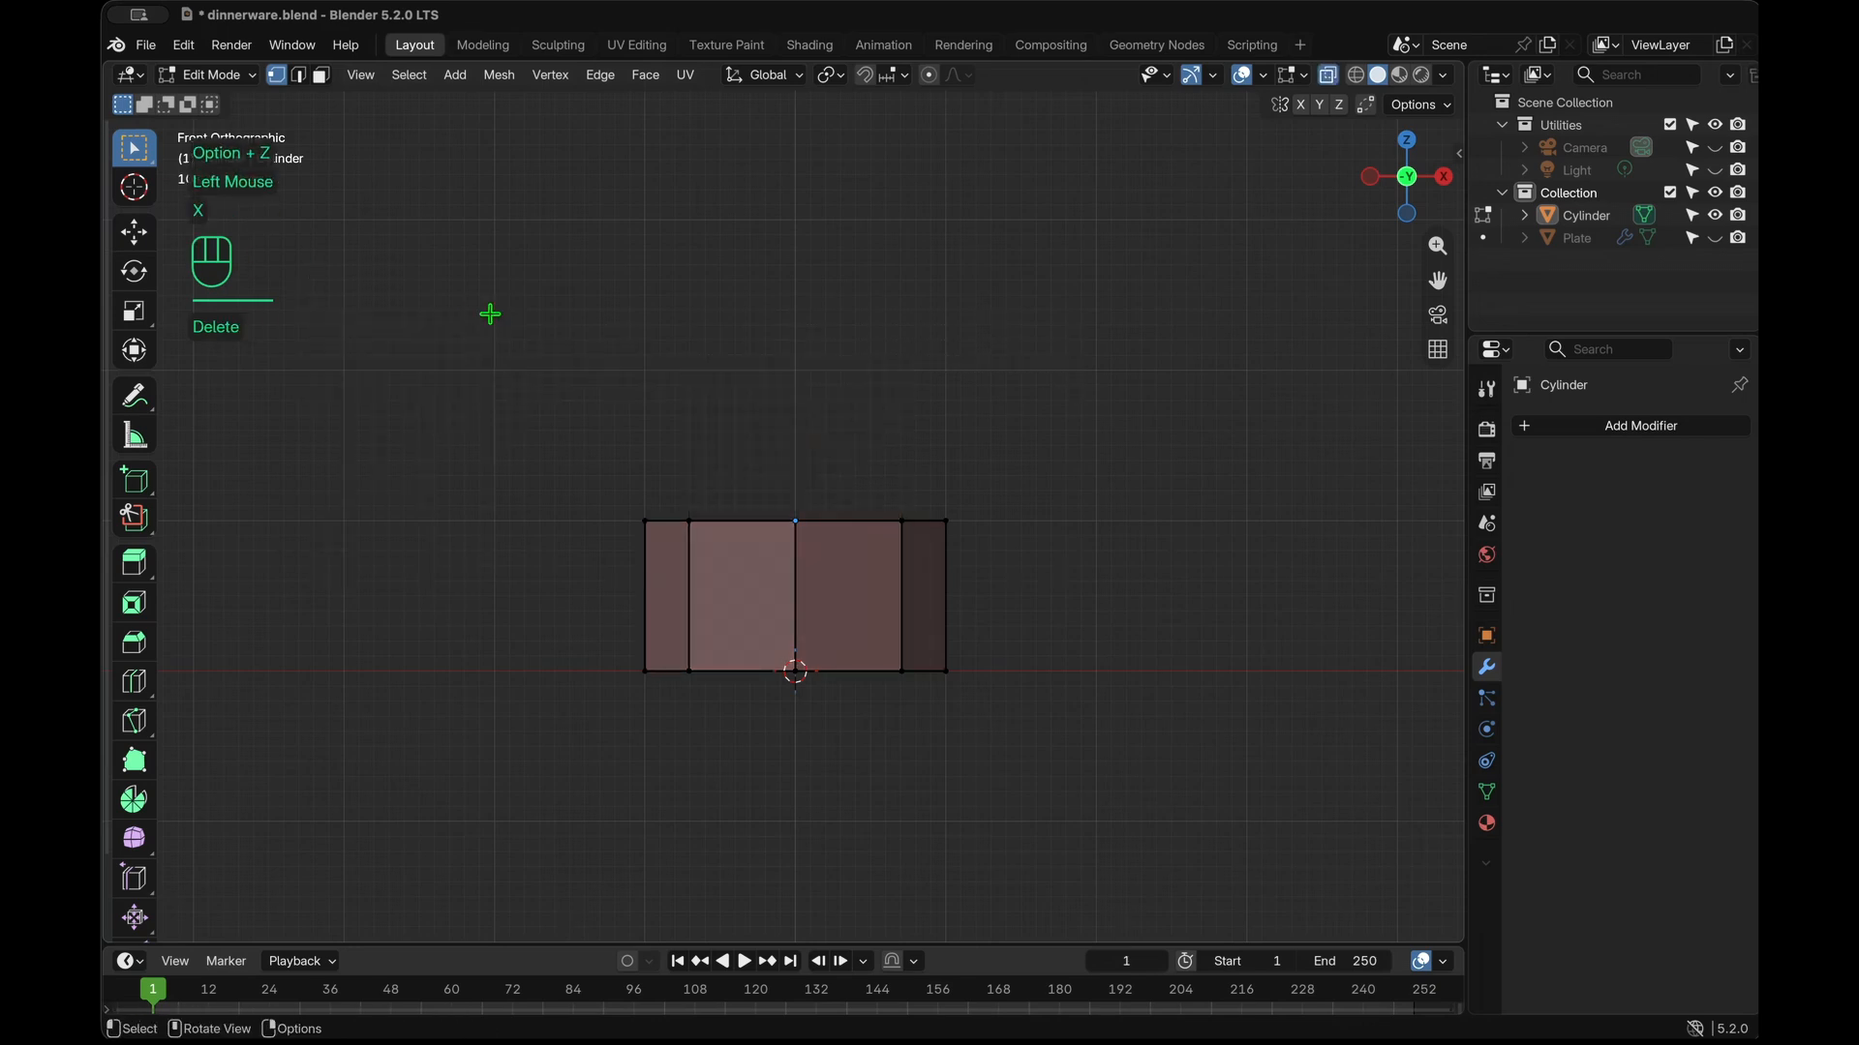
Scale the bottom ring of vertices uniformly to 0.5 to taper the body towards its base.
scroll(1016, 585, up, 5)
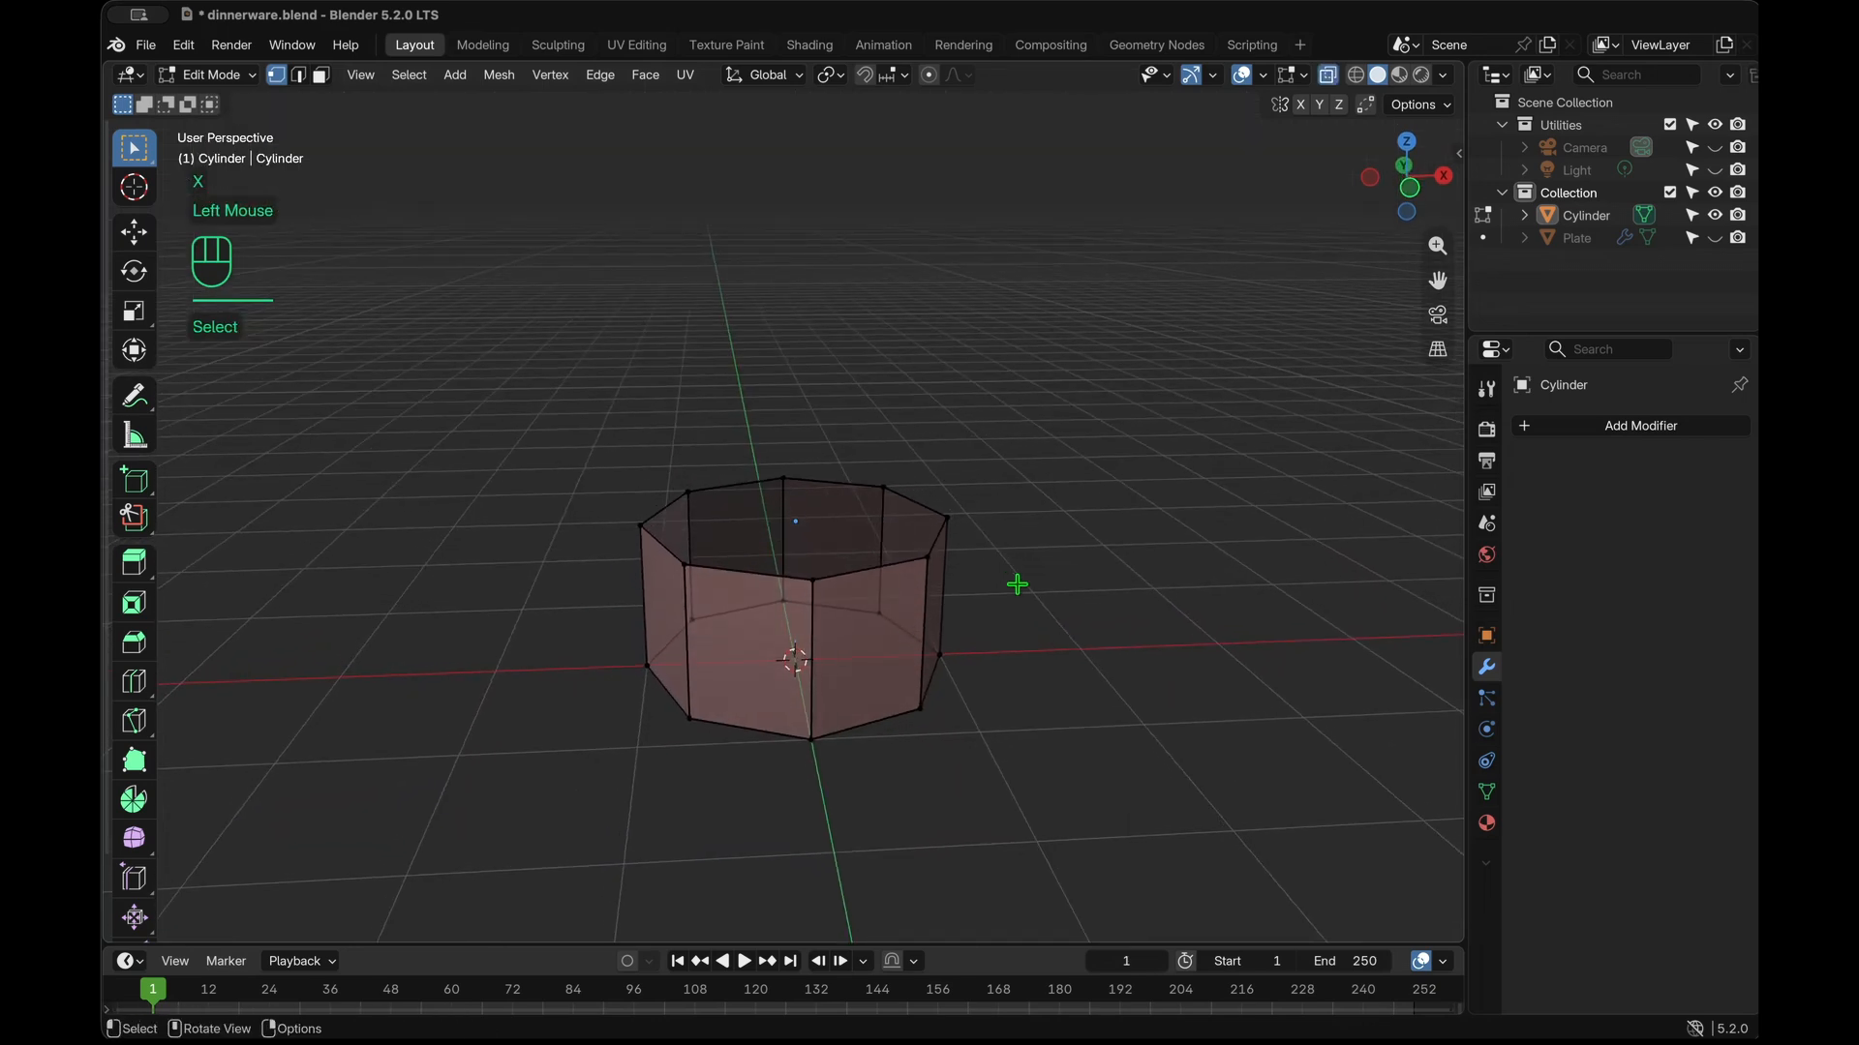
click(1109, 656)
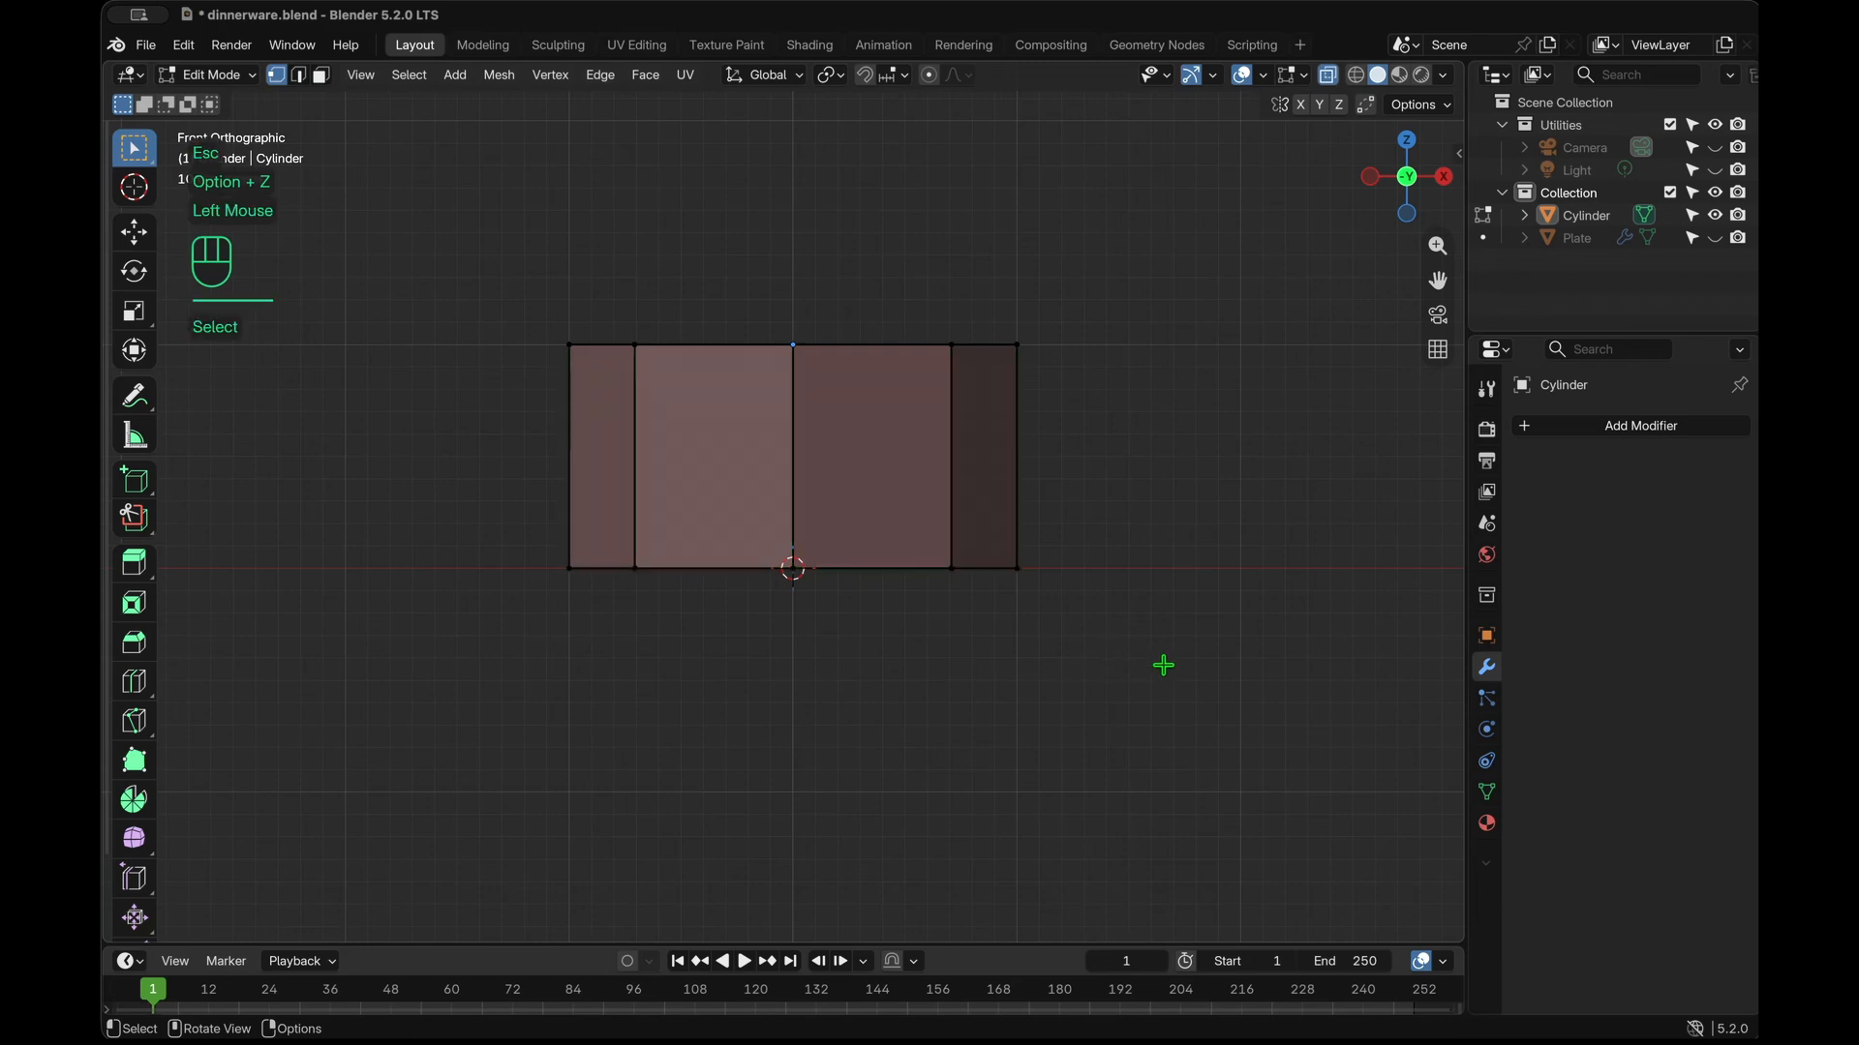
drag(1215, 670, 513, 513)
key(s)
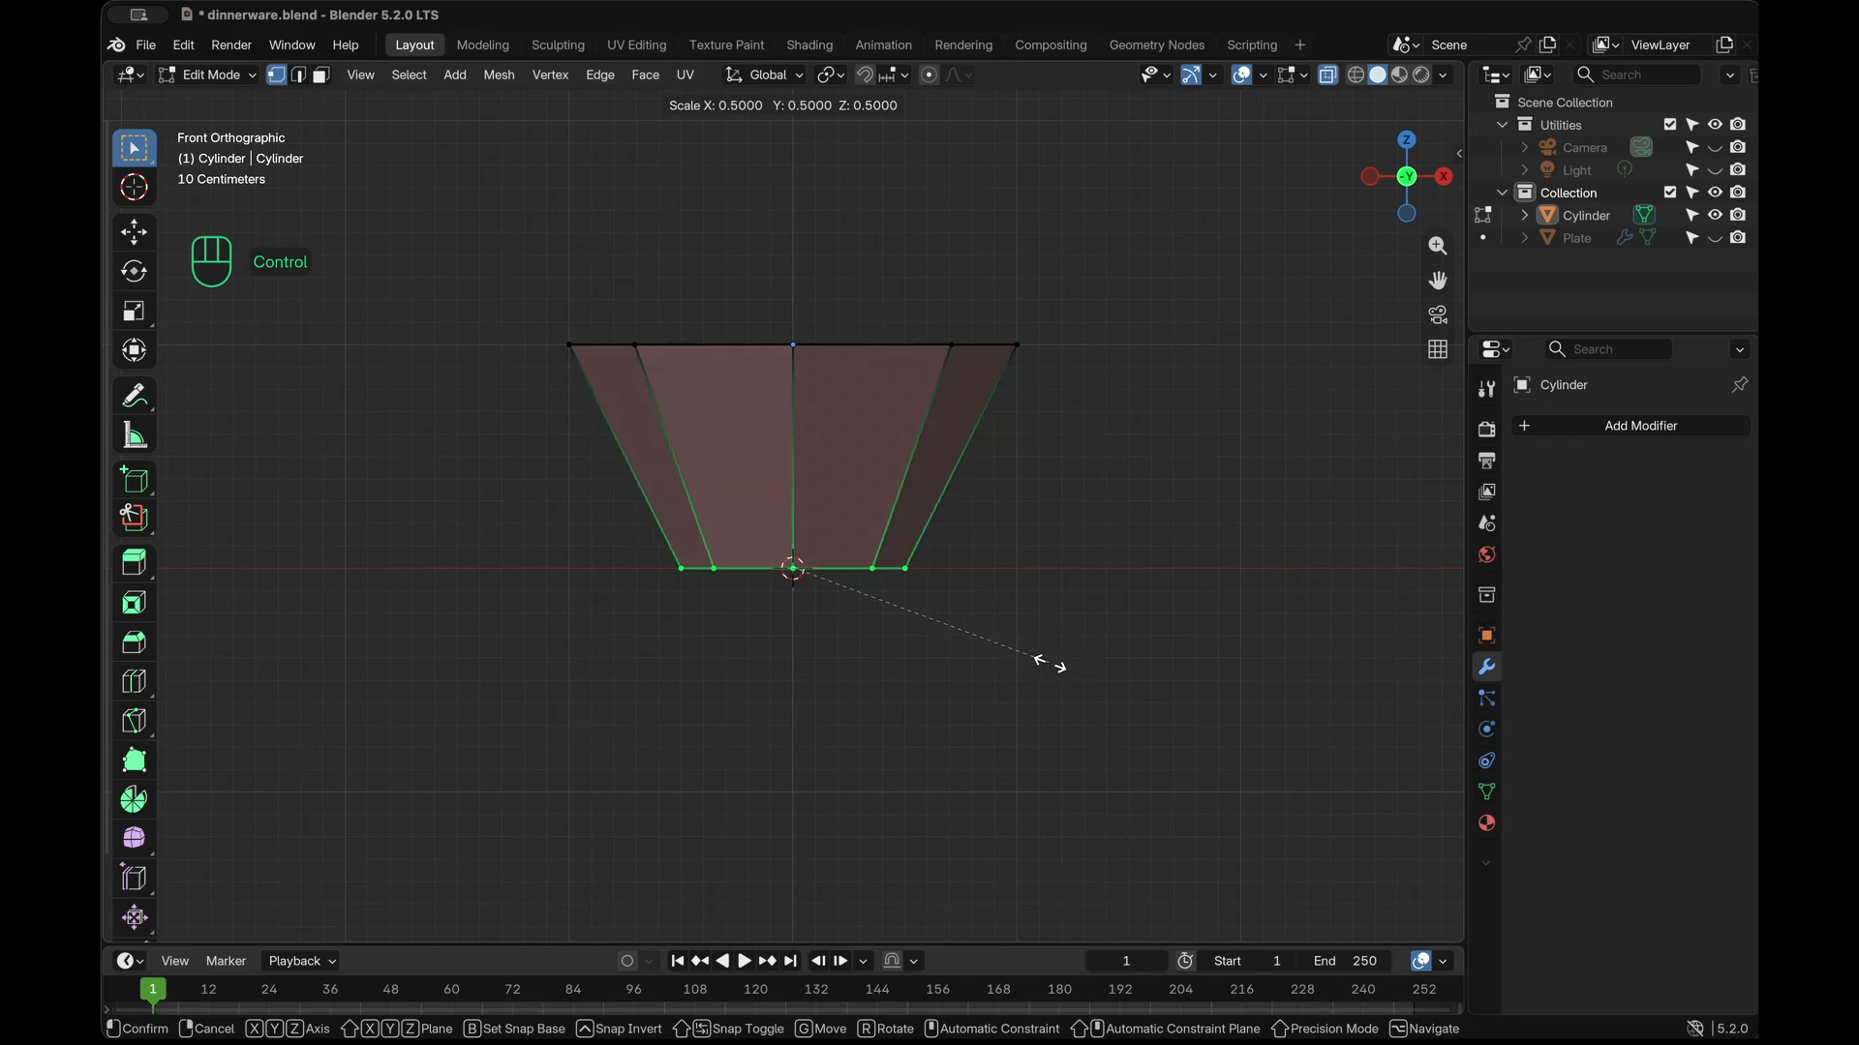
ctrl+click(1049, 664)
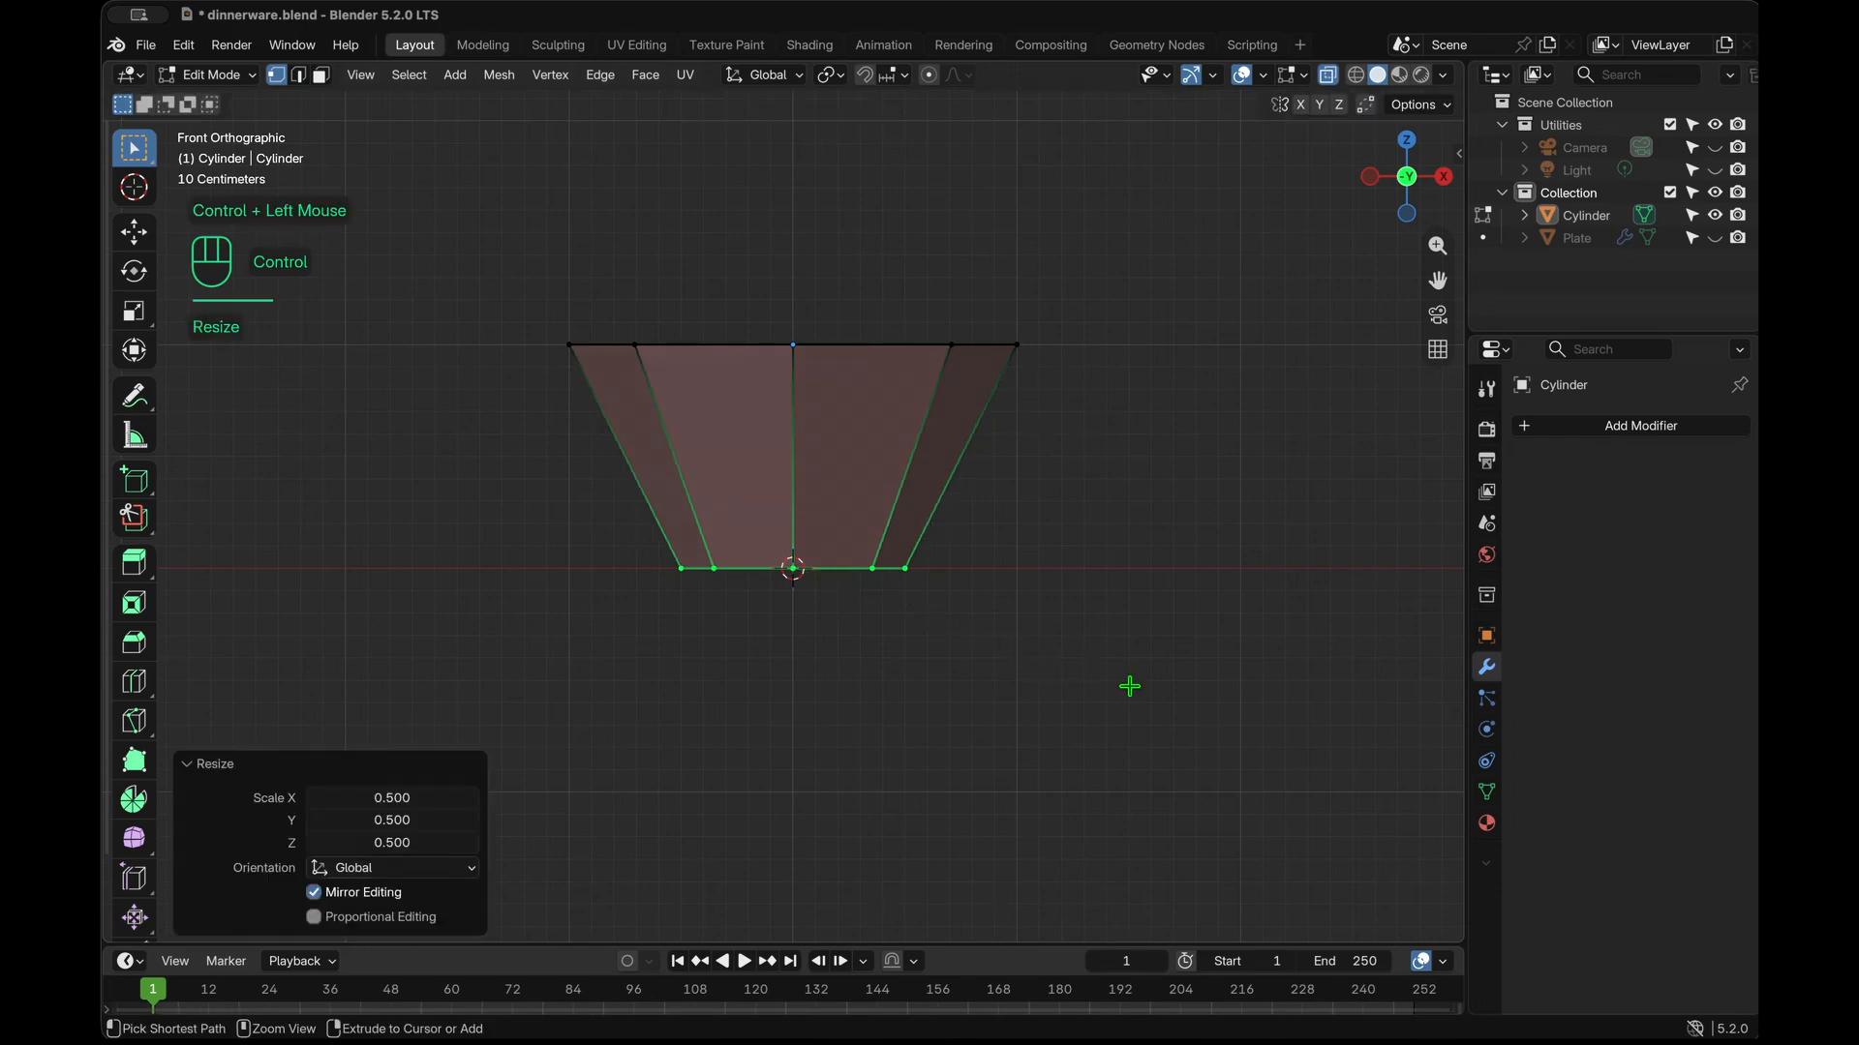
click(1221, 717)
Add a centred horizontal loop cut halfway up the tapered walls in front view.
key(KP_1)
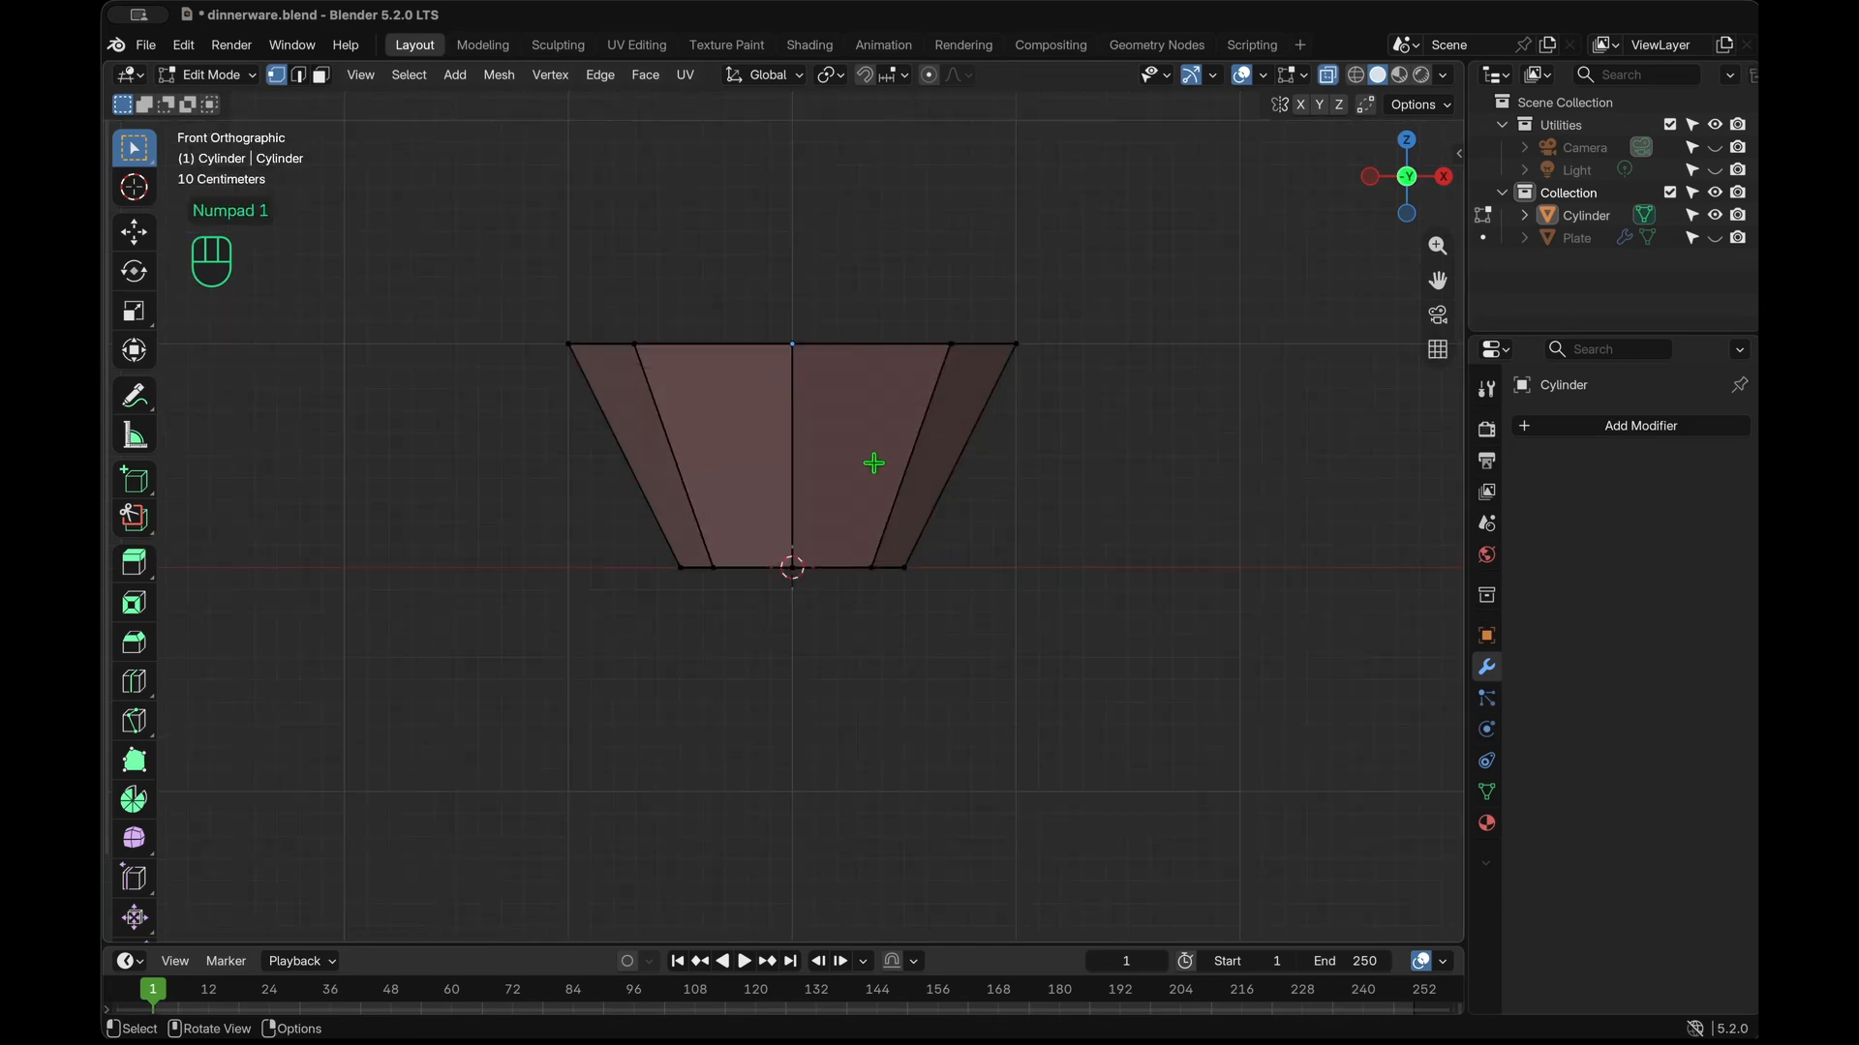
key(super+r)
click(907, 468)
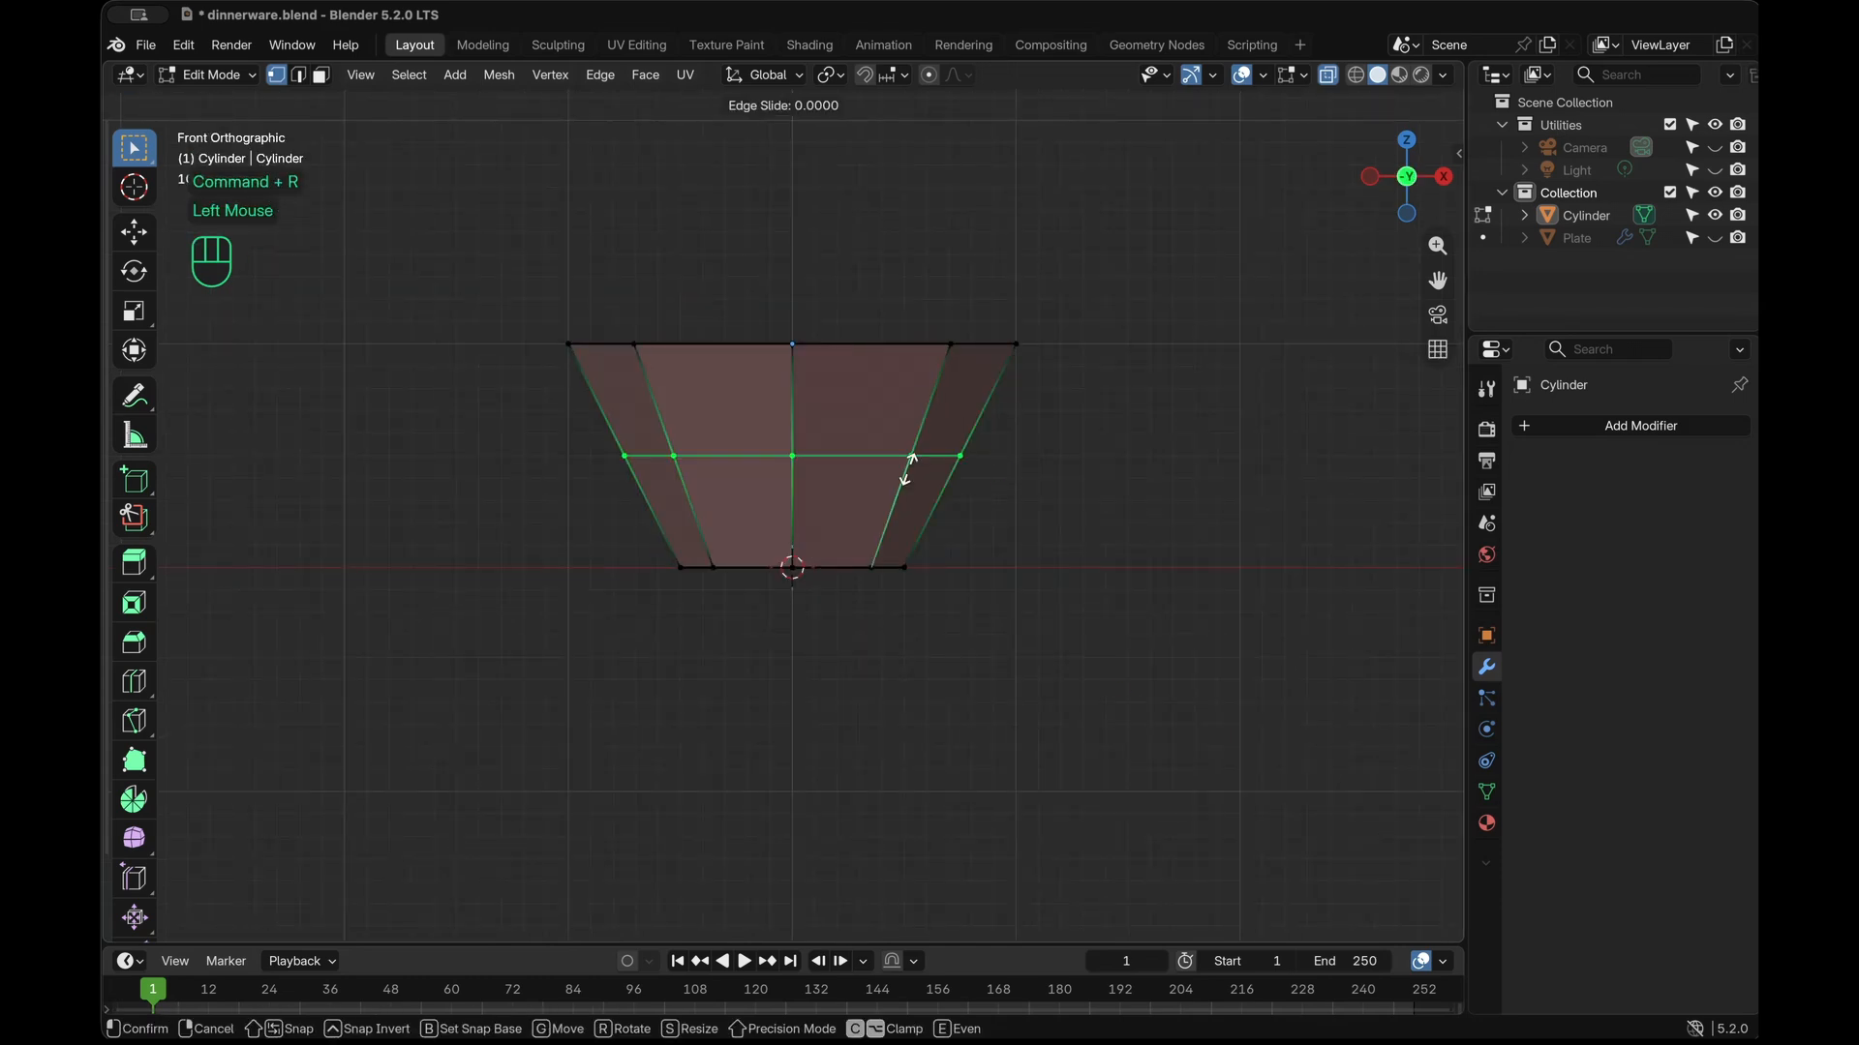
click(907, 469)
click(1190, 547)
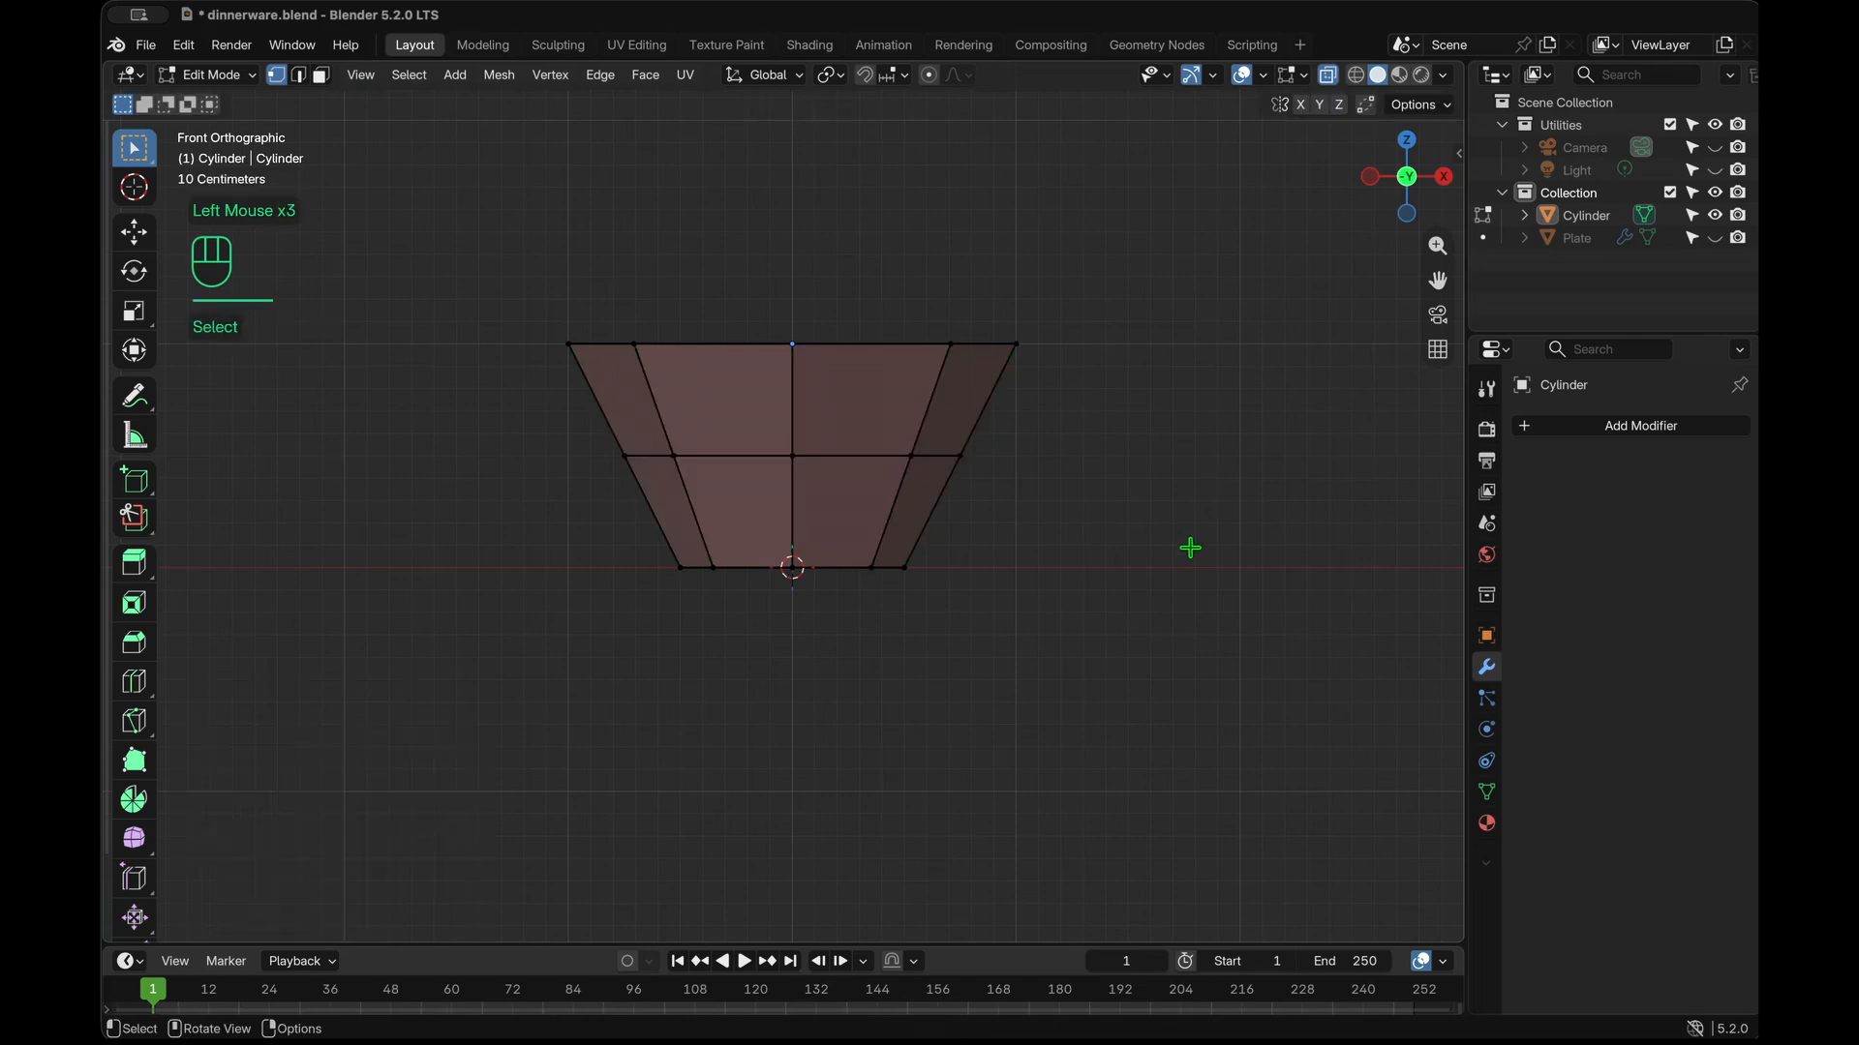
Inset the octagonal bottom face by 0.1 m with X-ray display turned off.
scroll(1190, 547, up, 8)
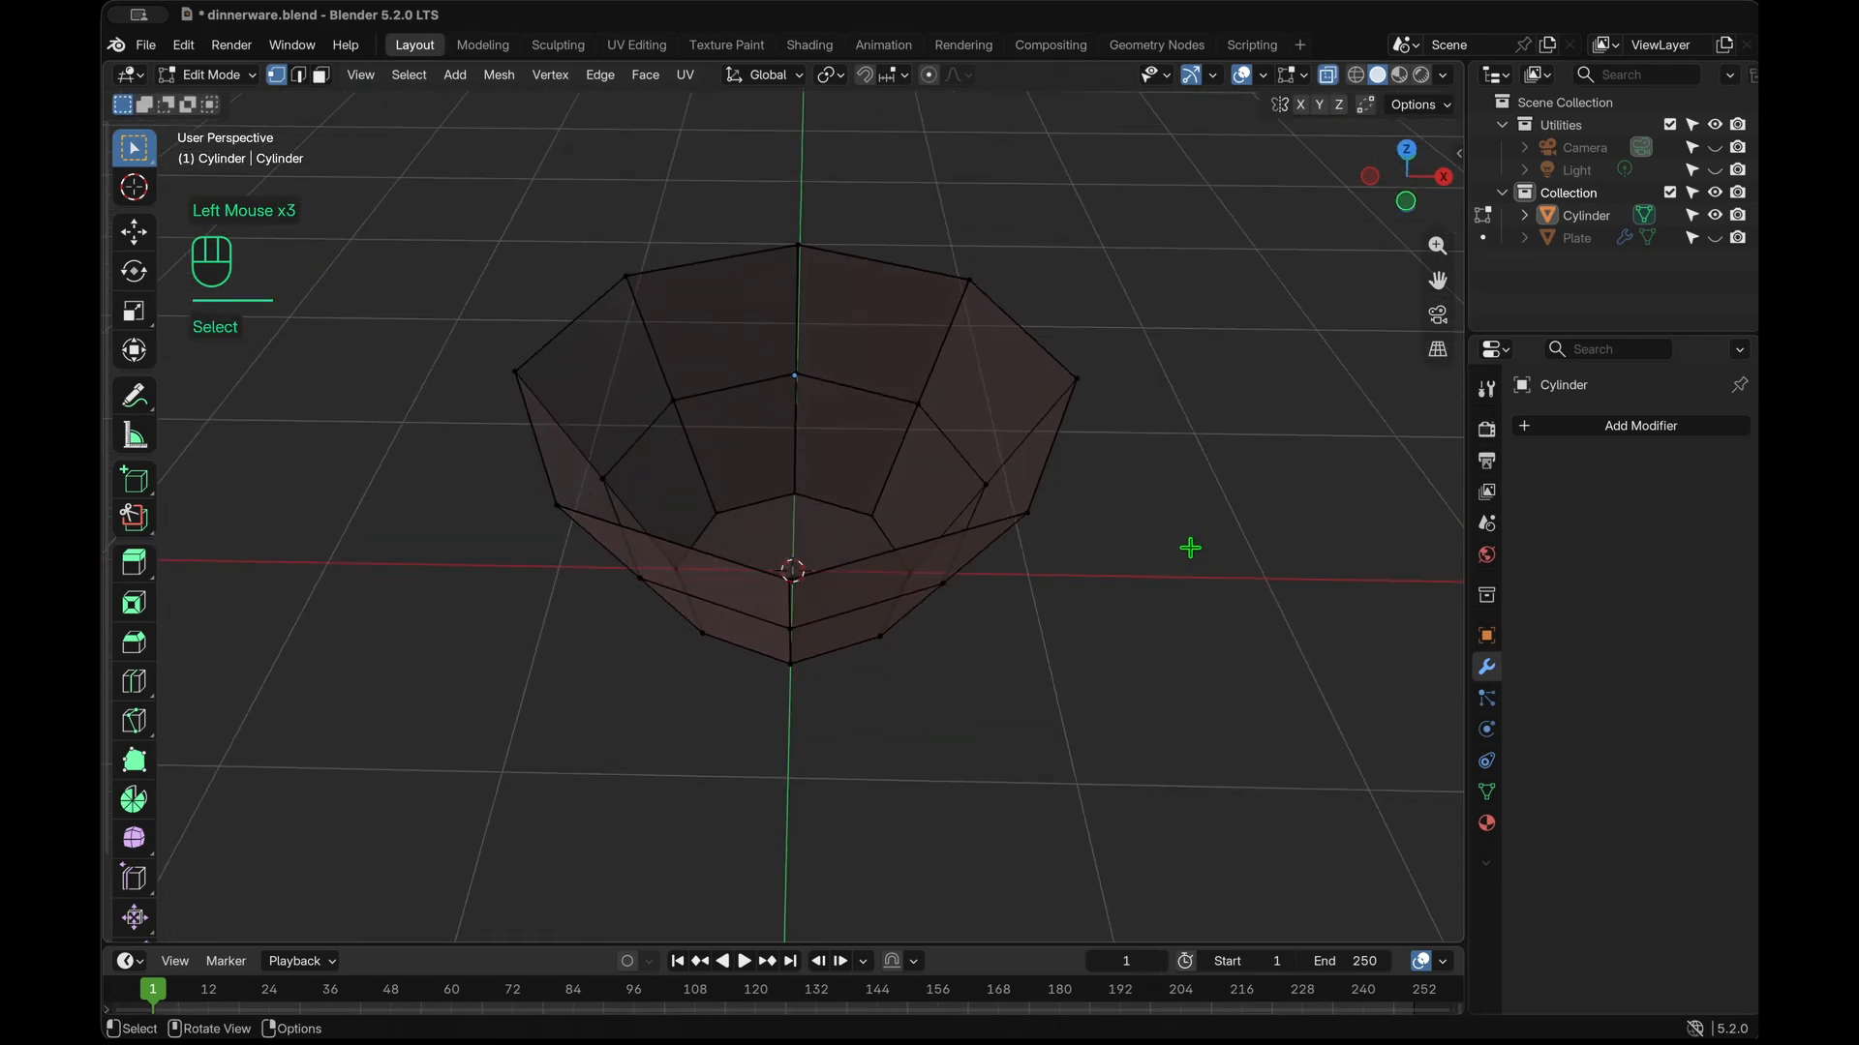
scroll(1191, 548, down, 5)
scroll(1191, 547, down, 5)
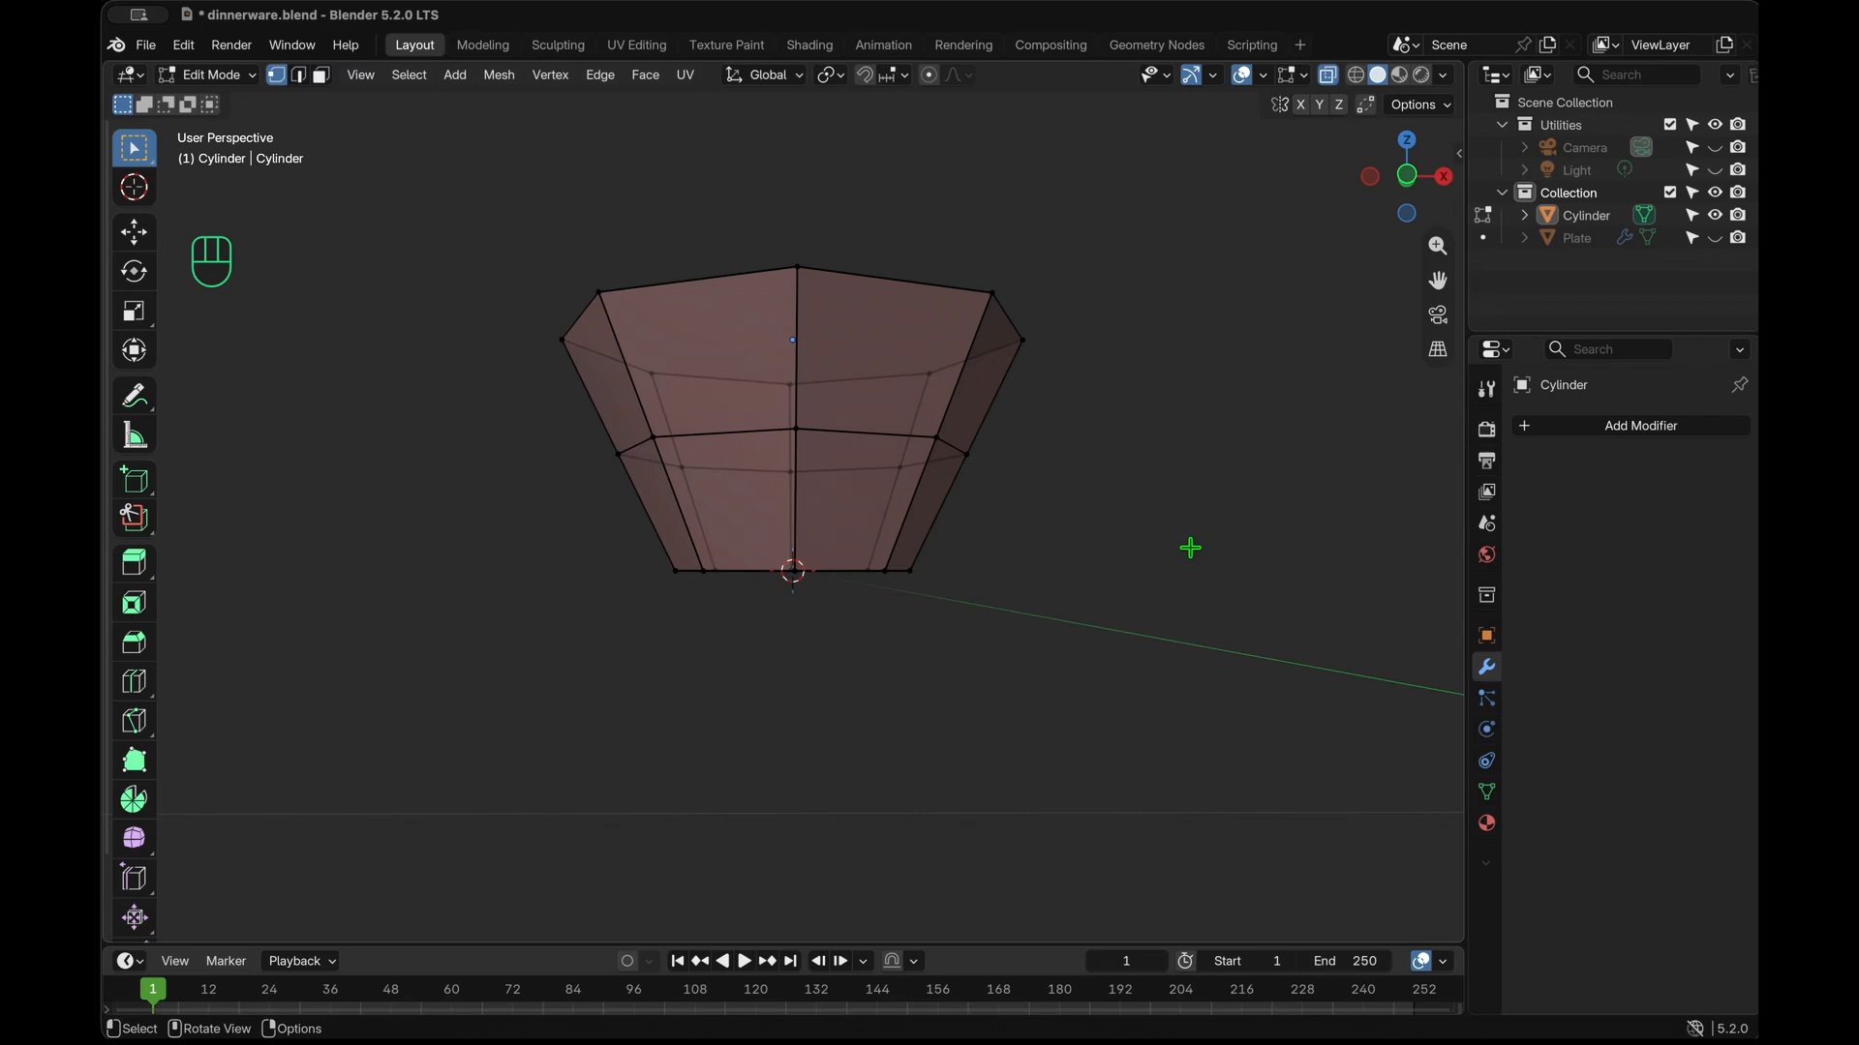
scroll(1191, 548, down, 8)
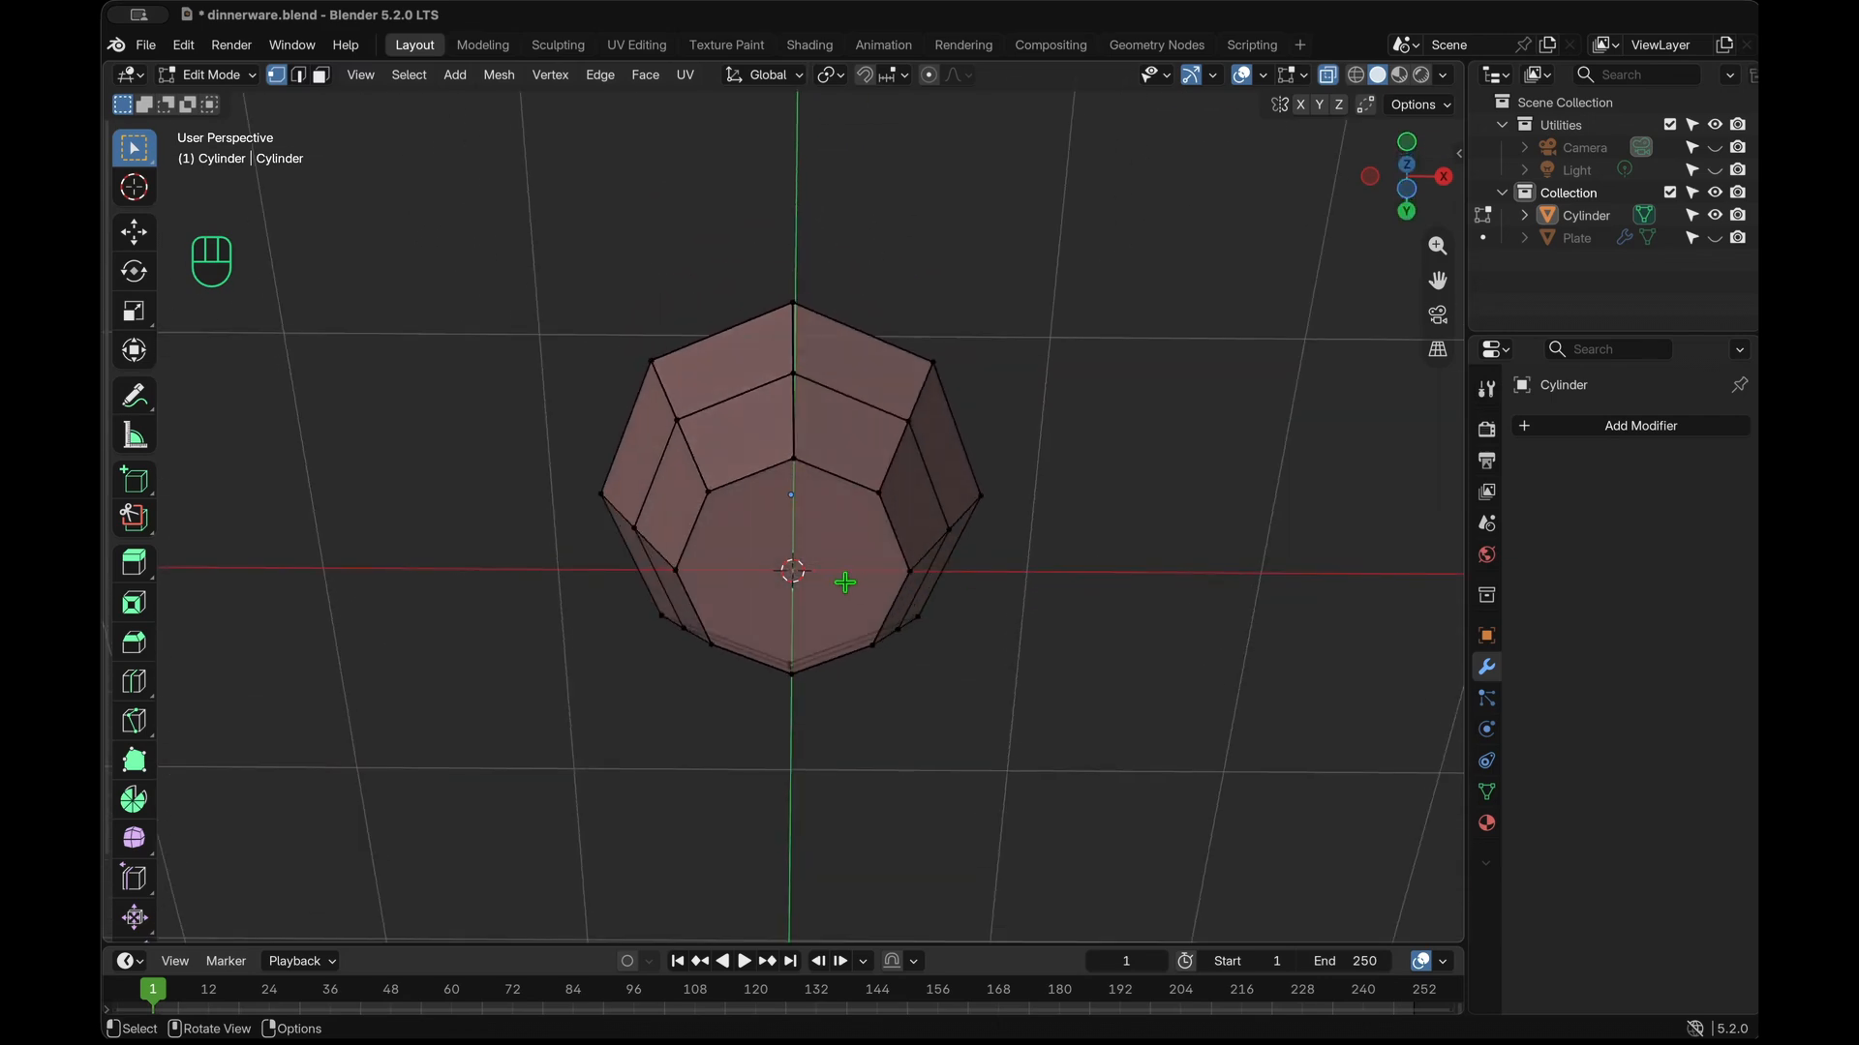
key(alt+z)
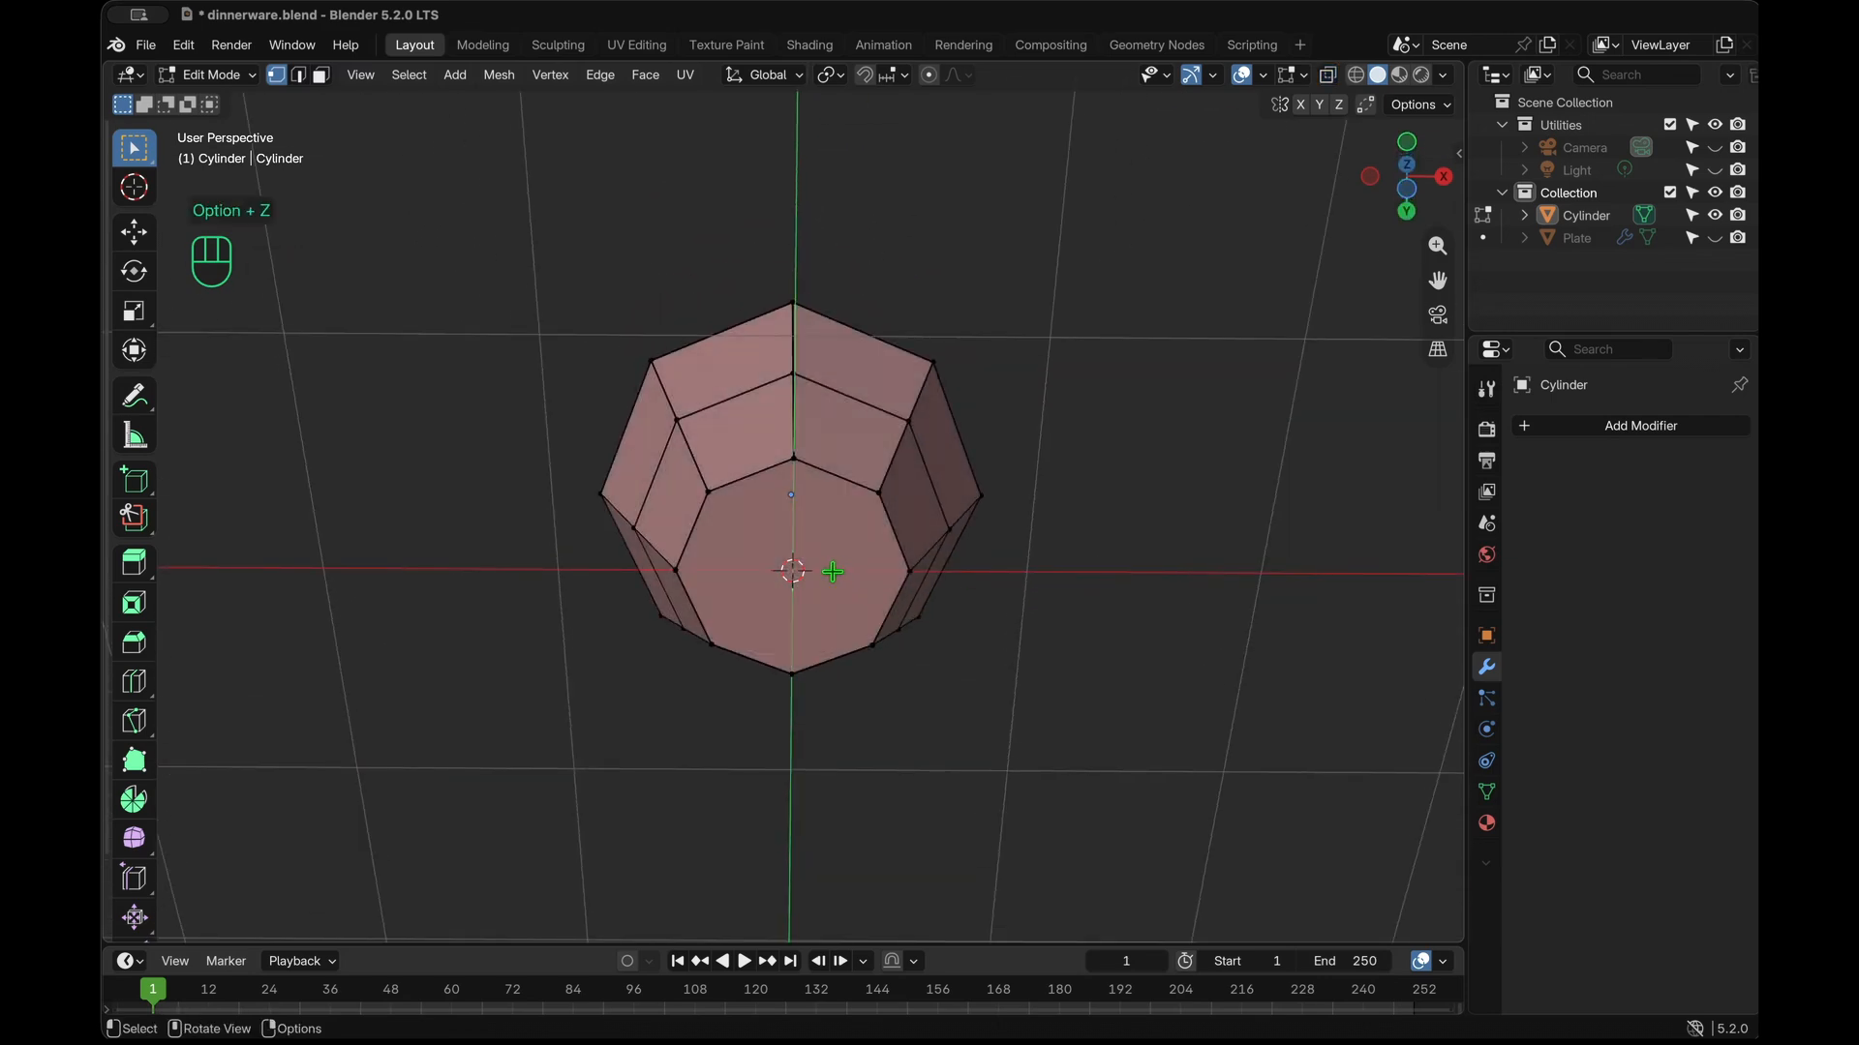
key(3)
click(832, 572)
key(i)
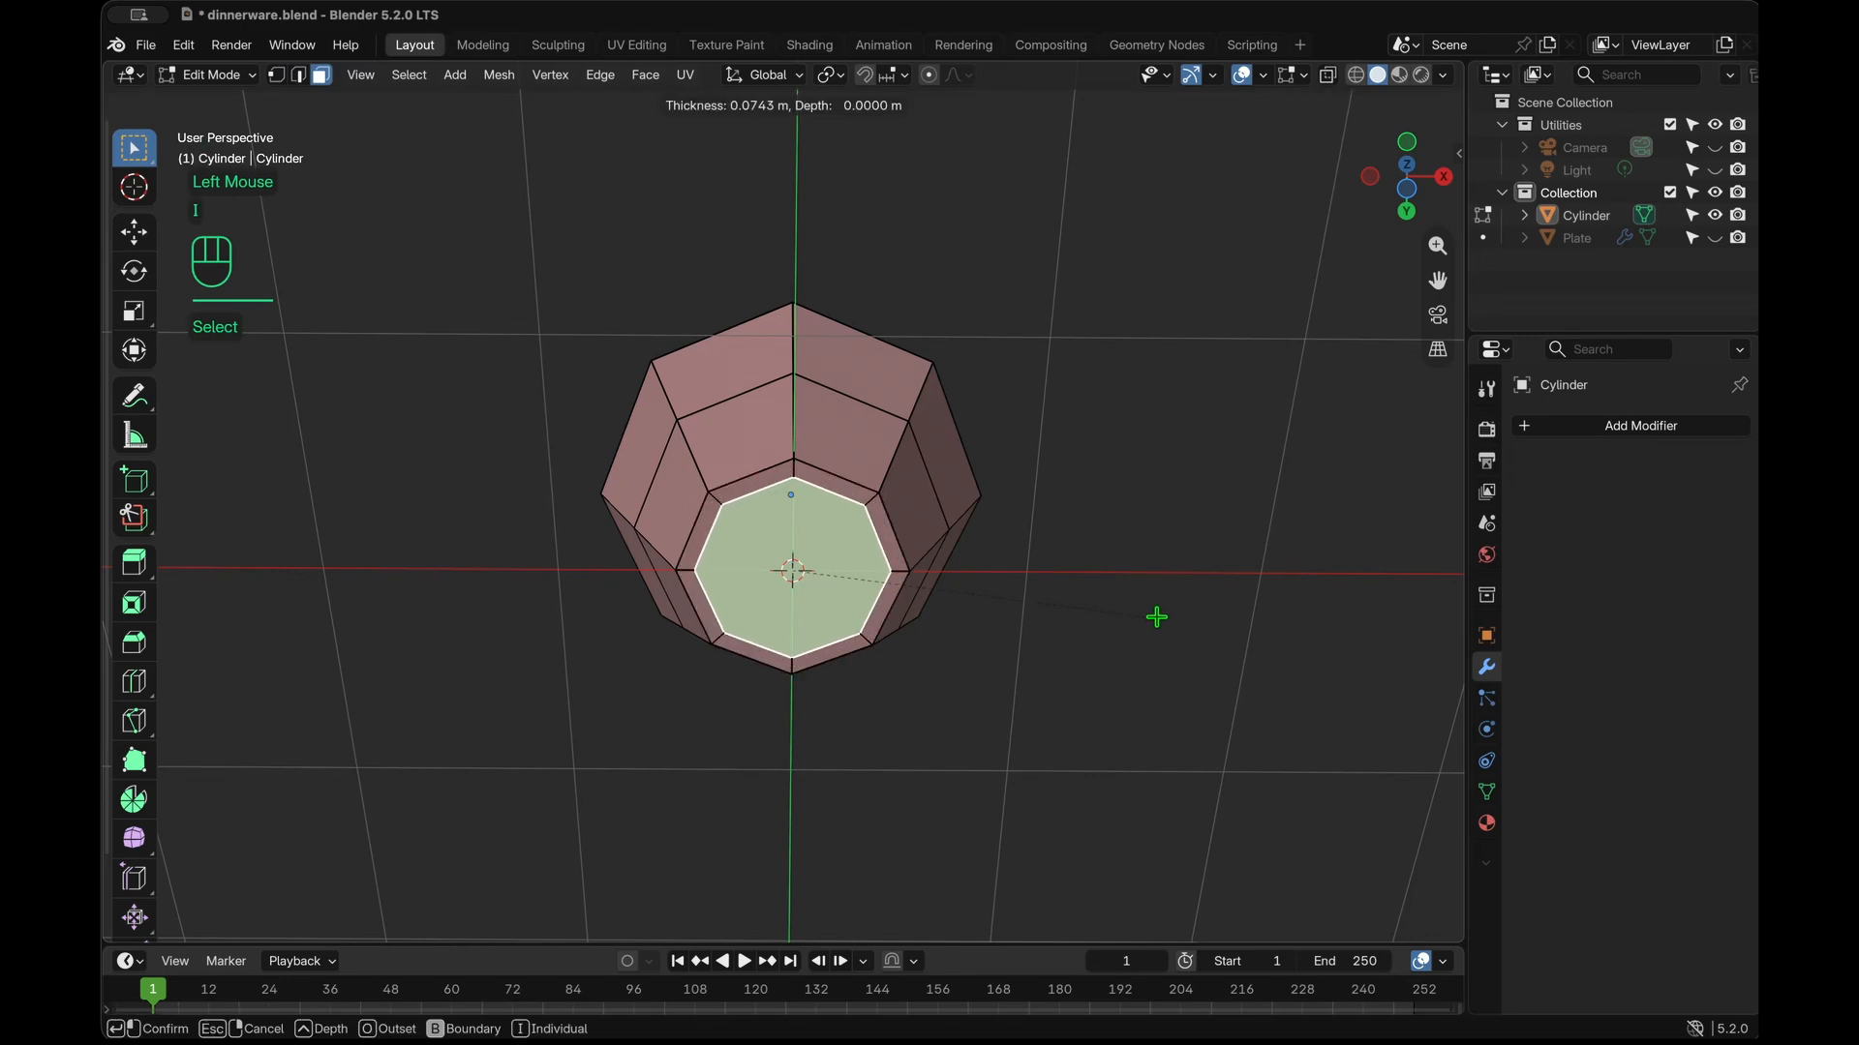
text(.1)
key(Return)
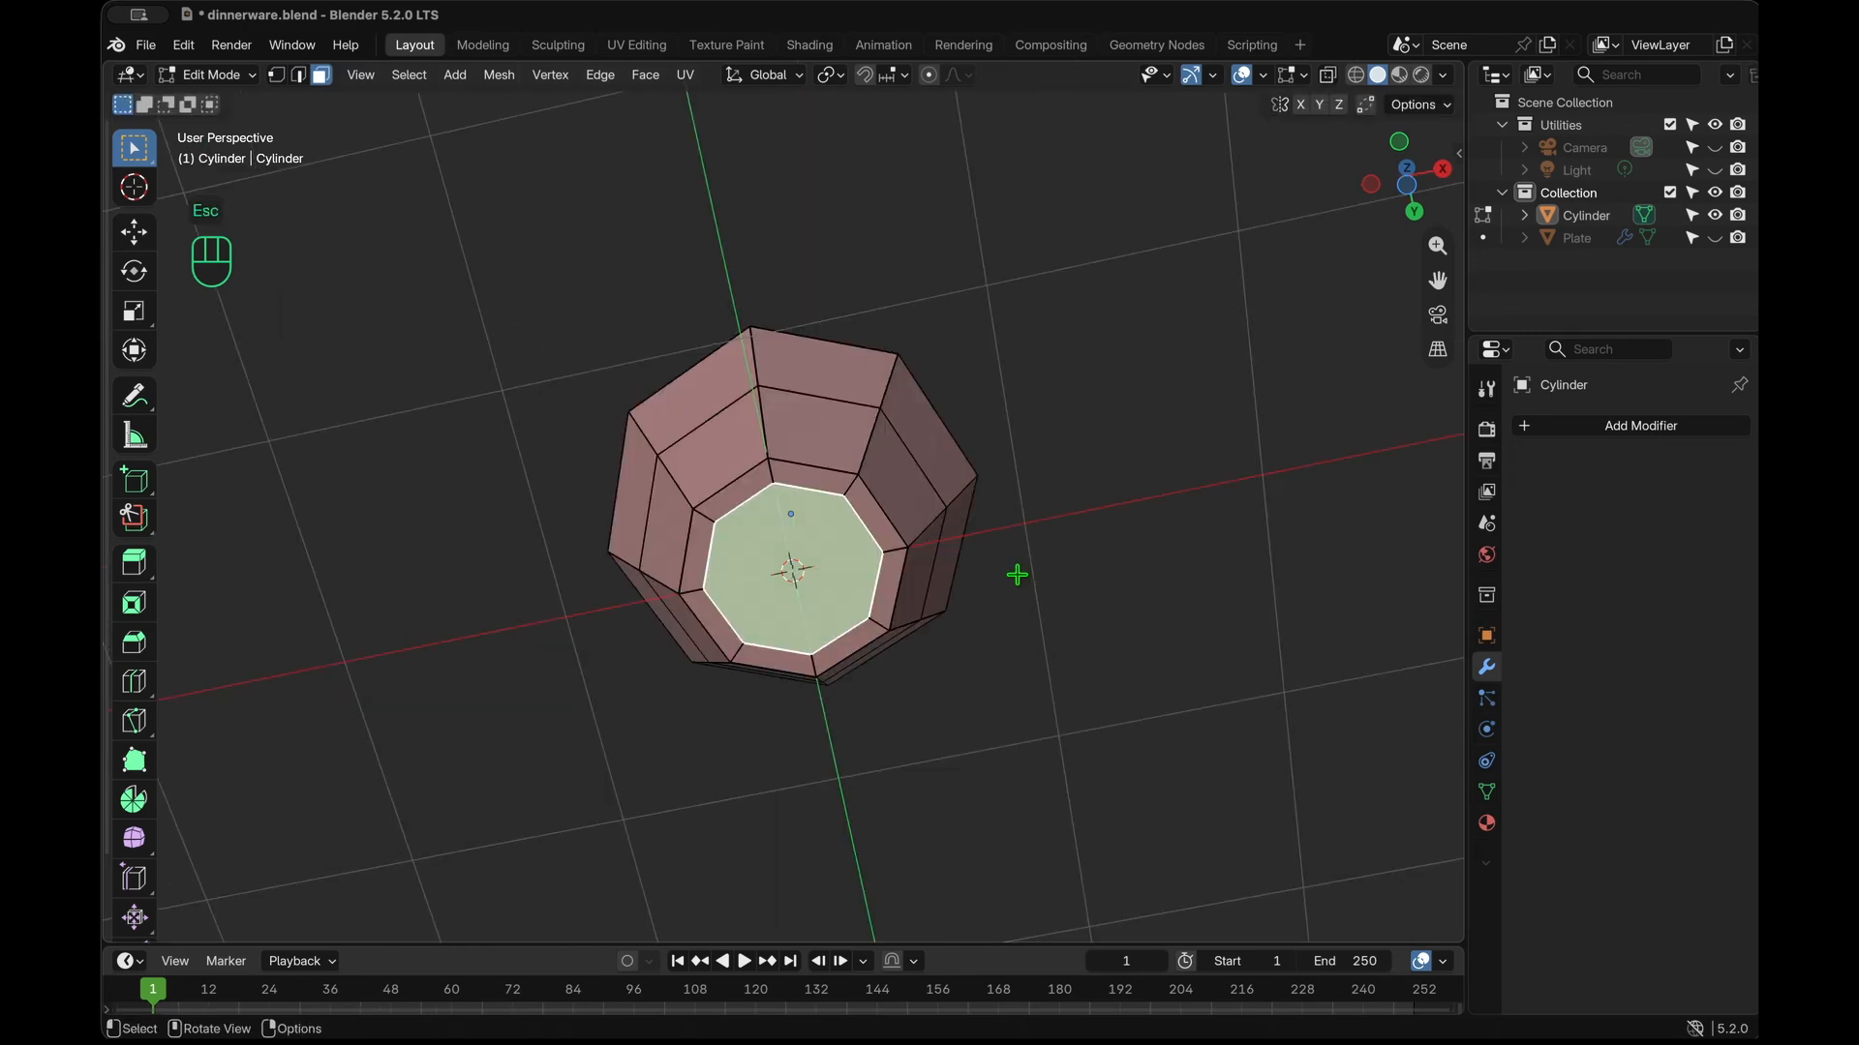
Inset the bottom face again by about 0.025 m and replace the inner octagon with a Grid Fill.
key(i)
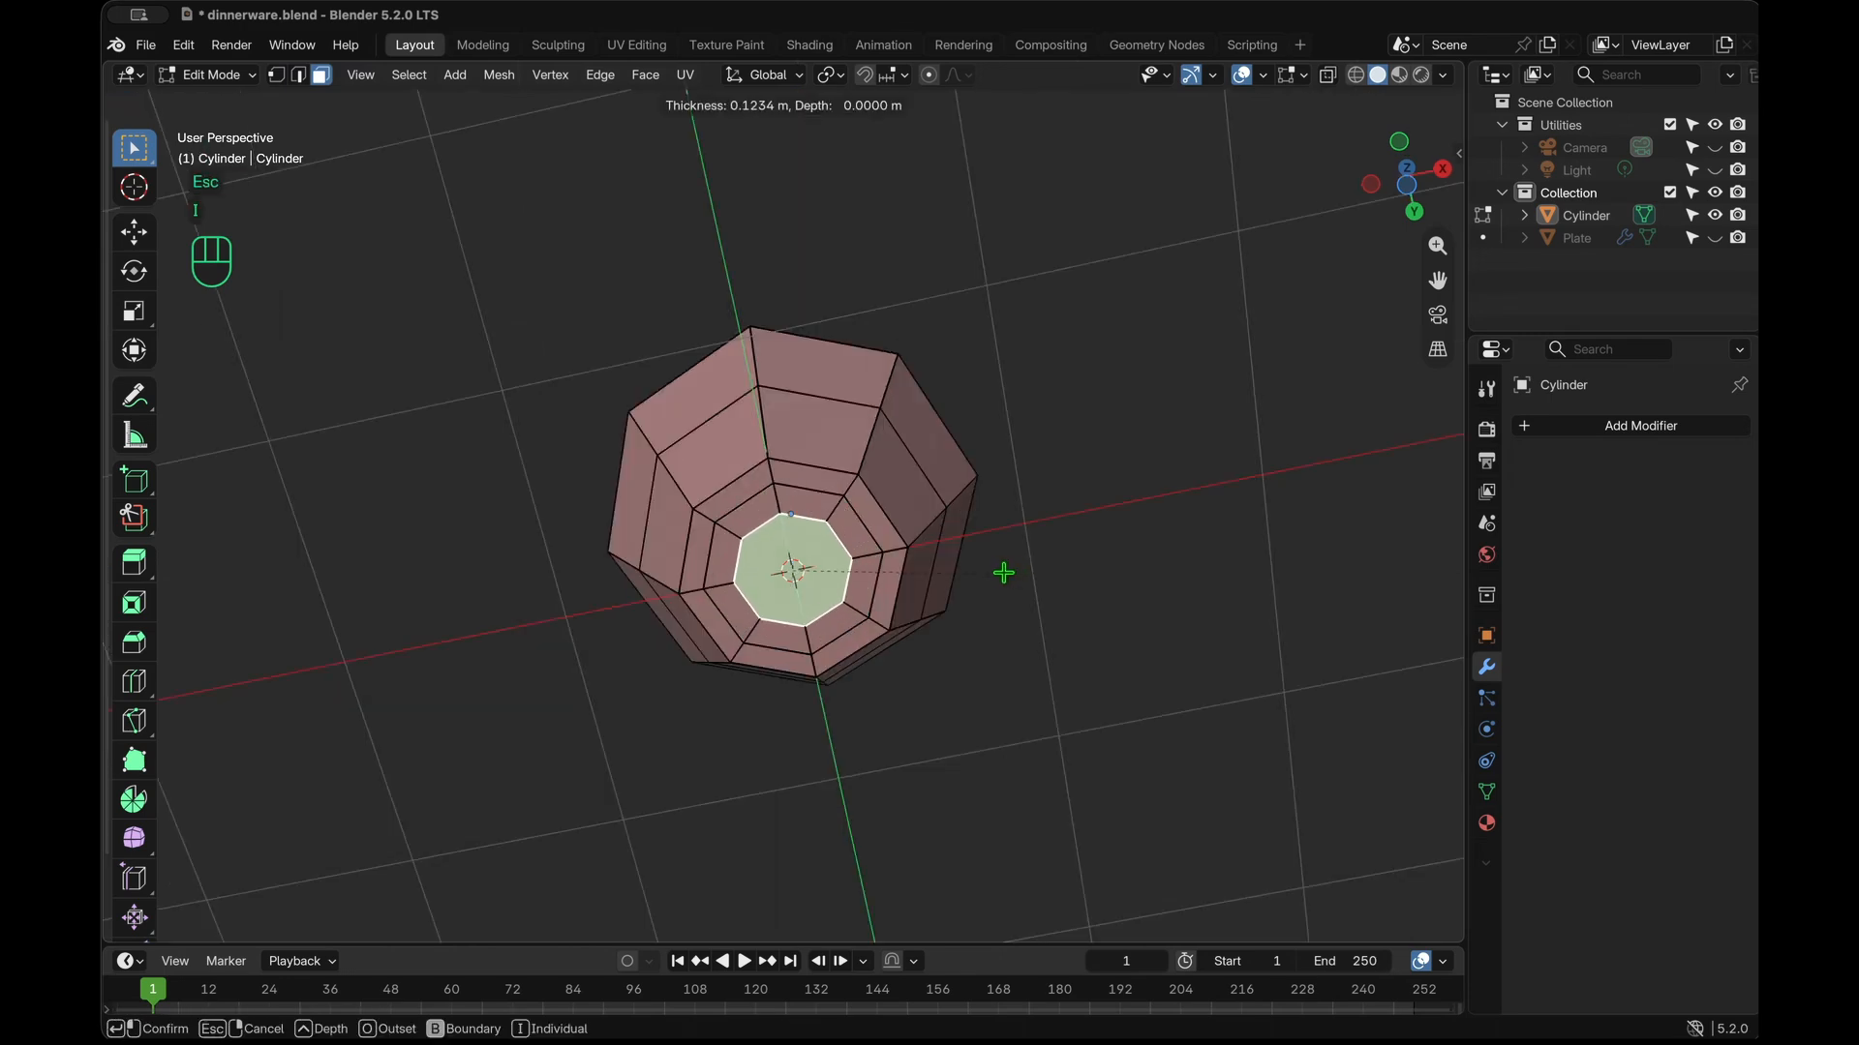
click(1005, 575)
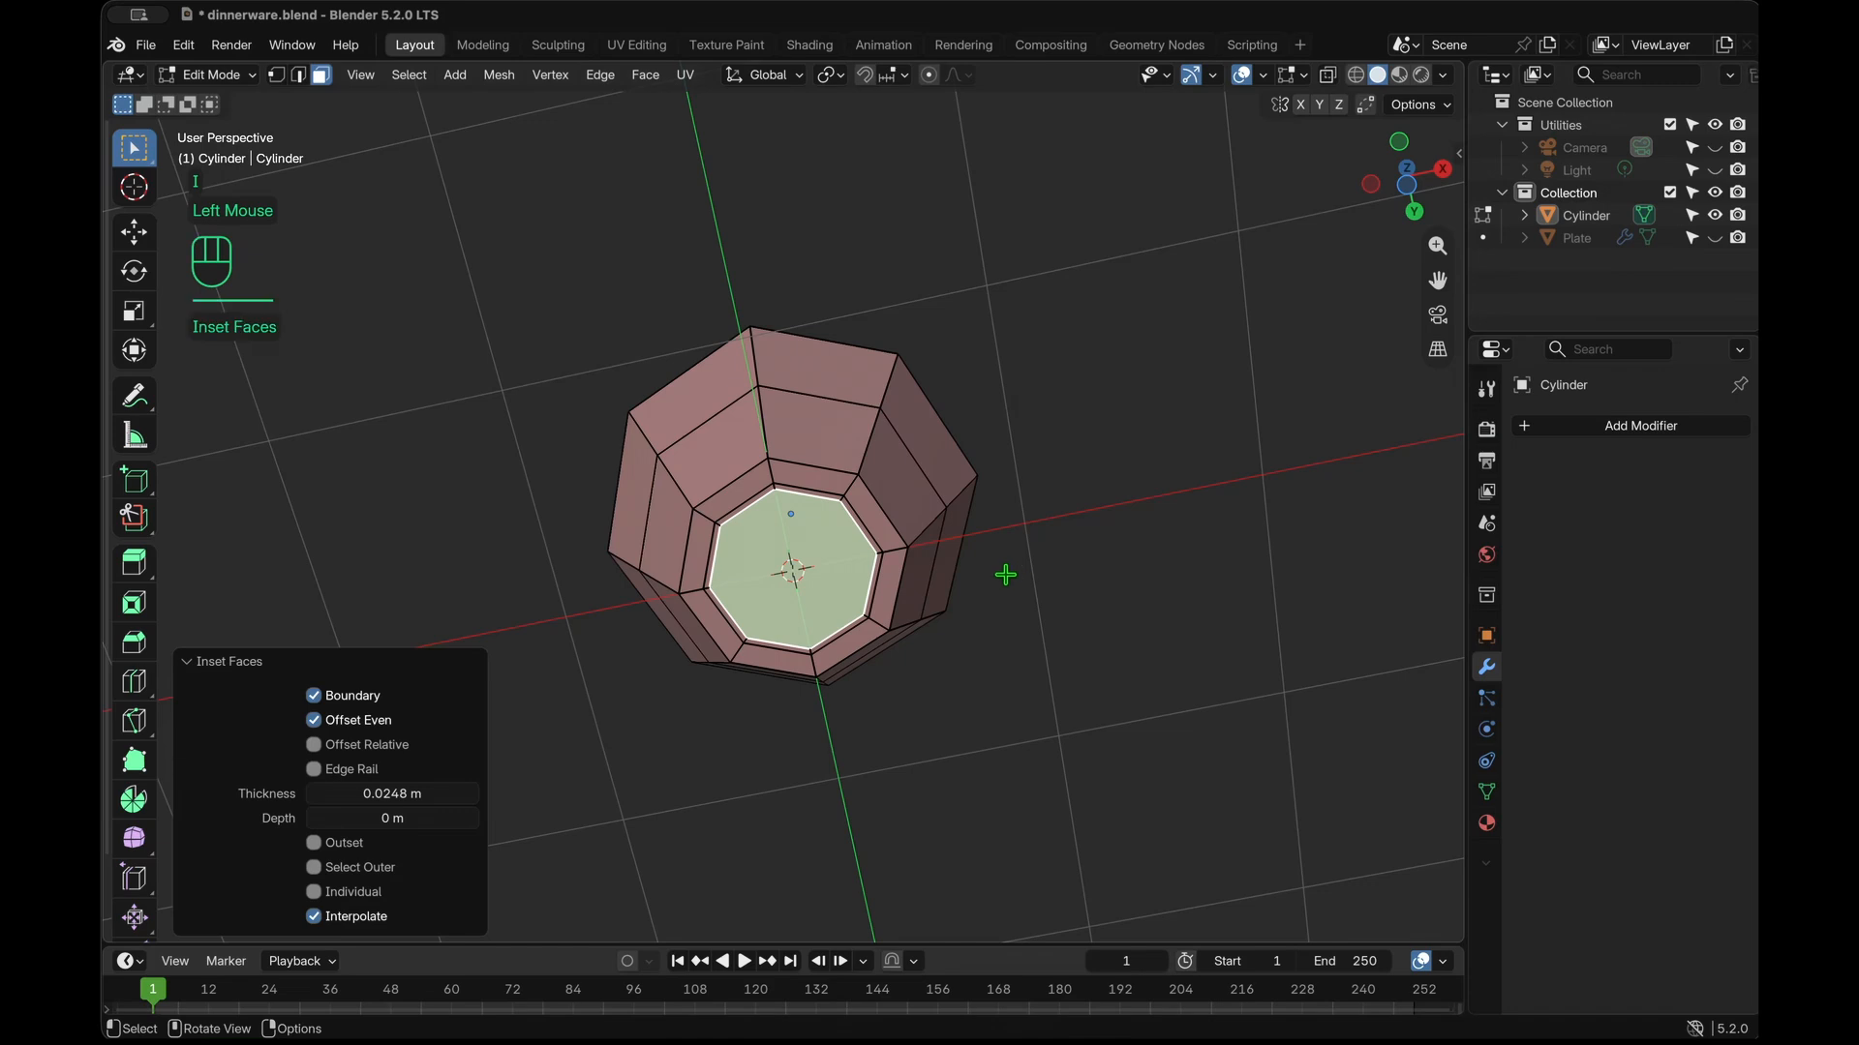
scroll(834, 569, left, 5)
scroll(833, 569, right, 4)
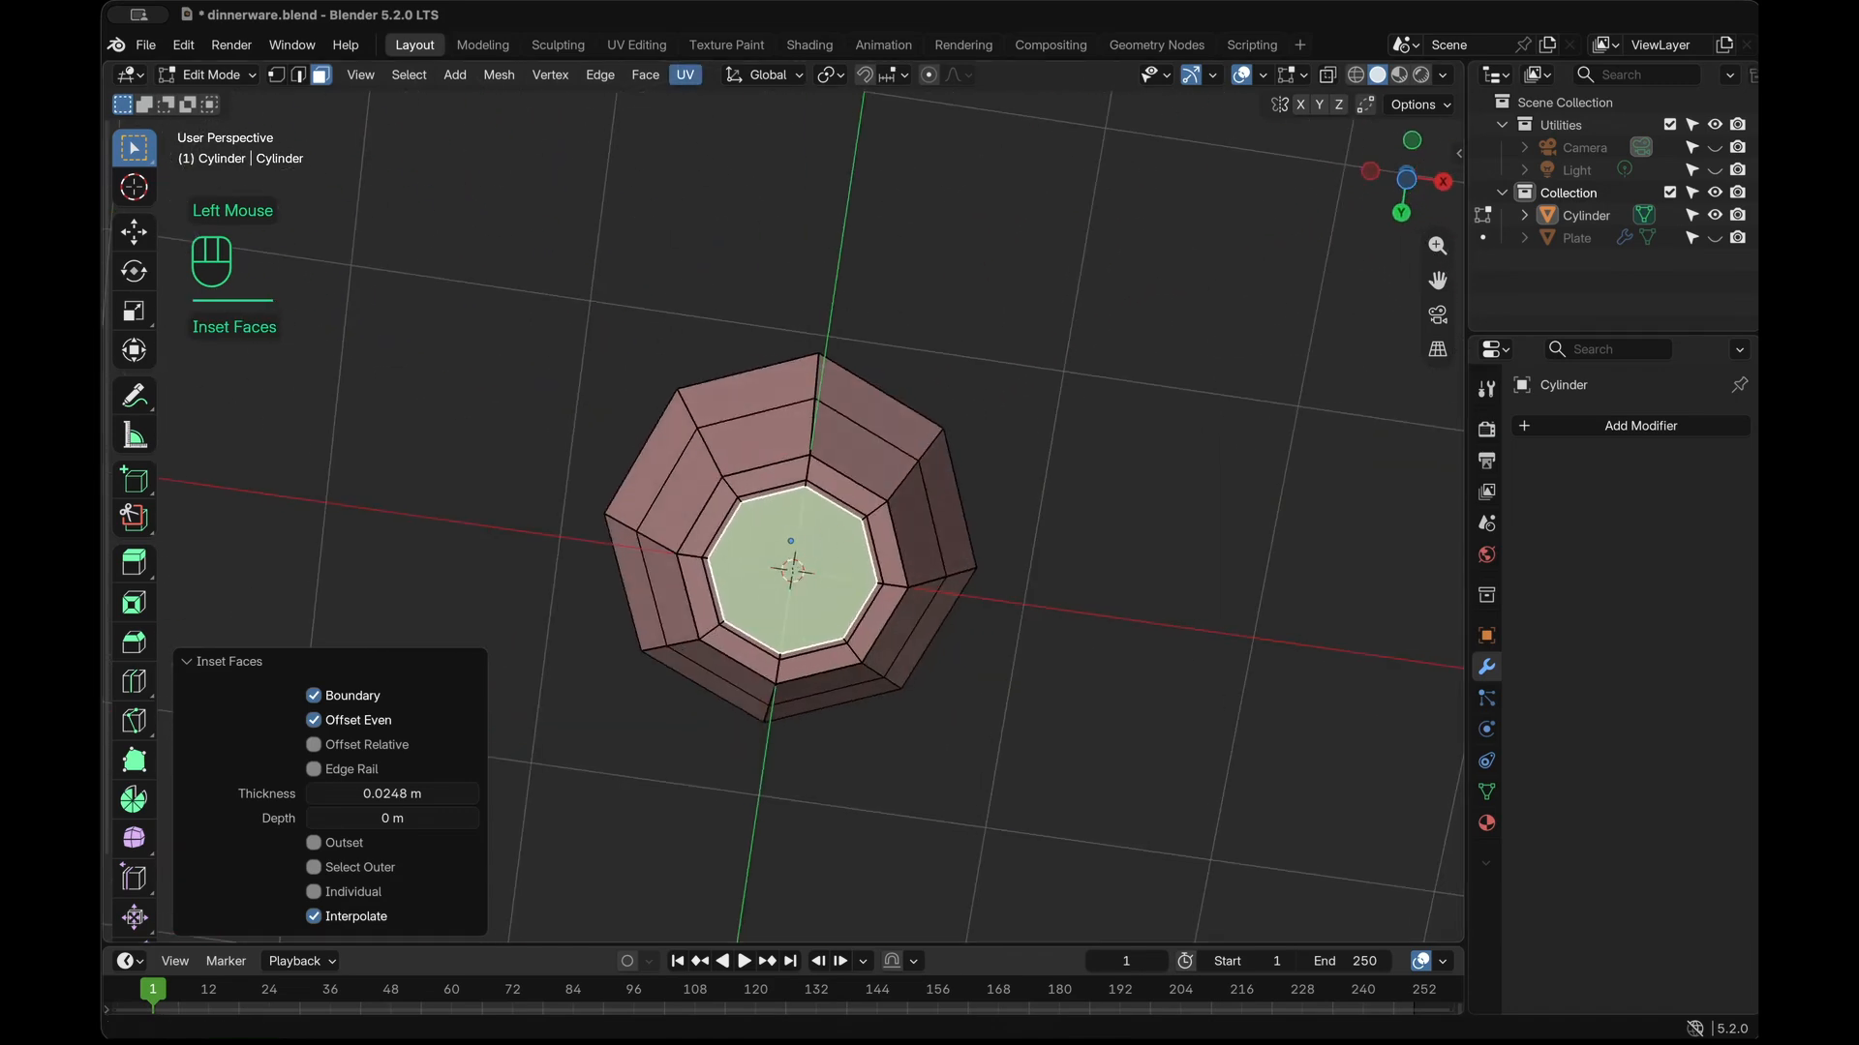
click(645, 75)
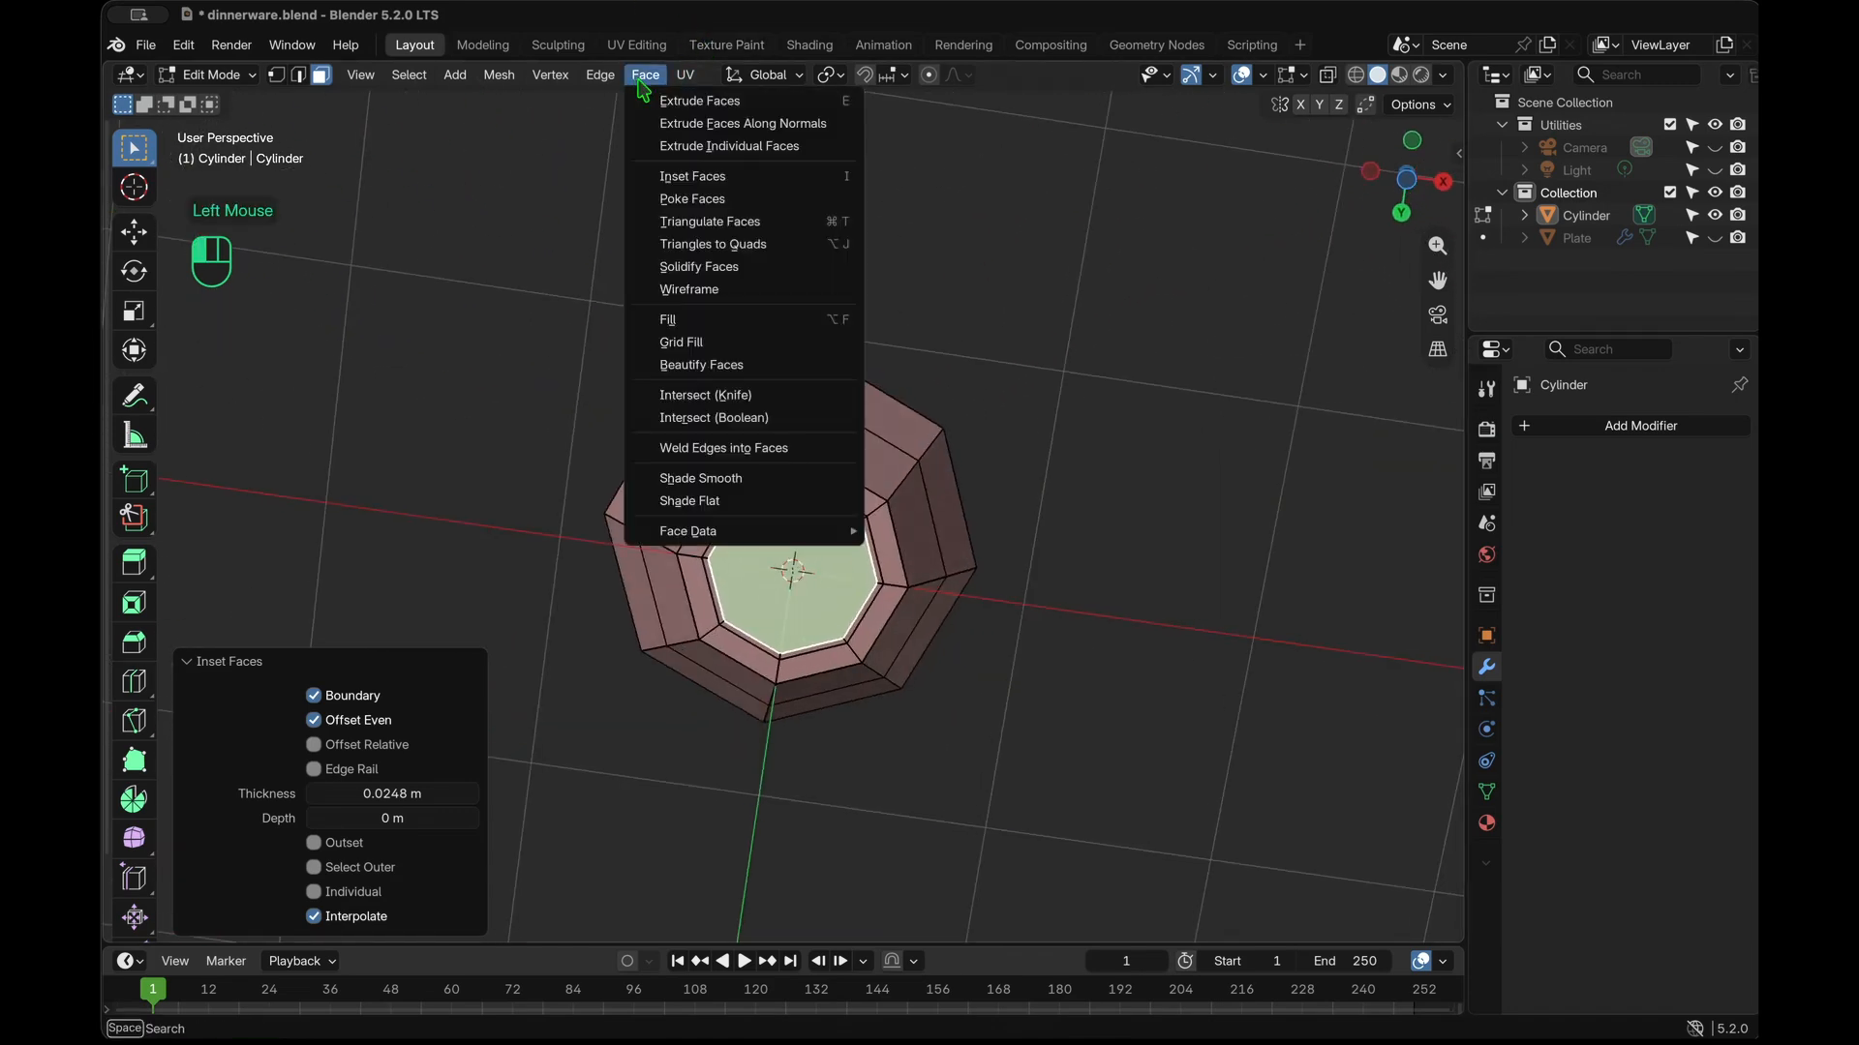
click(721, 344)
click(469, 893)
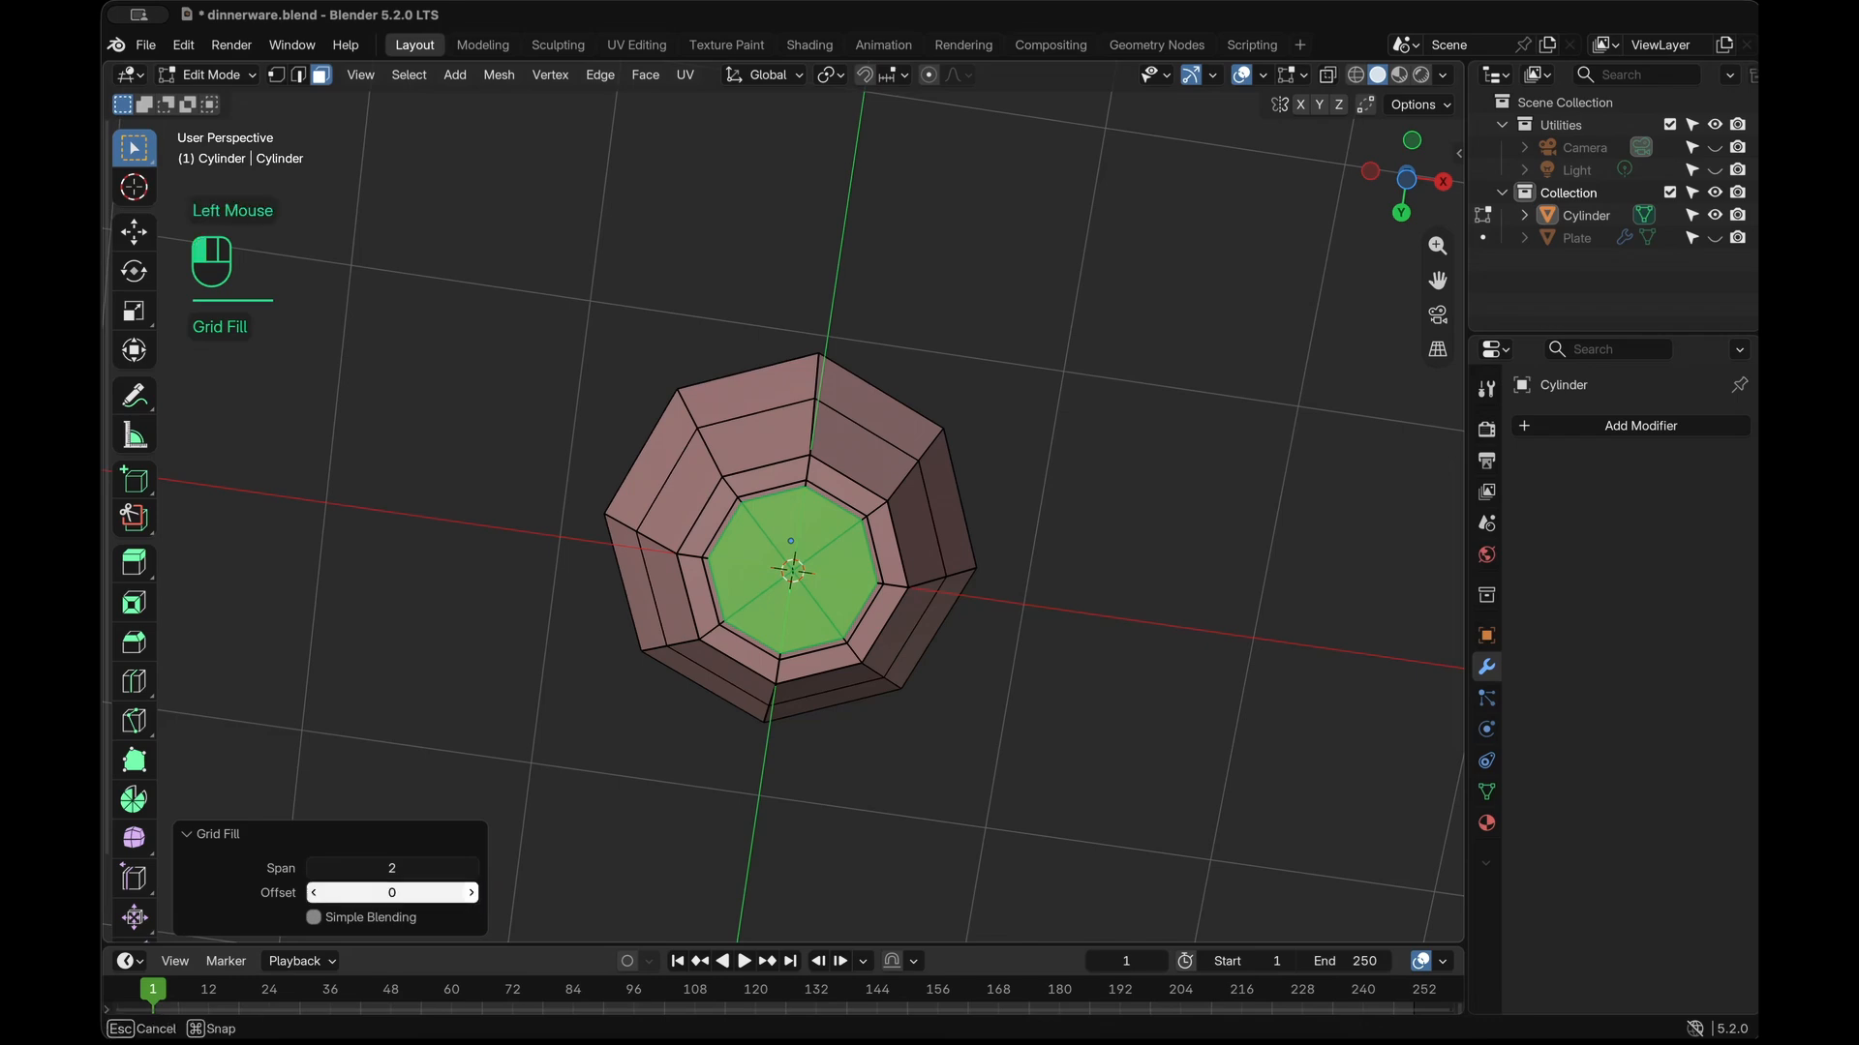
Select the whole middle edge loop in front view and scale it up to about 1.24.
key(KP_1)
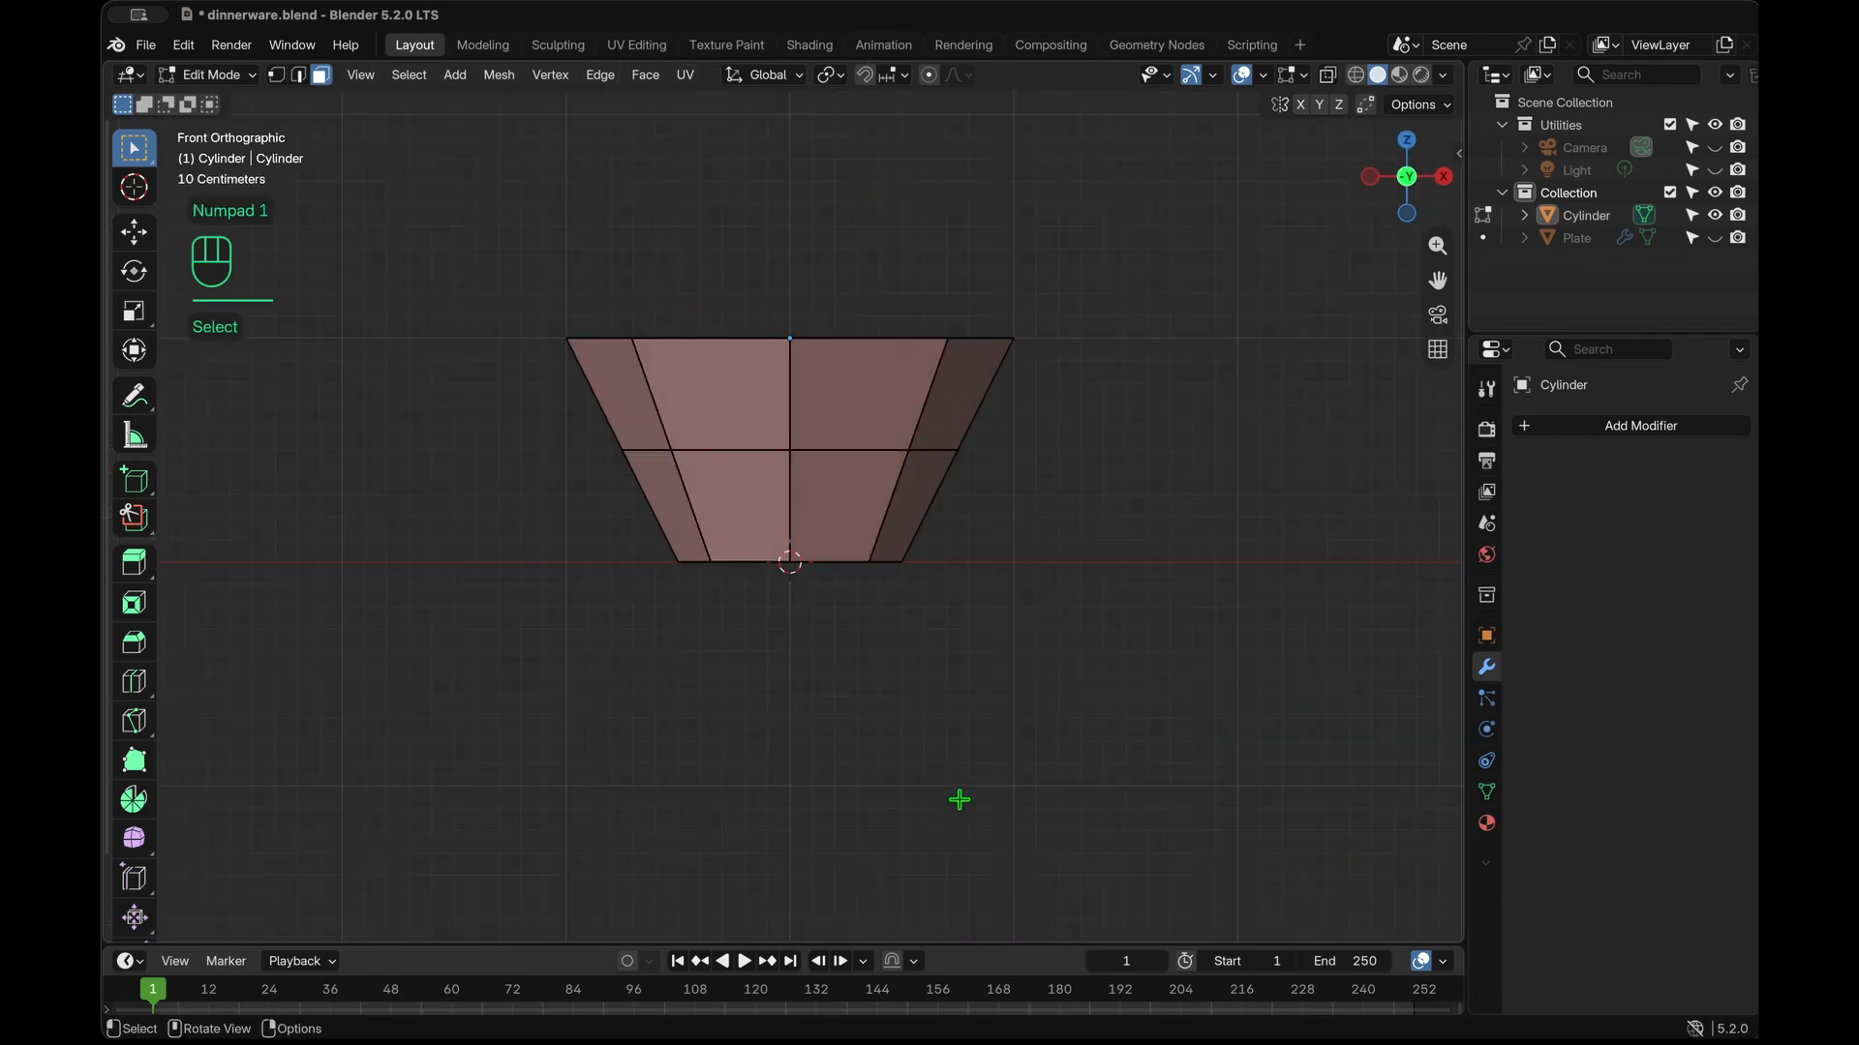
alt+click(861, 451)
key(2)
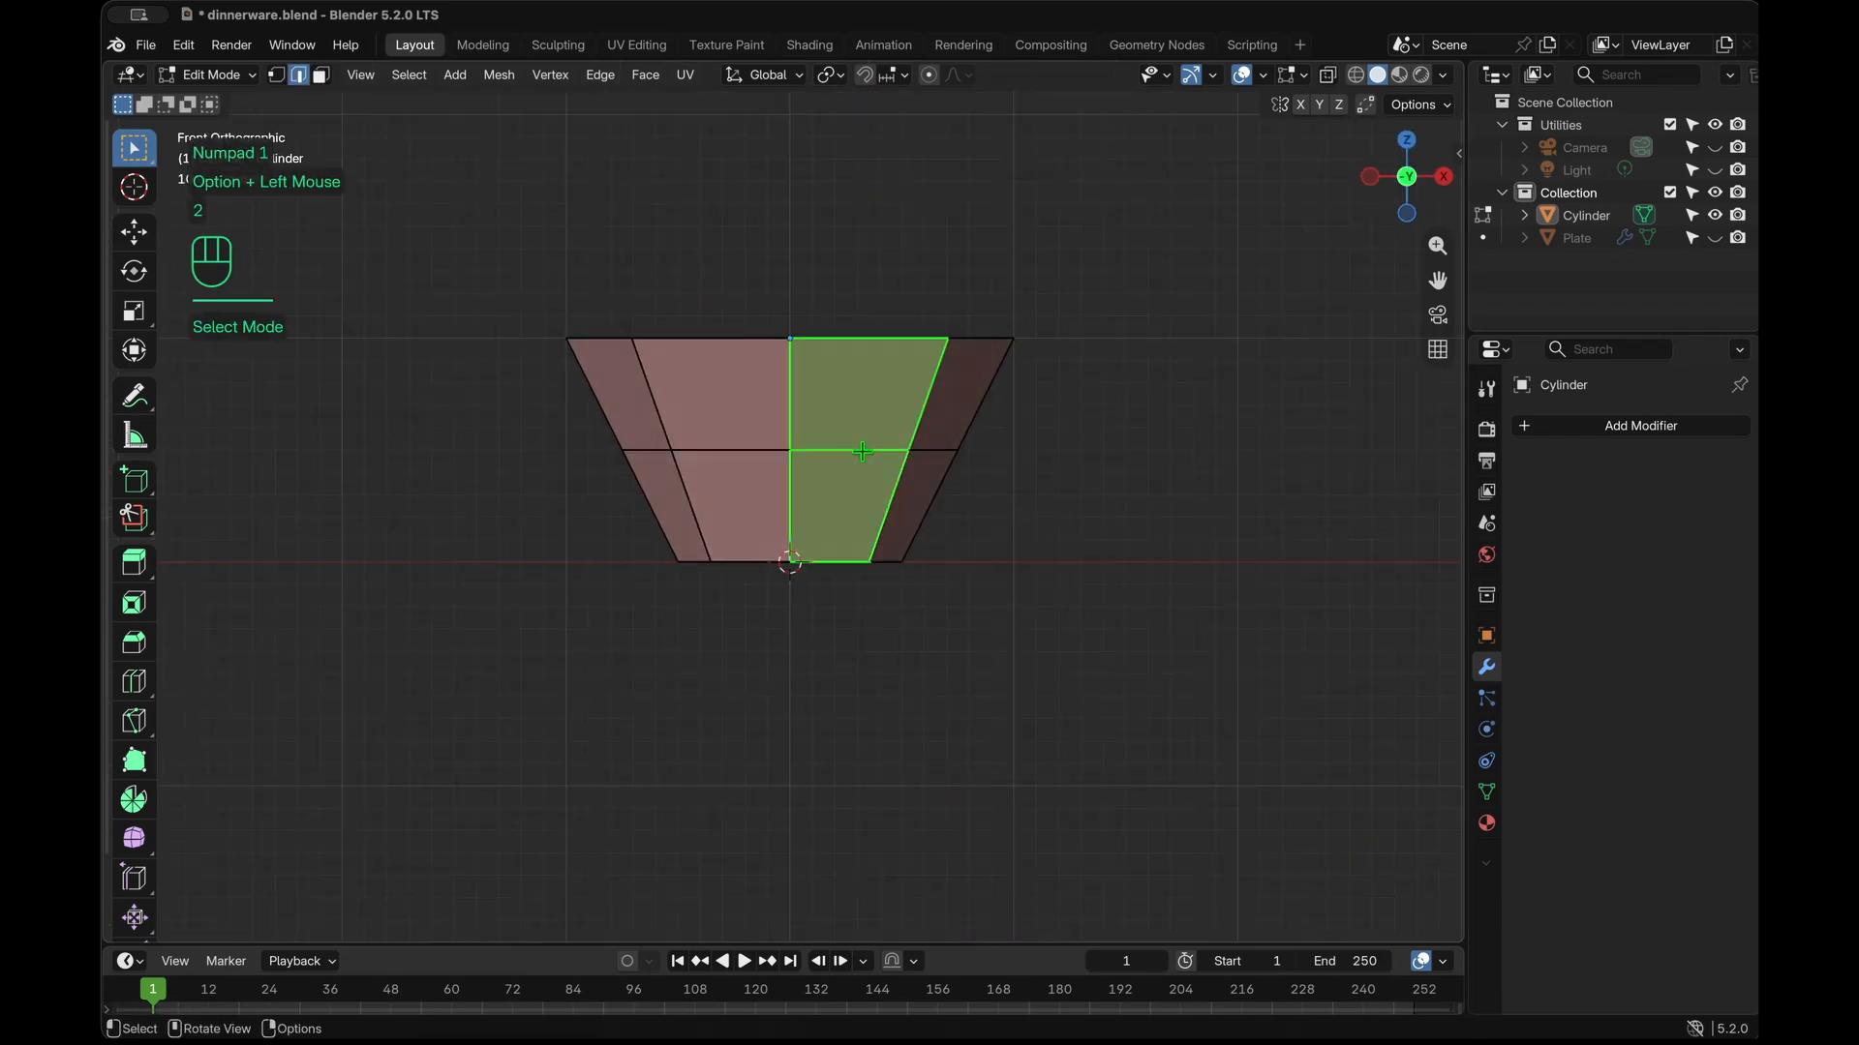
click(862, 451)
alt+click(861, 451)
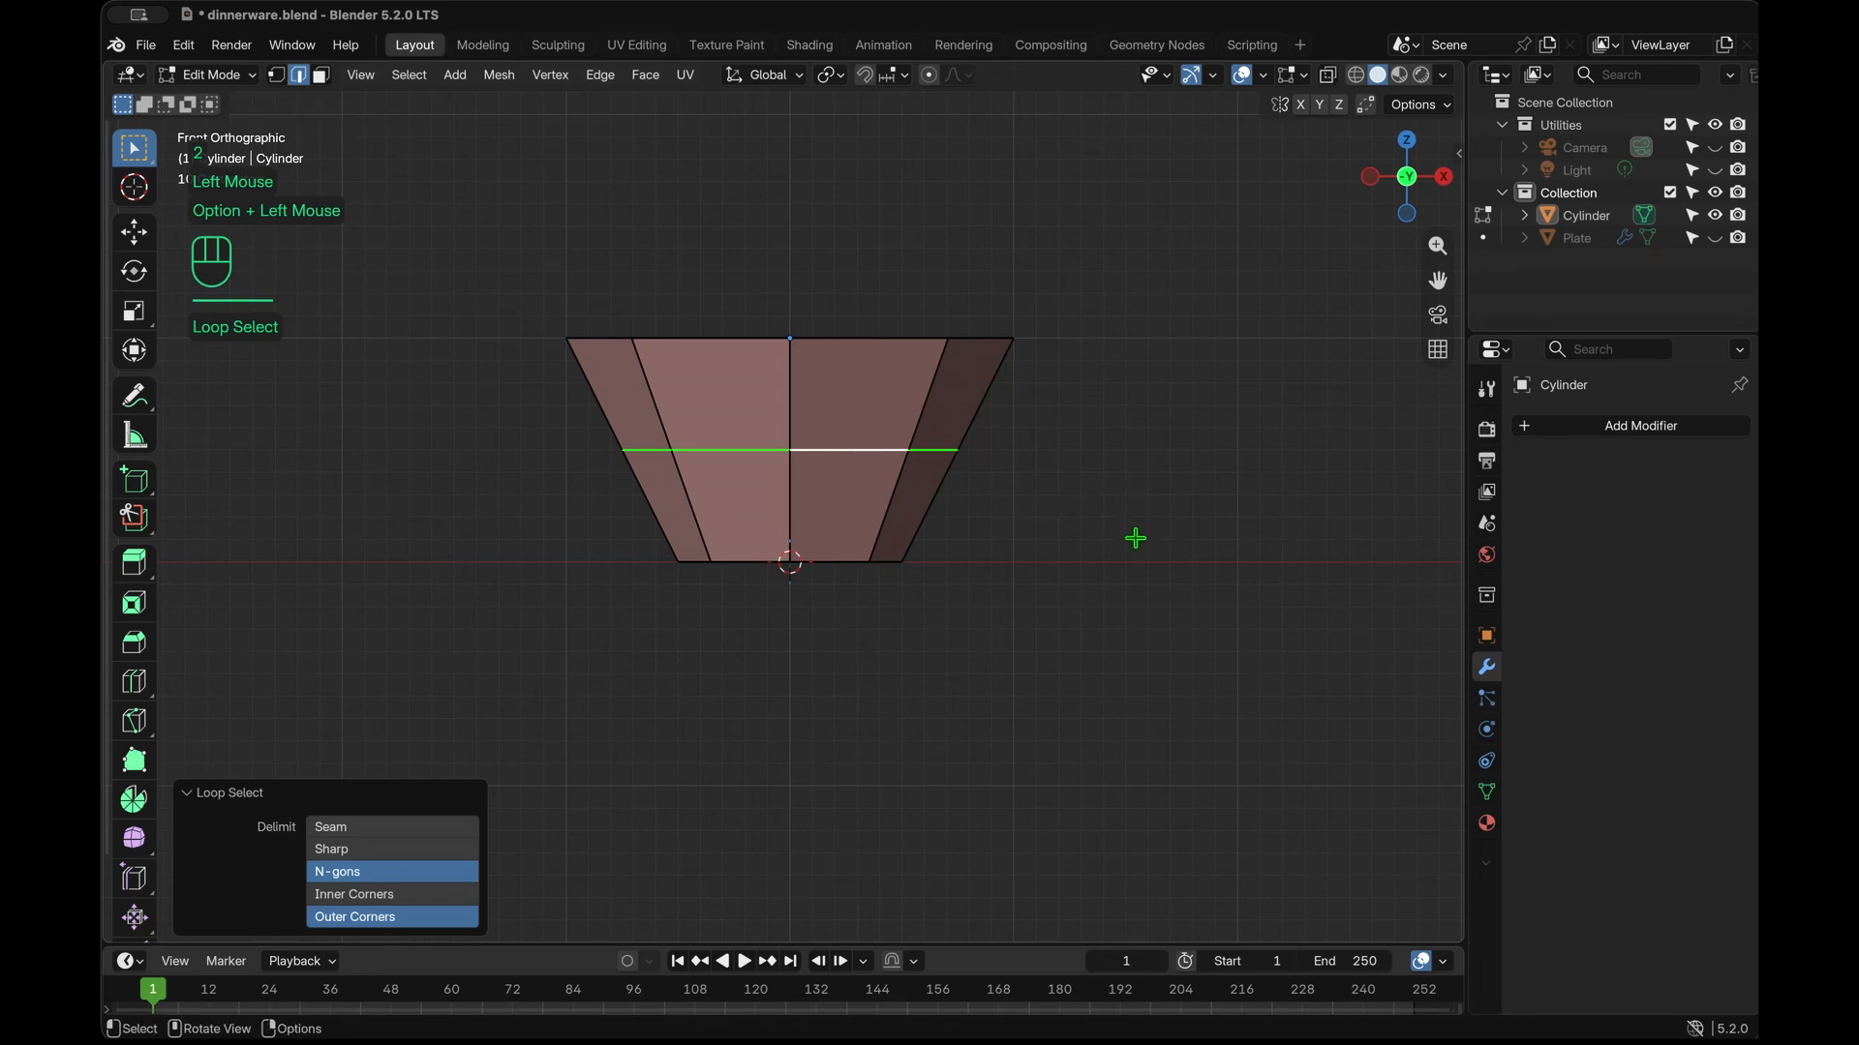
key(s)
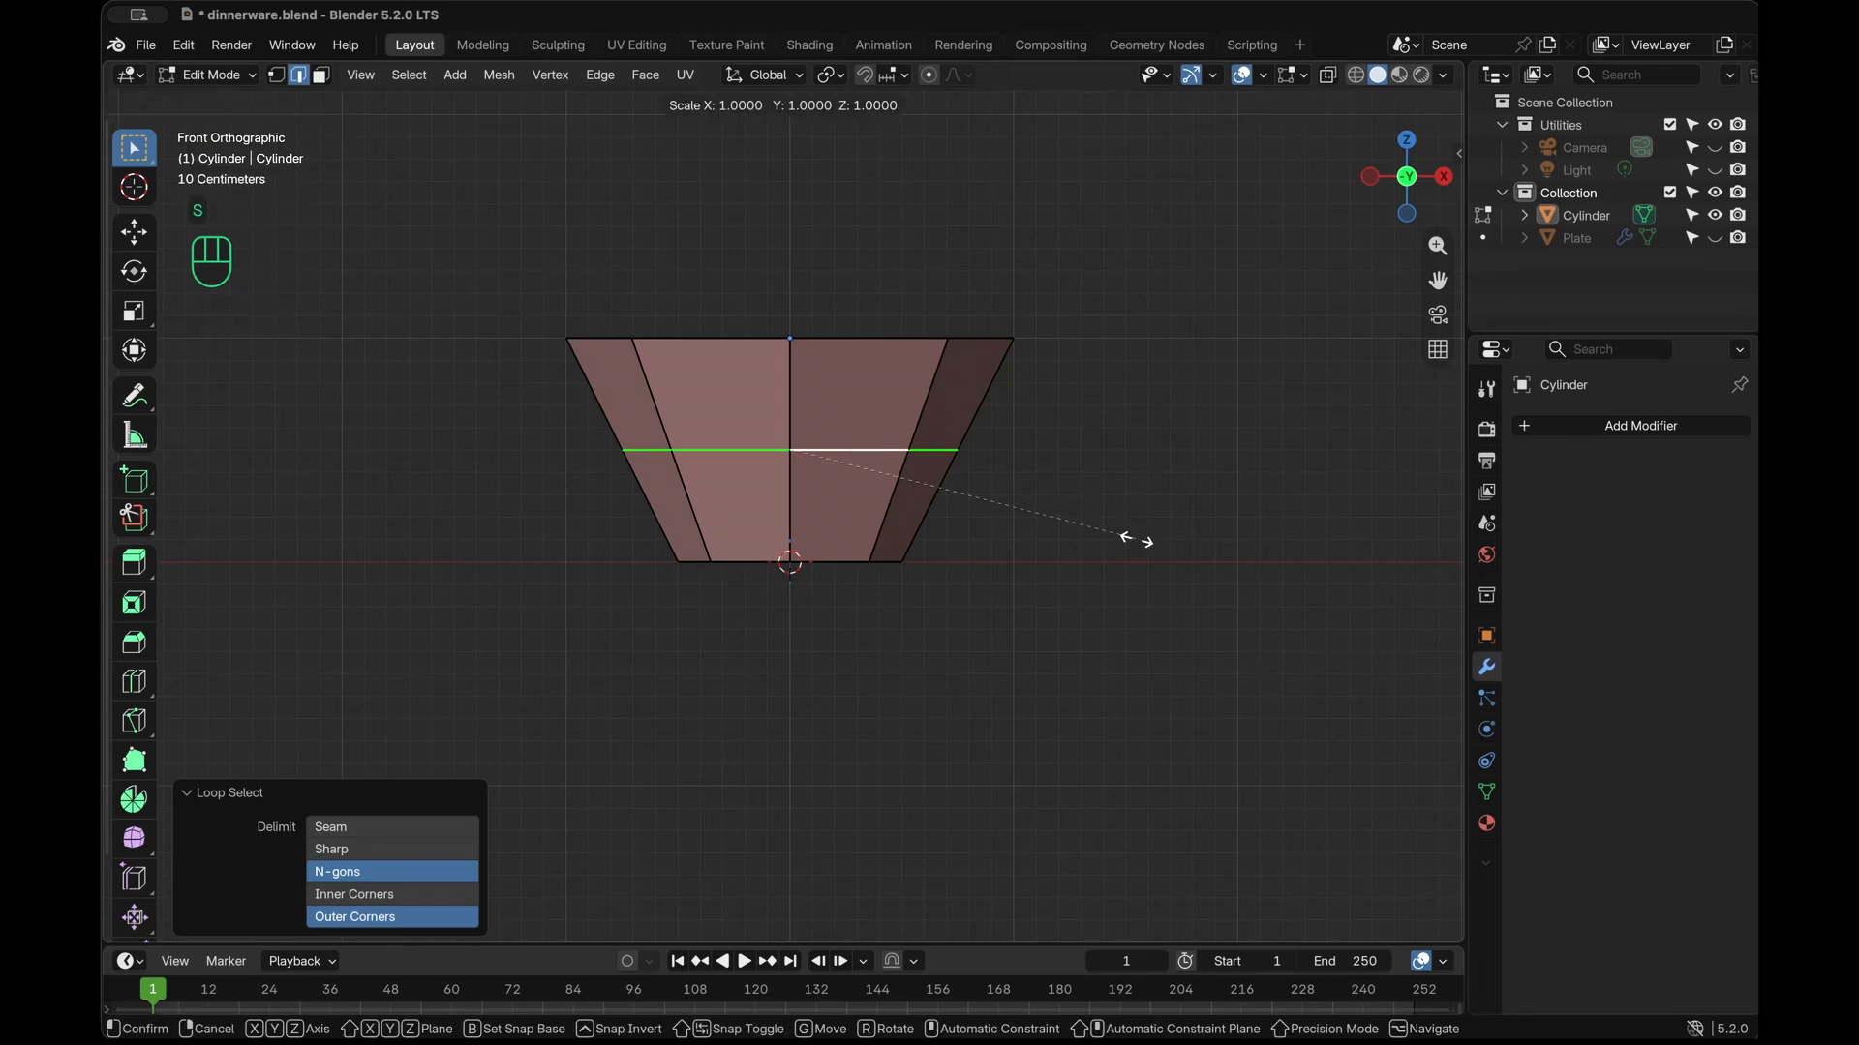
click(1226, 541)
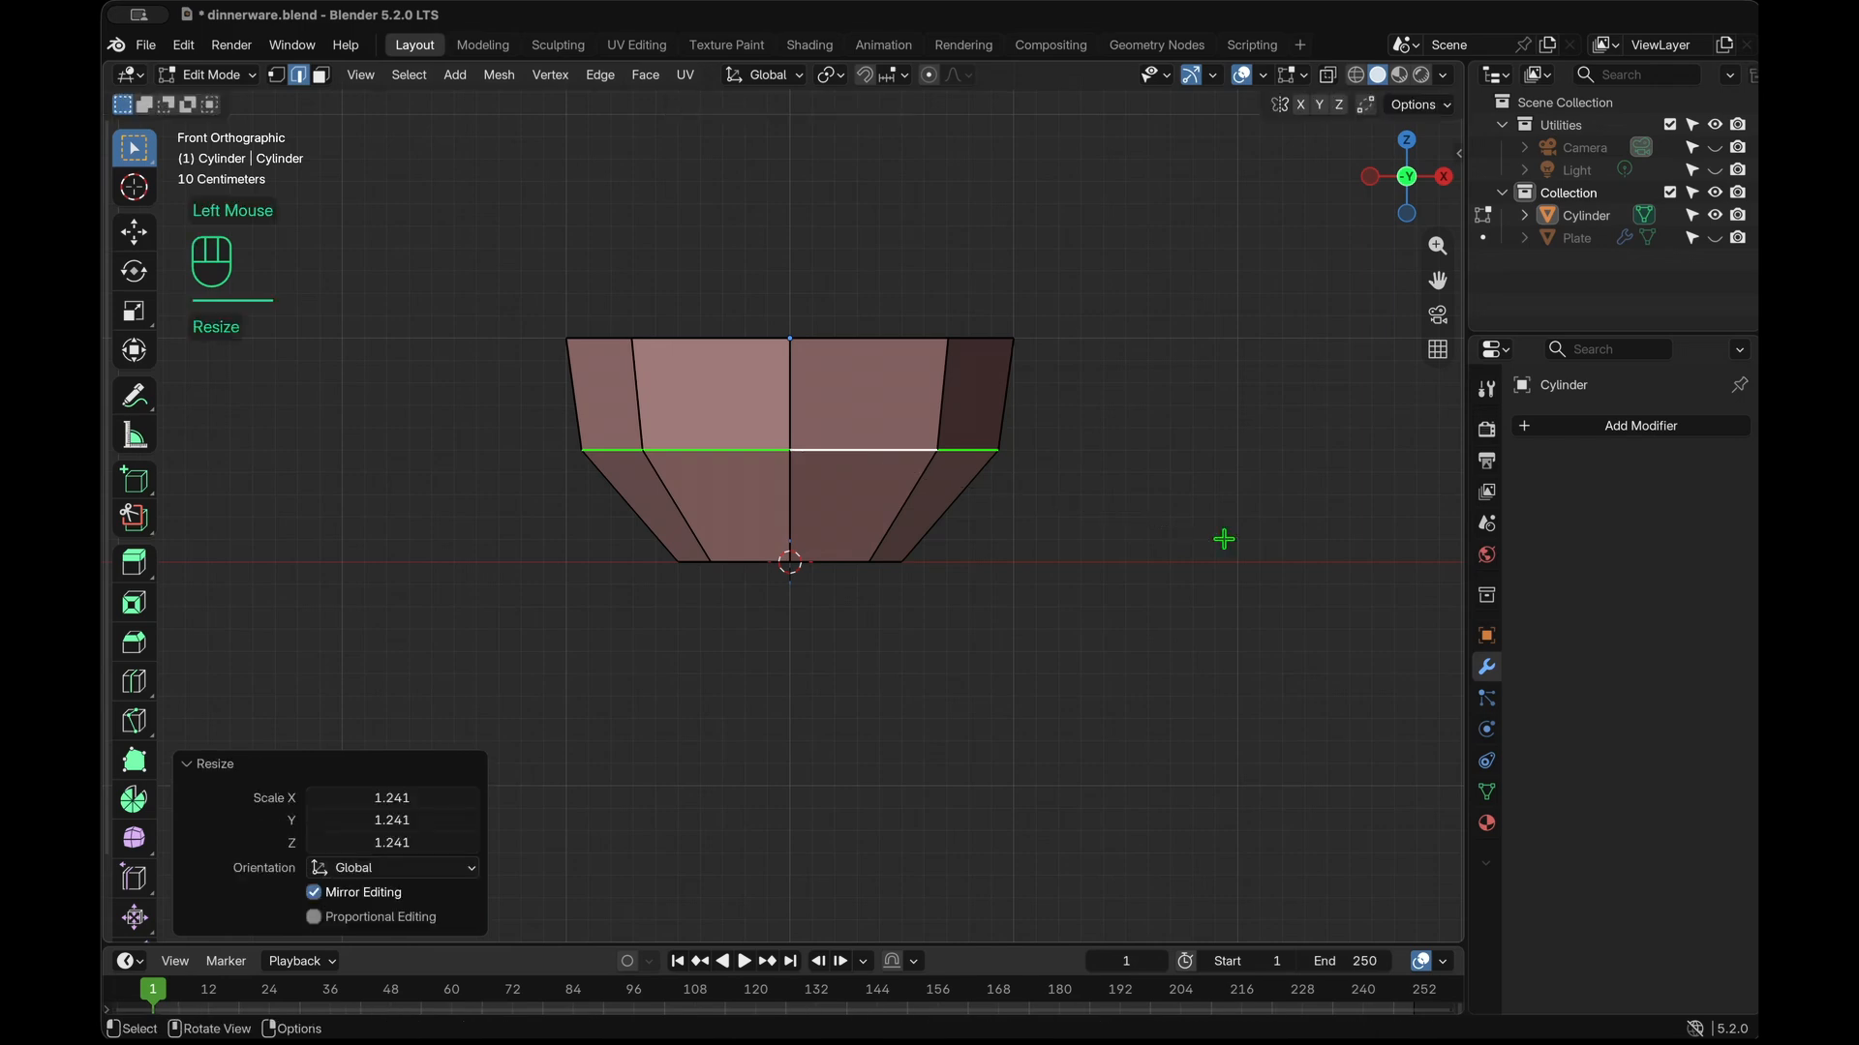
Slide the middle edge loop slightly down the walls with an edge slide factor of about -0.096.
key(g)
key(g)
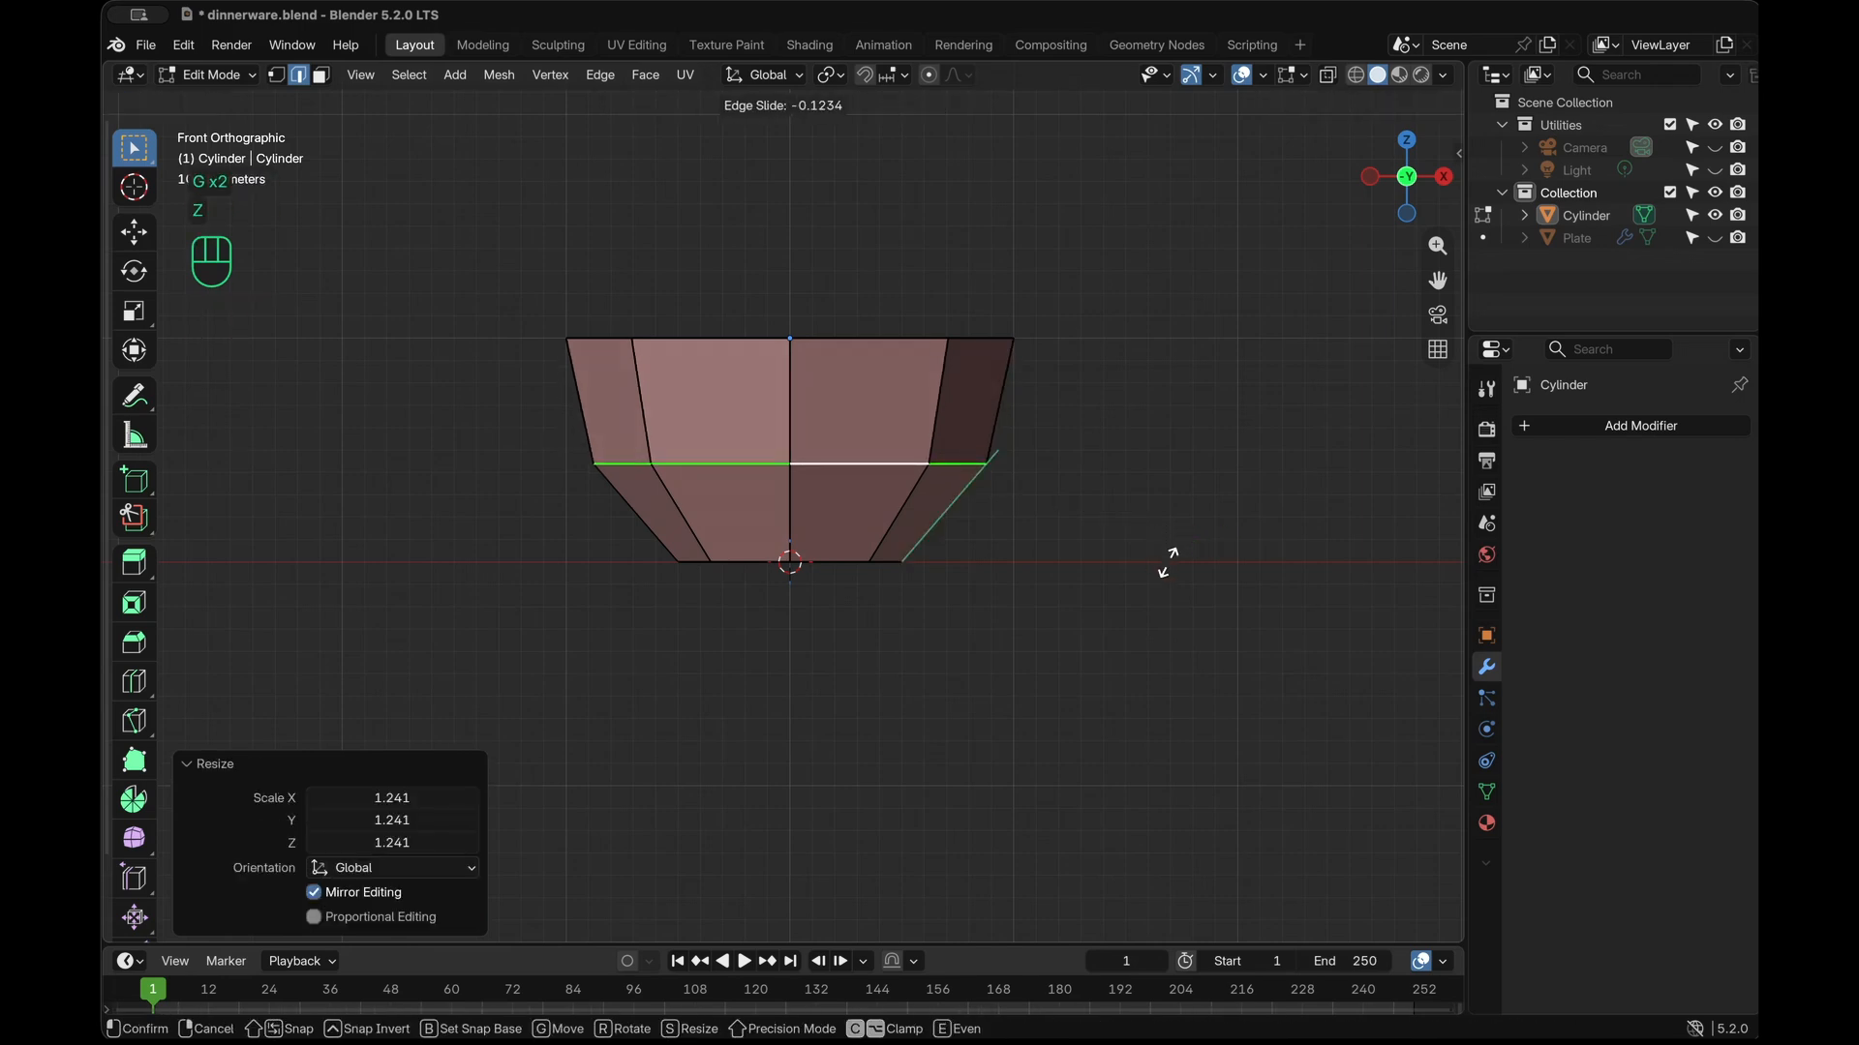
key(z)
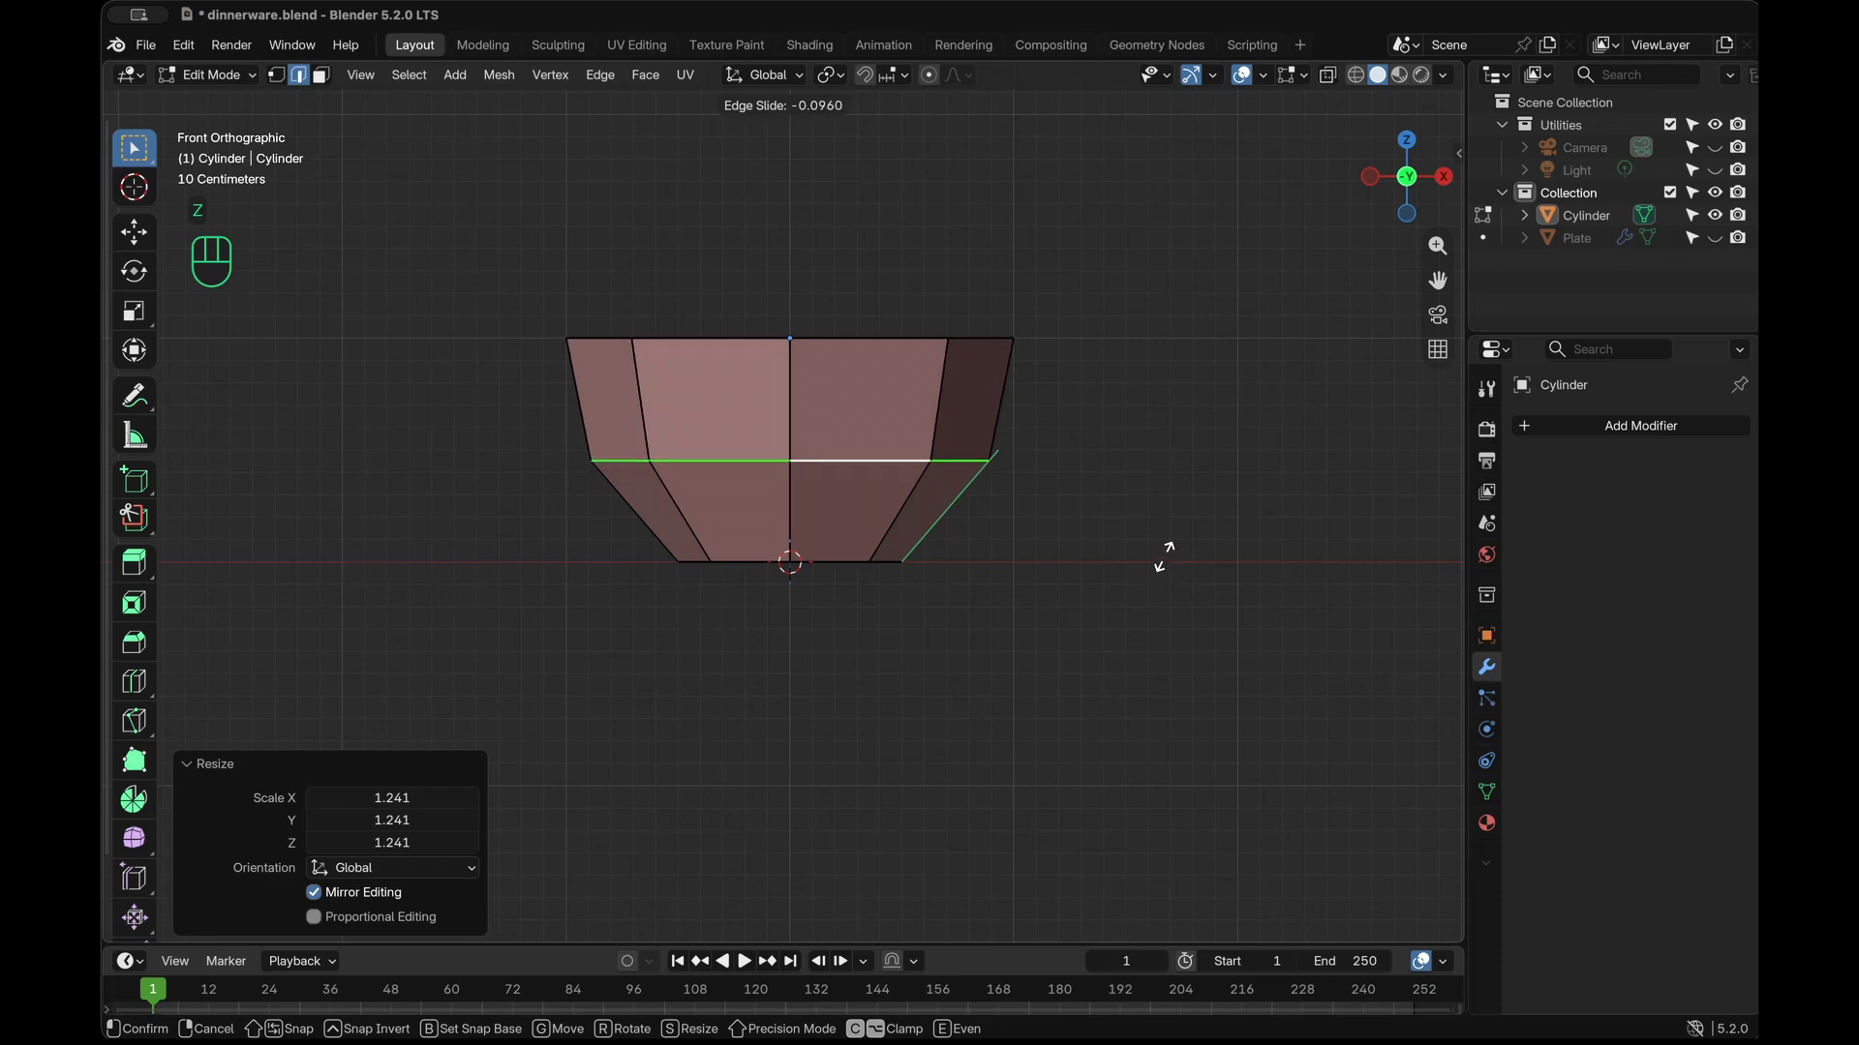
click(1165, 557)
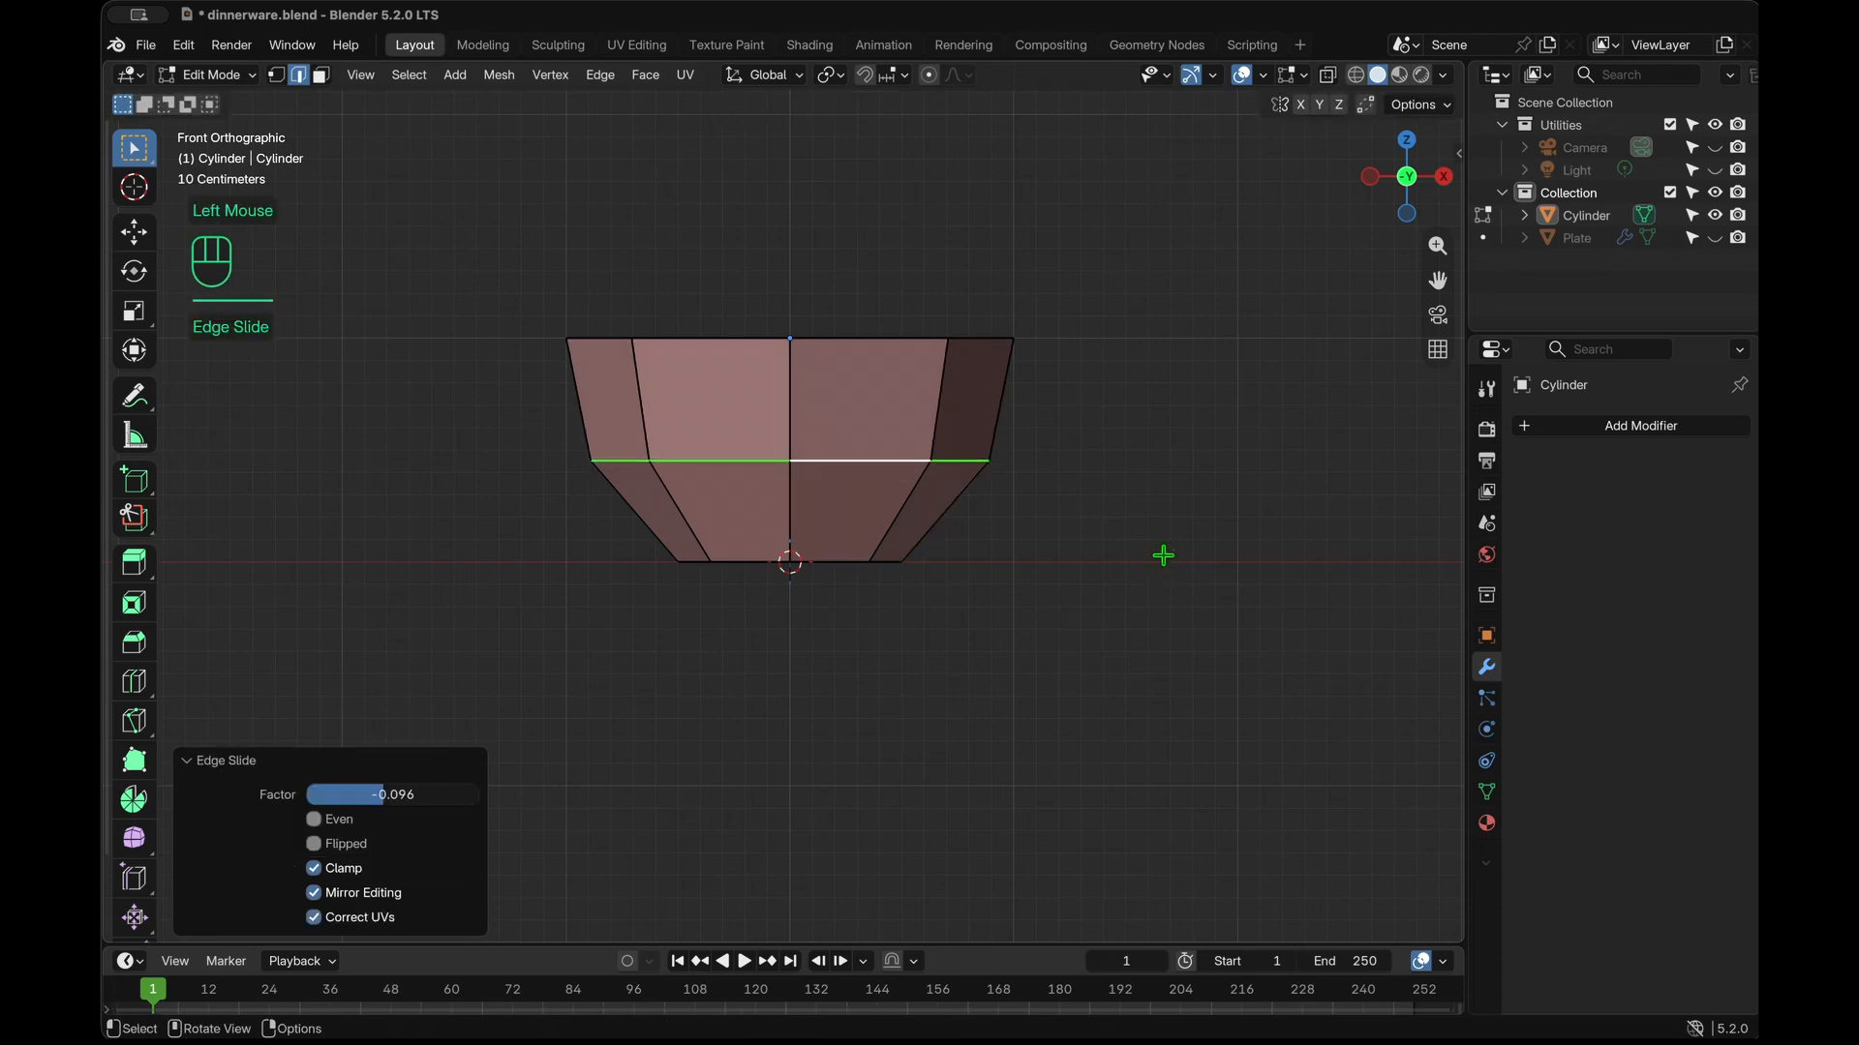
Bevel the selected middle edge loop with 3 segments and an offset of about 0.37 m, and clear the selection.
key(super+b)
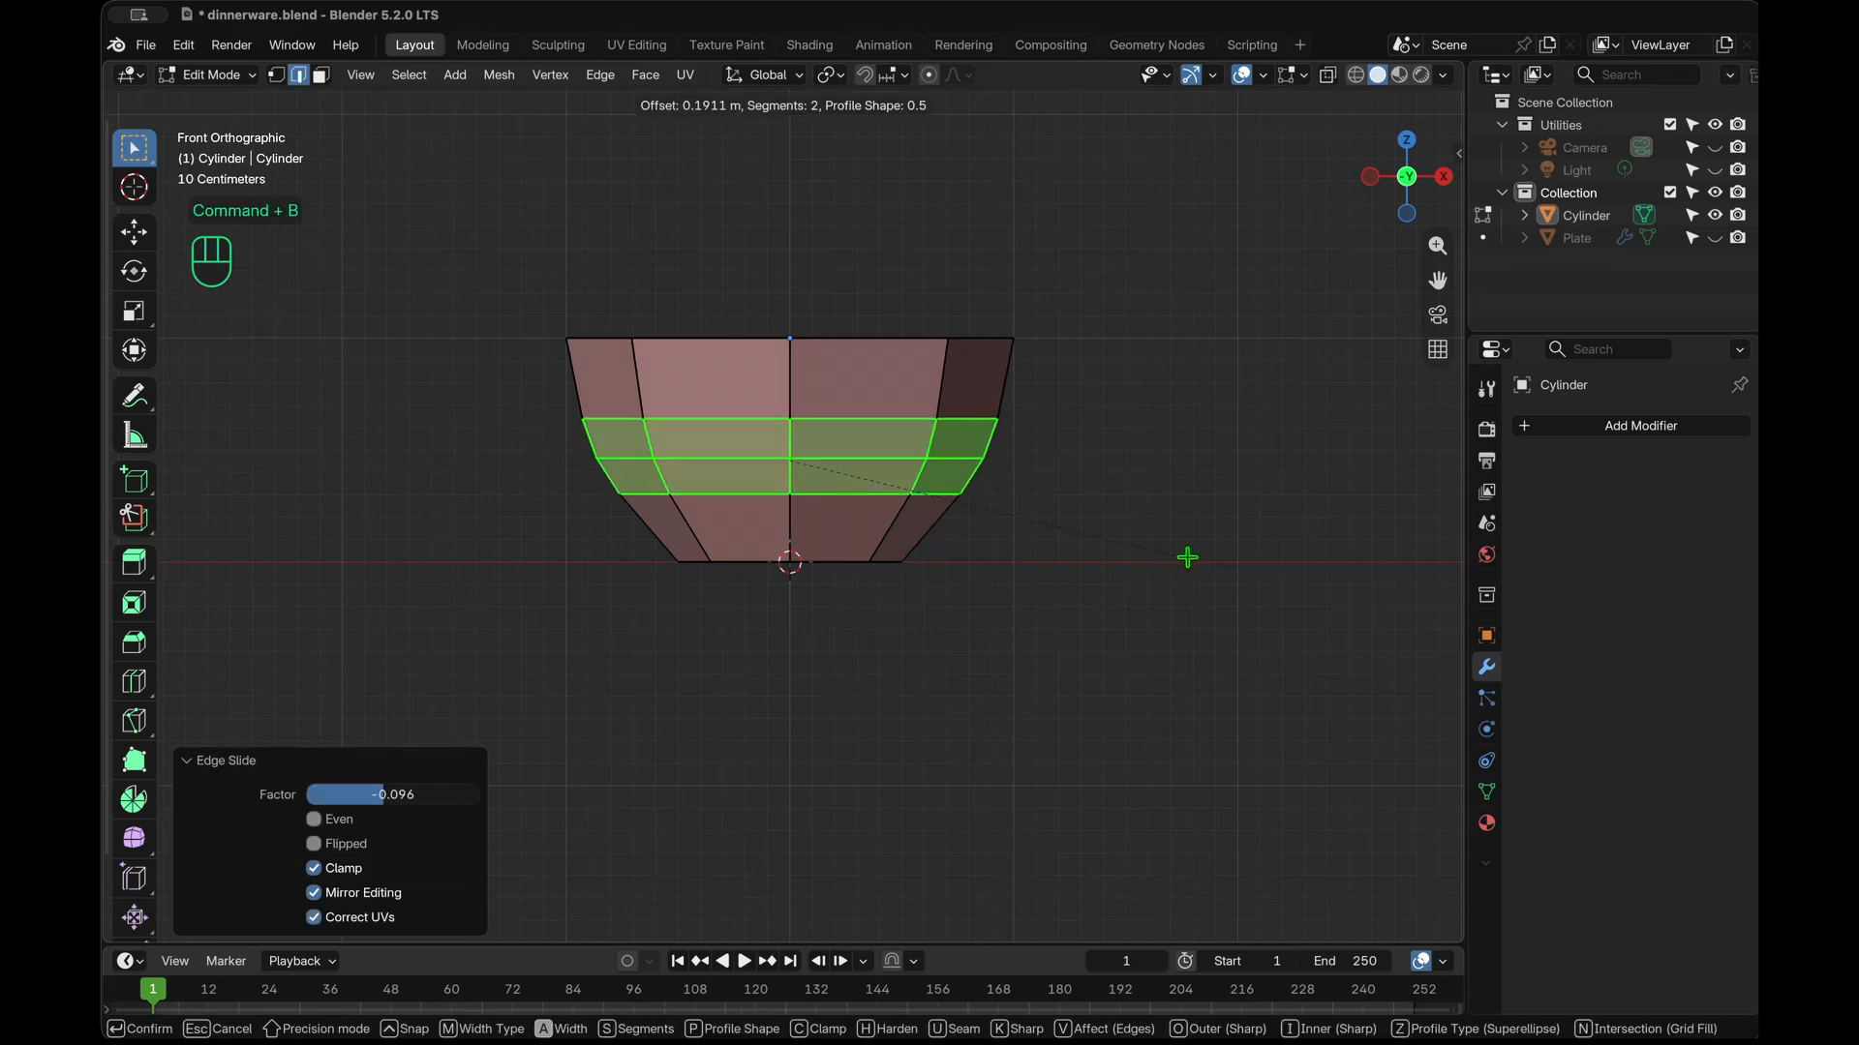
scroll(1186, 557, up, 1)
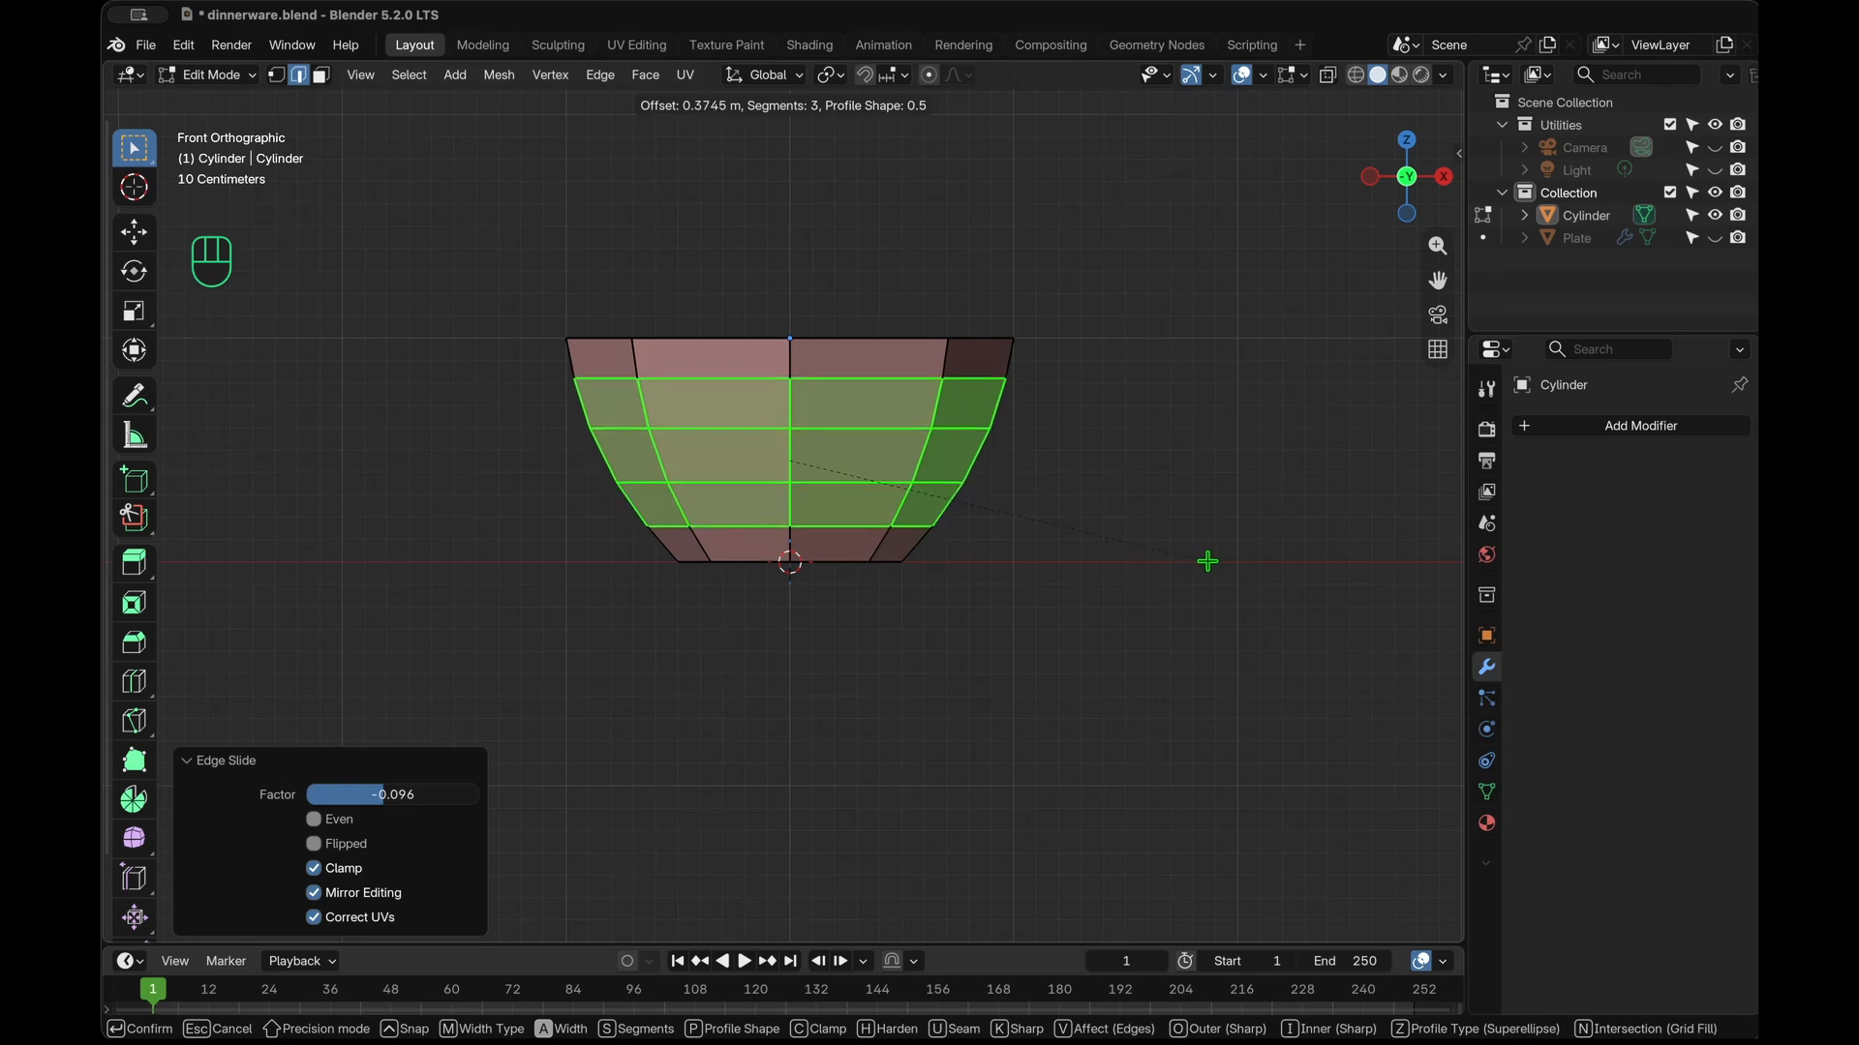
click(1208, 562)
click(1141, 554)
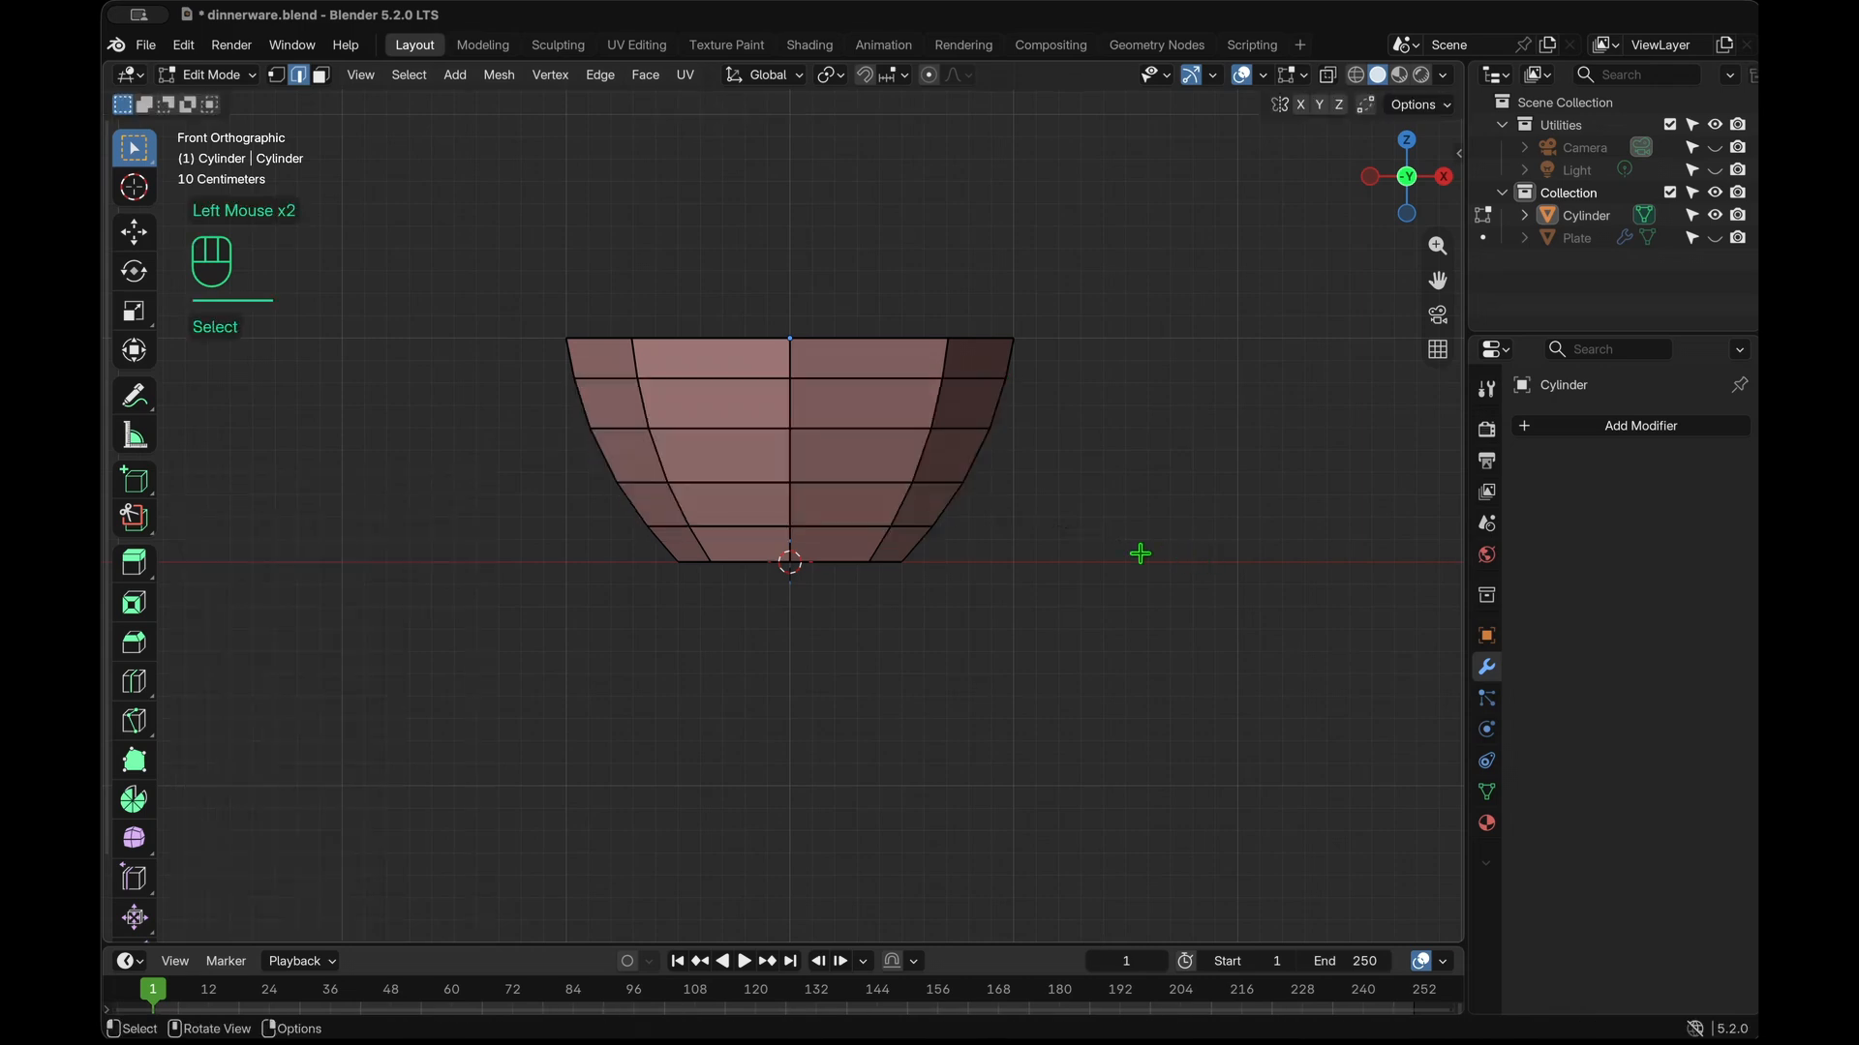
Return to Object Mode and give the bowl a Catmull-Clark Subdivision modifier with viewport level 3.
key(Tab)
middle_drag(1140, 553, 1113, 620)
key(KP_1)
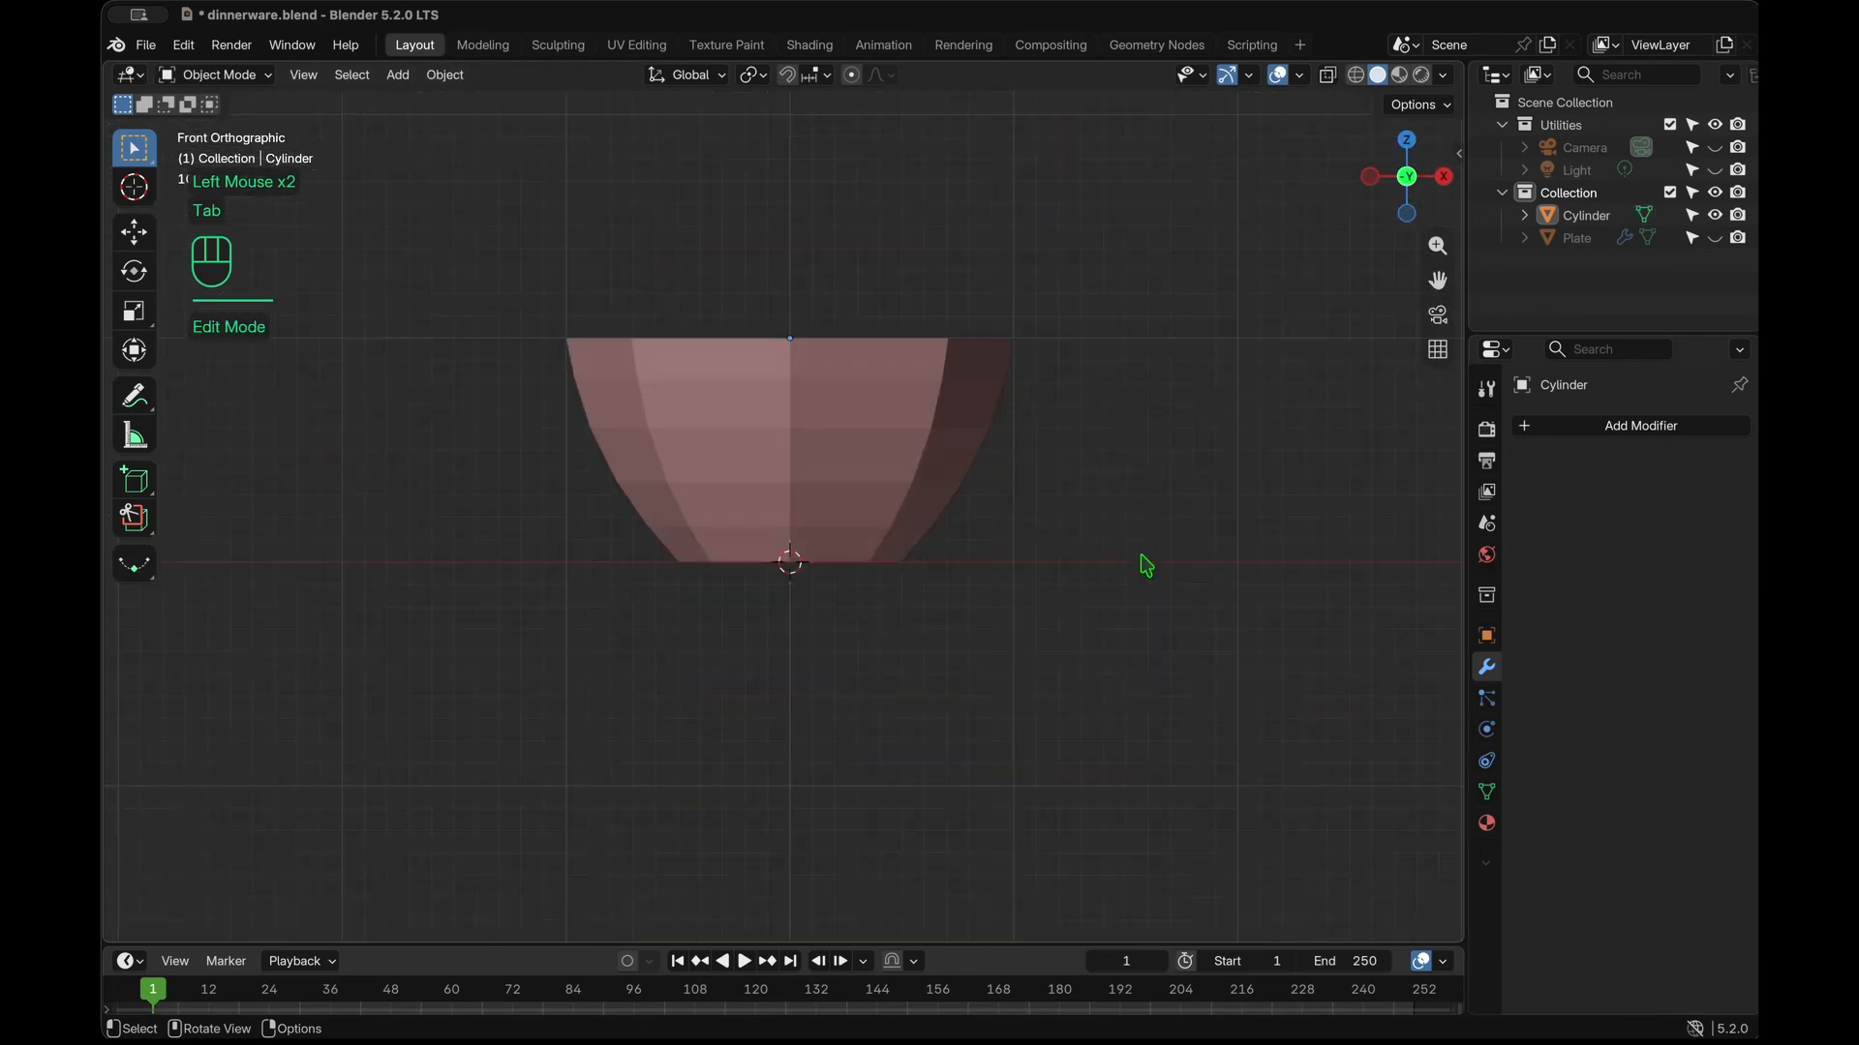
middle_drag(1142, 555, 1108, 629)
click(892, 565)
key(super+2)
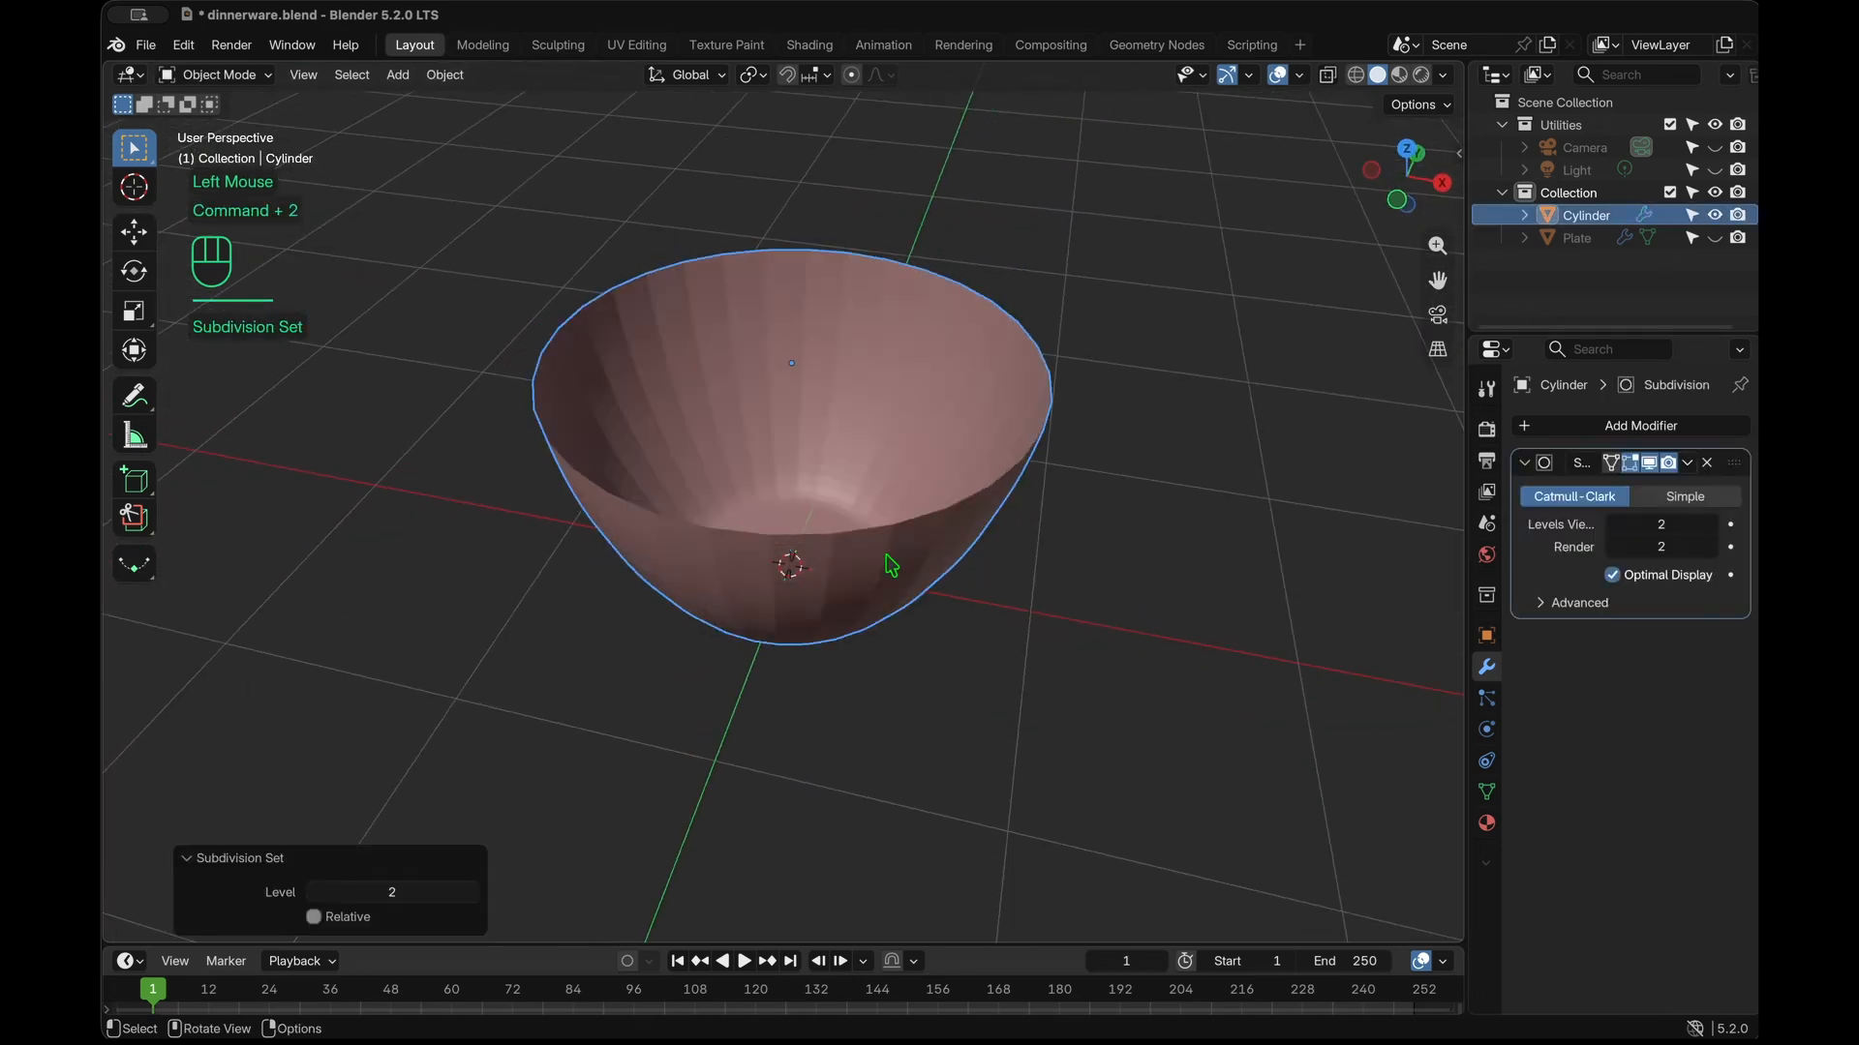
key(super+z)
key(super+3)
middle_drag(892, 565, 884, 560)
Apply Shade Smooth to the bowl.
right_click(883, 560)
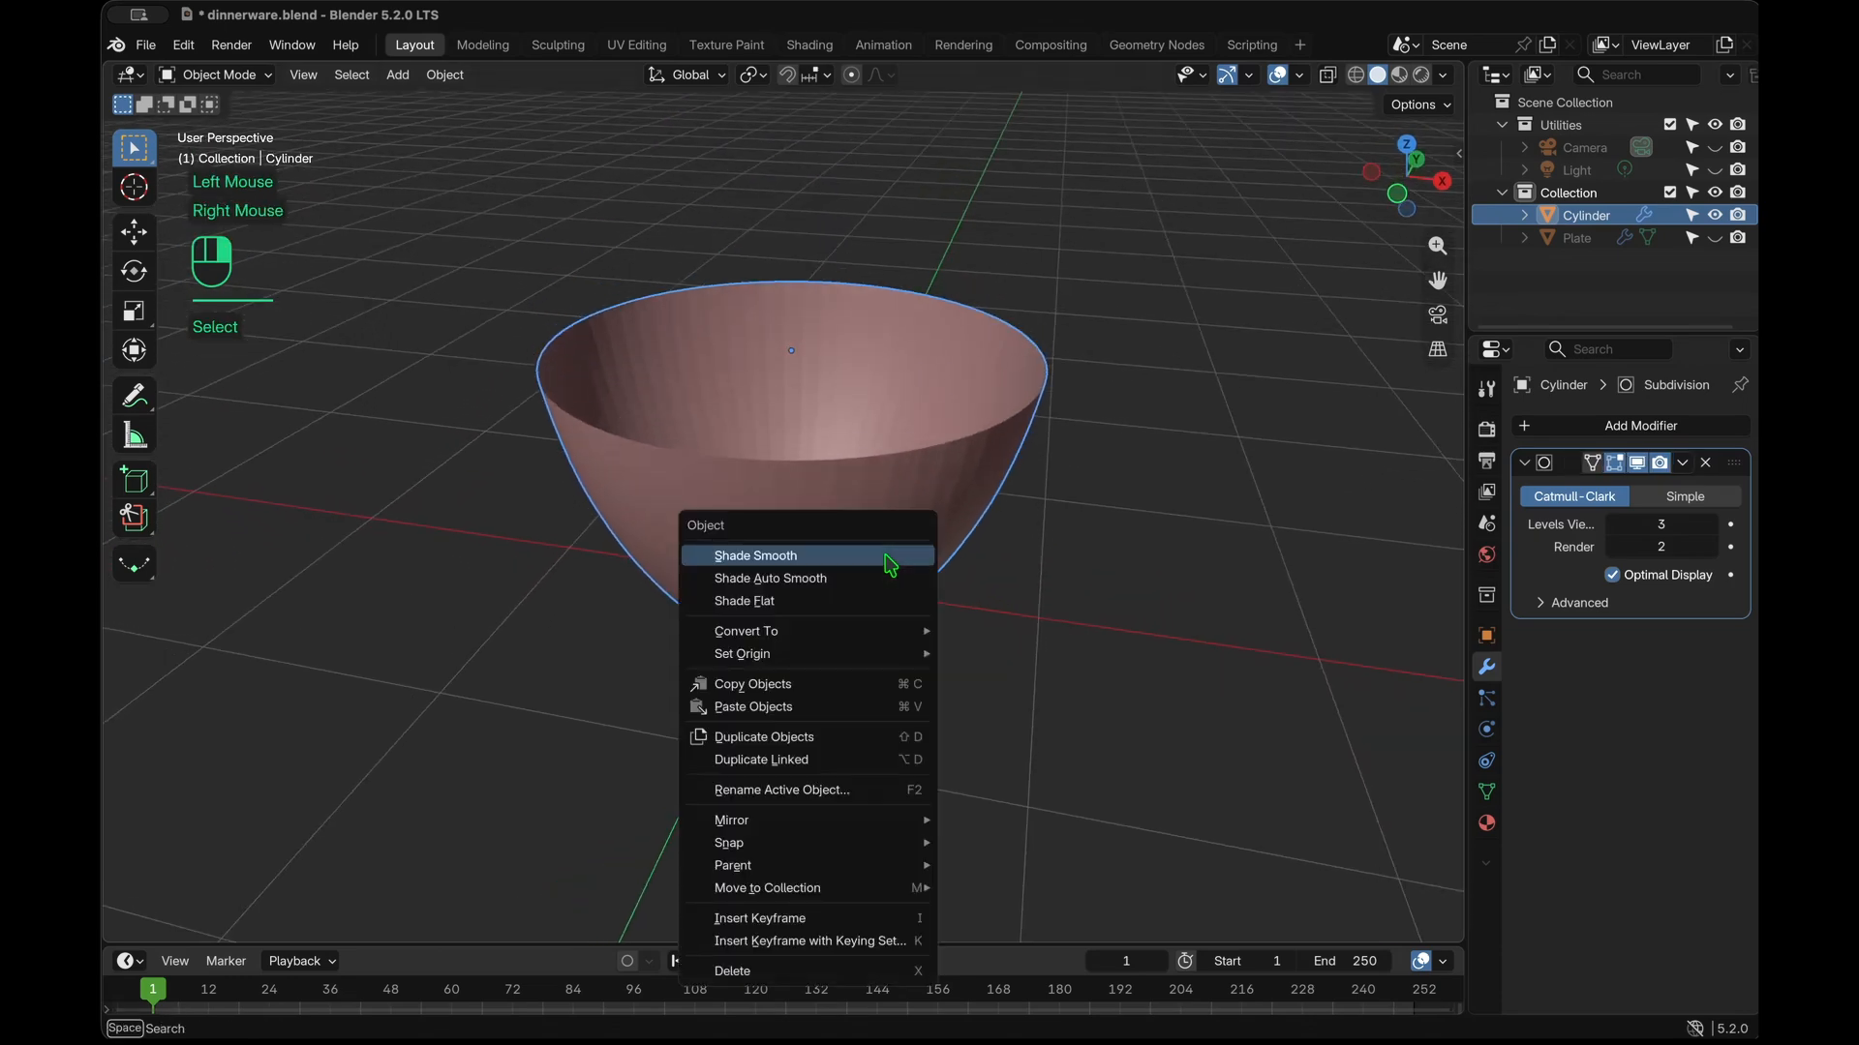
click(886, 554)
mouse_move(994, 590)
middle_down()
mouse_move(1026, 601)
mouse_move(1018, 588)
middle_up()
Duplicate the bowl's entire mesh in place in Edit Mode and scale the copy to 0.94.
key(Tab)
key(a)
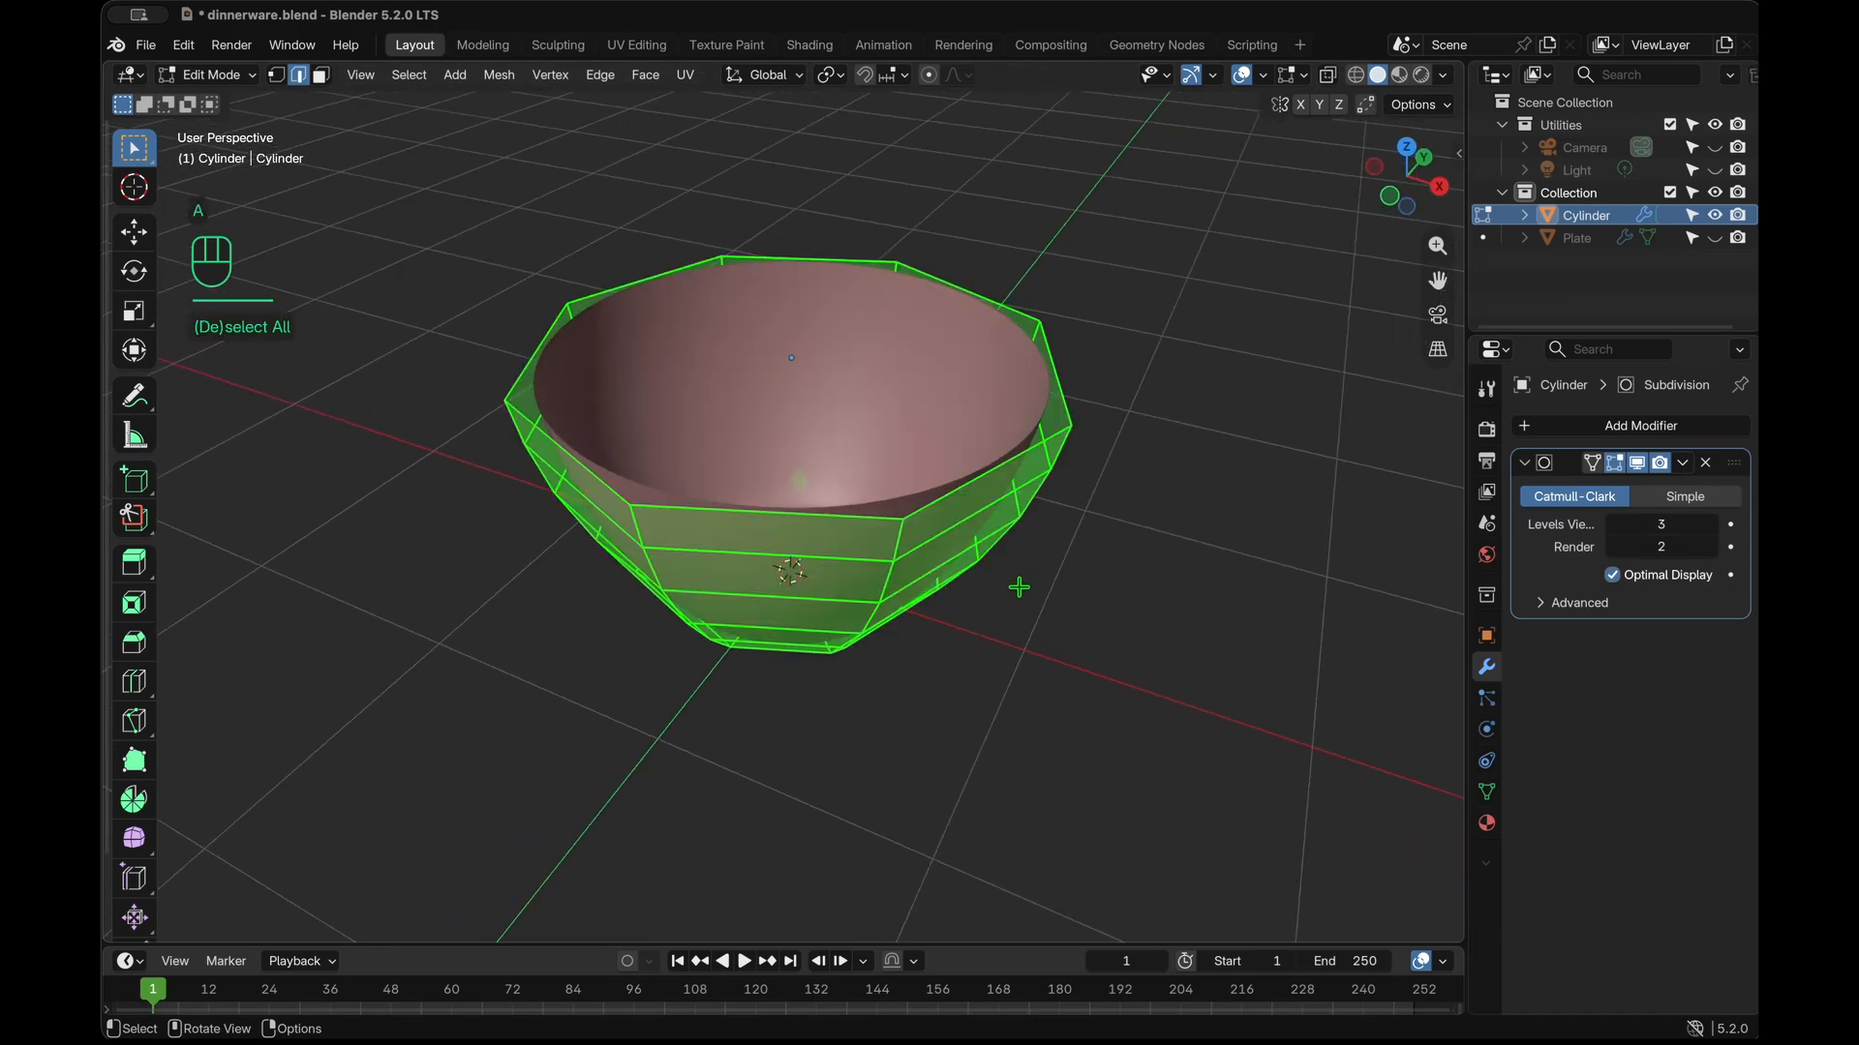
key(shift+d)
right_click(1084, 583)
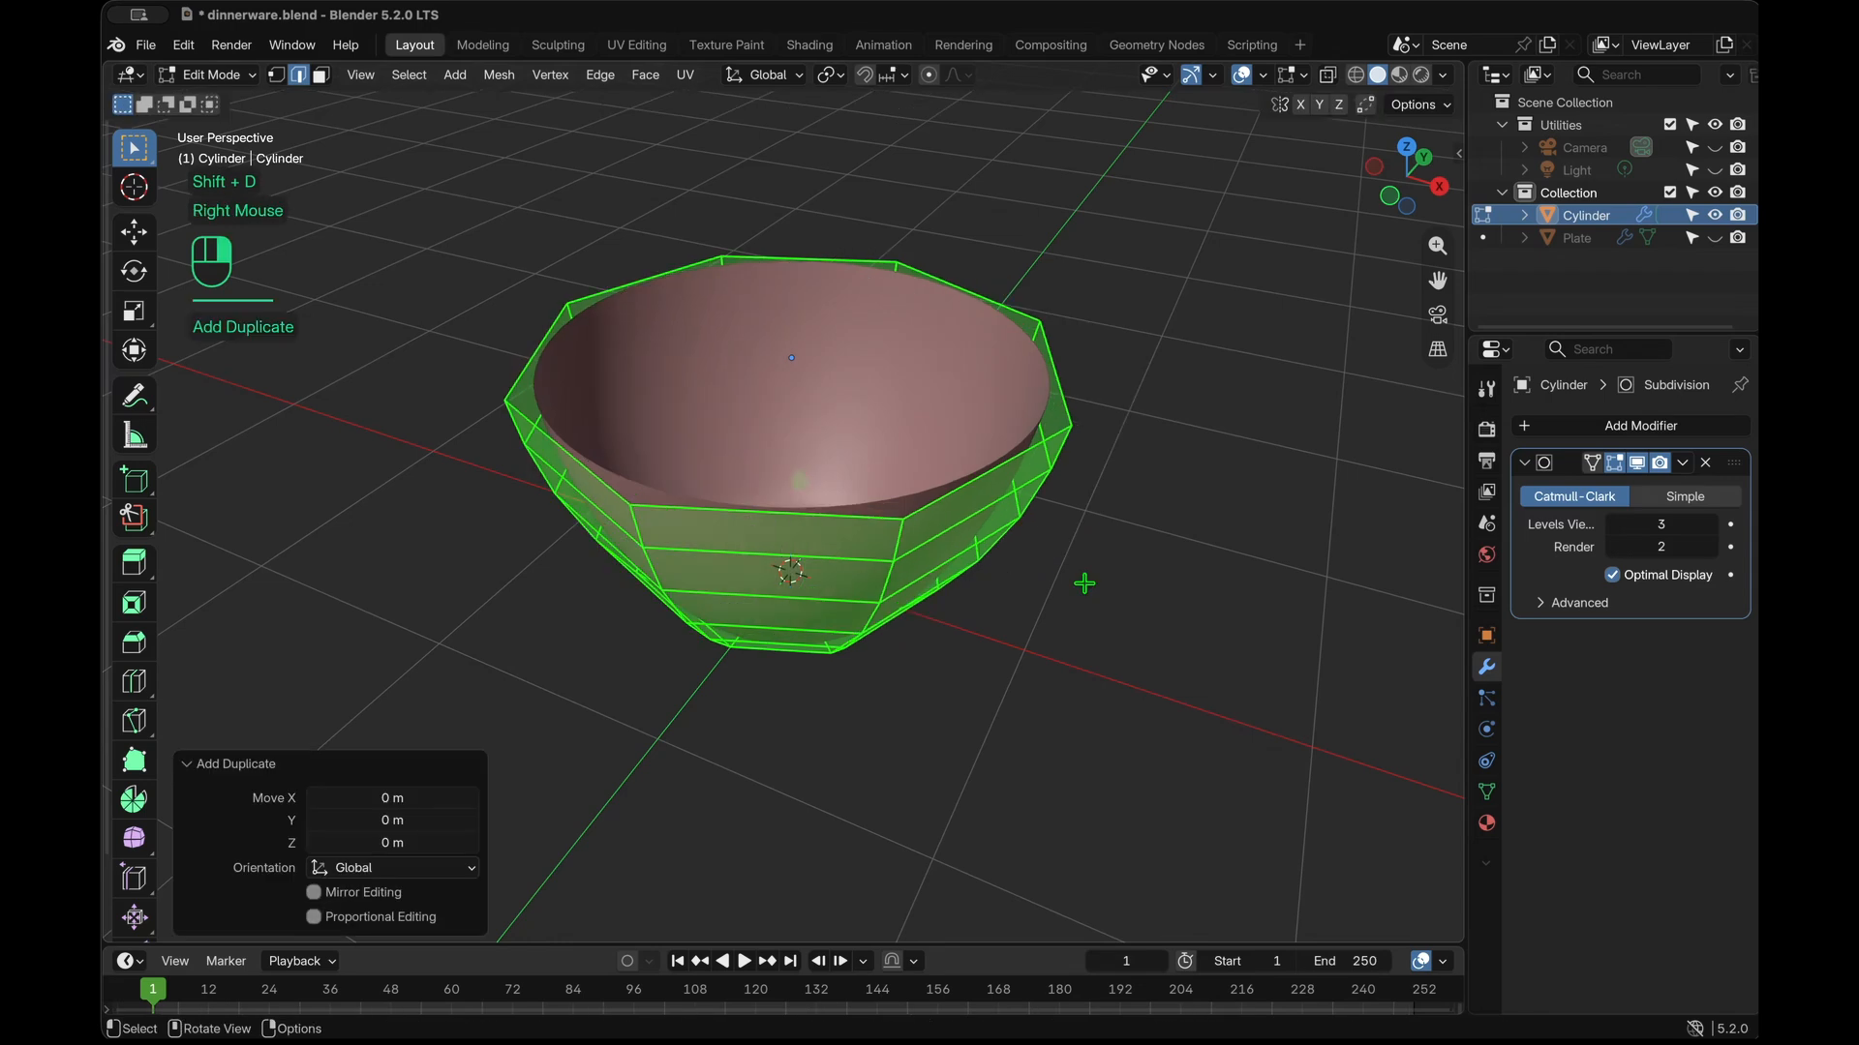
key(s)
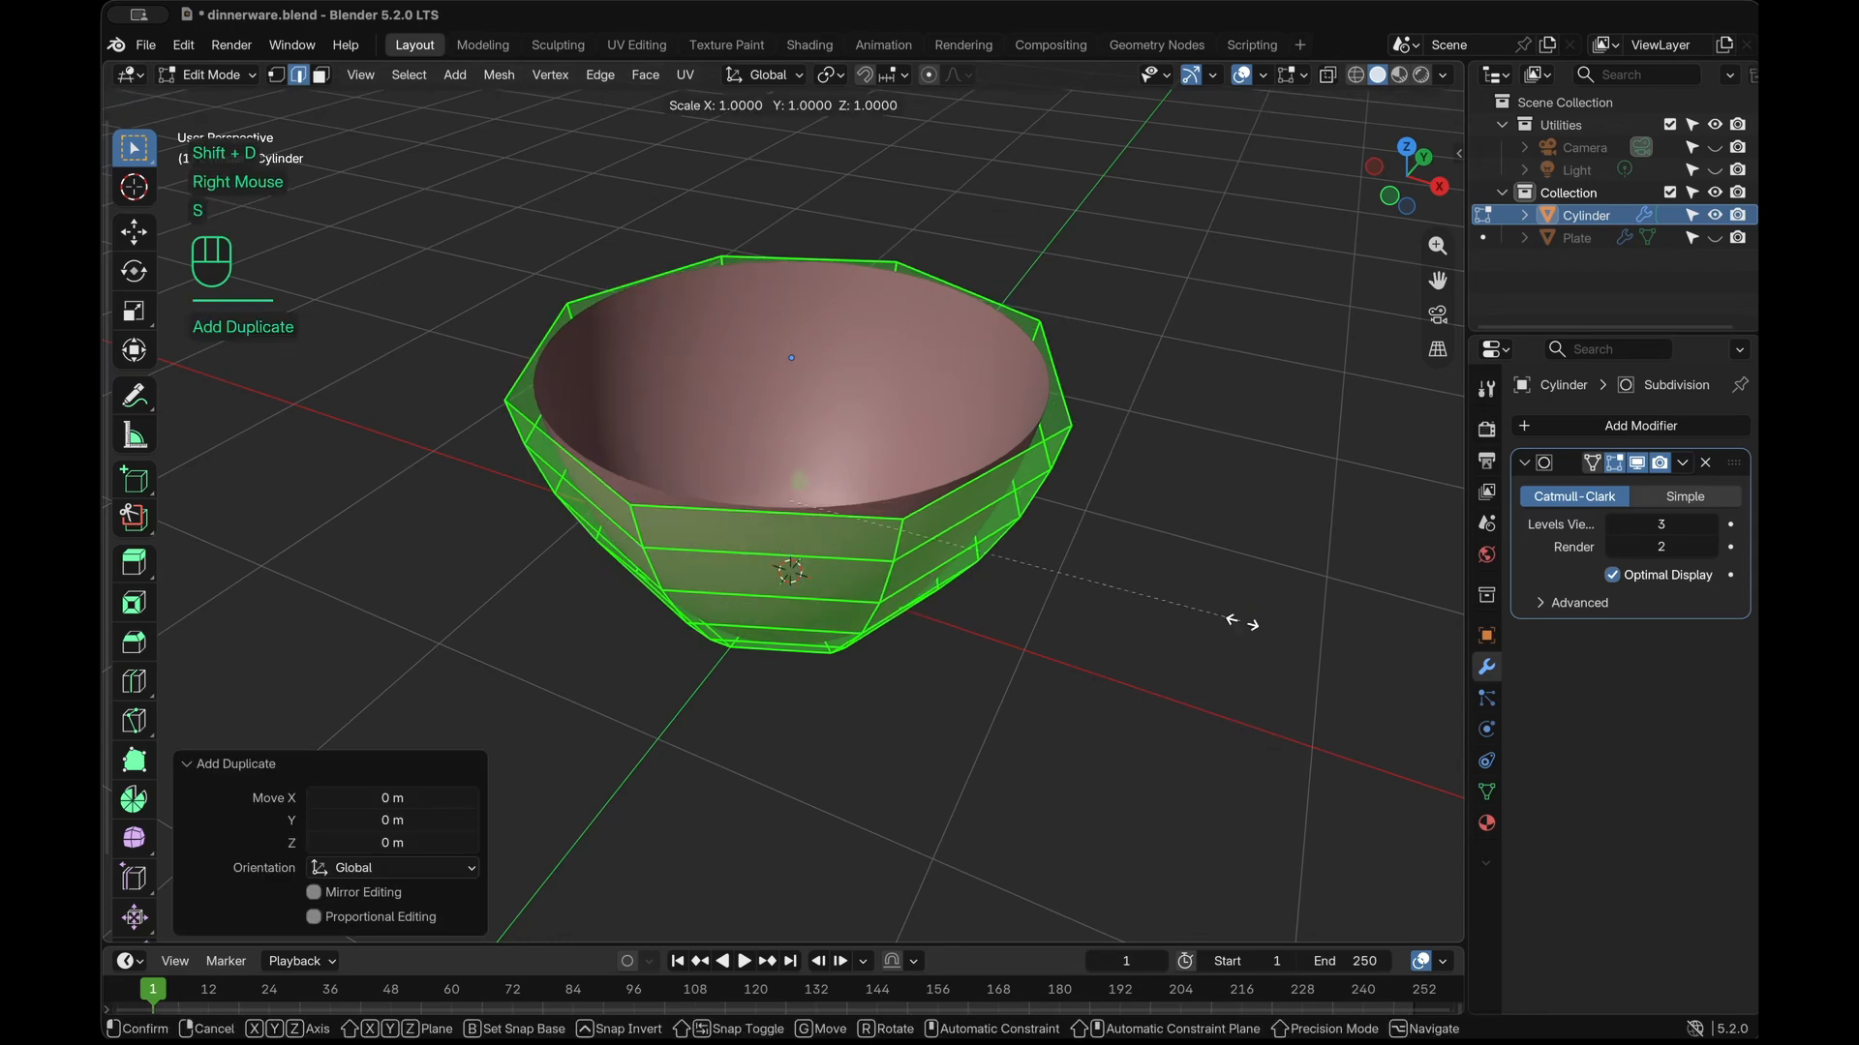
key(ctrl)
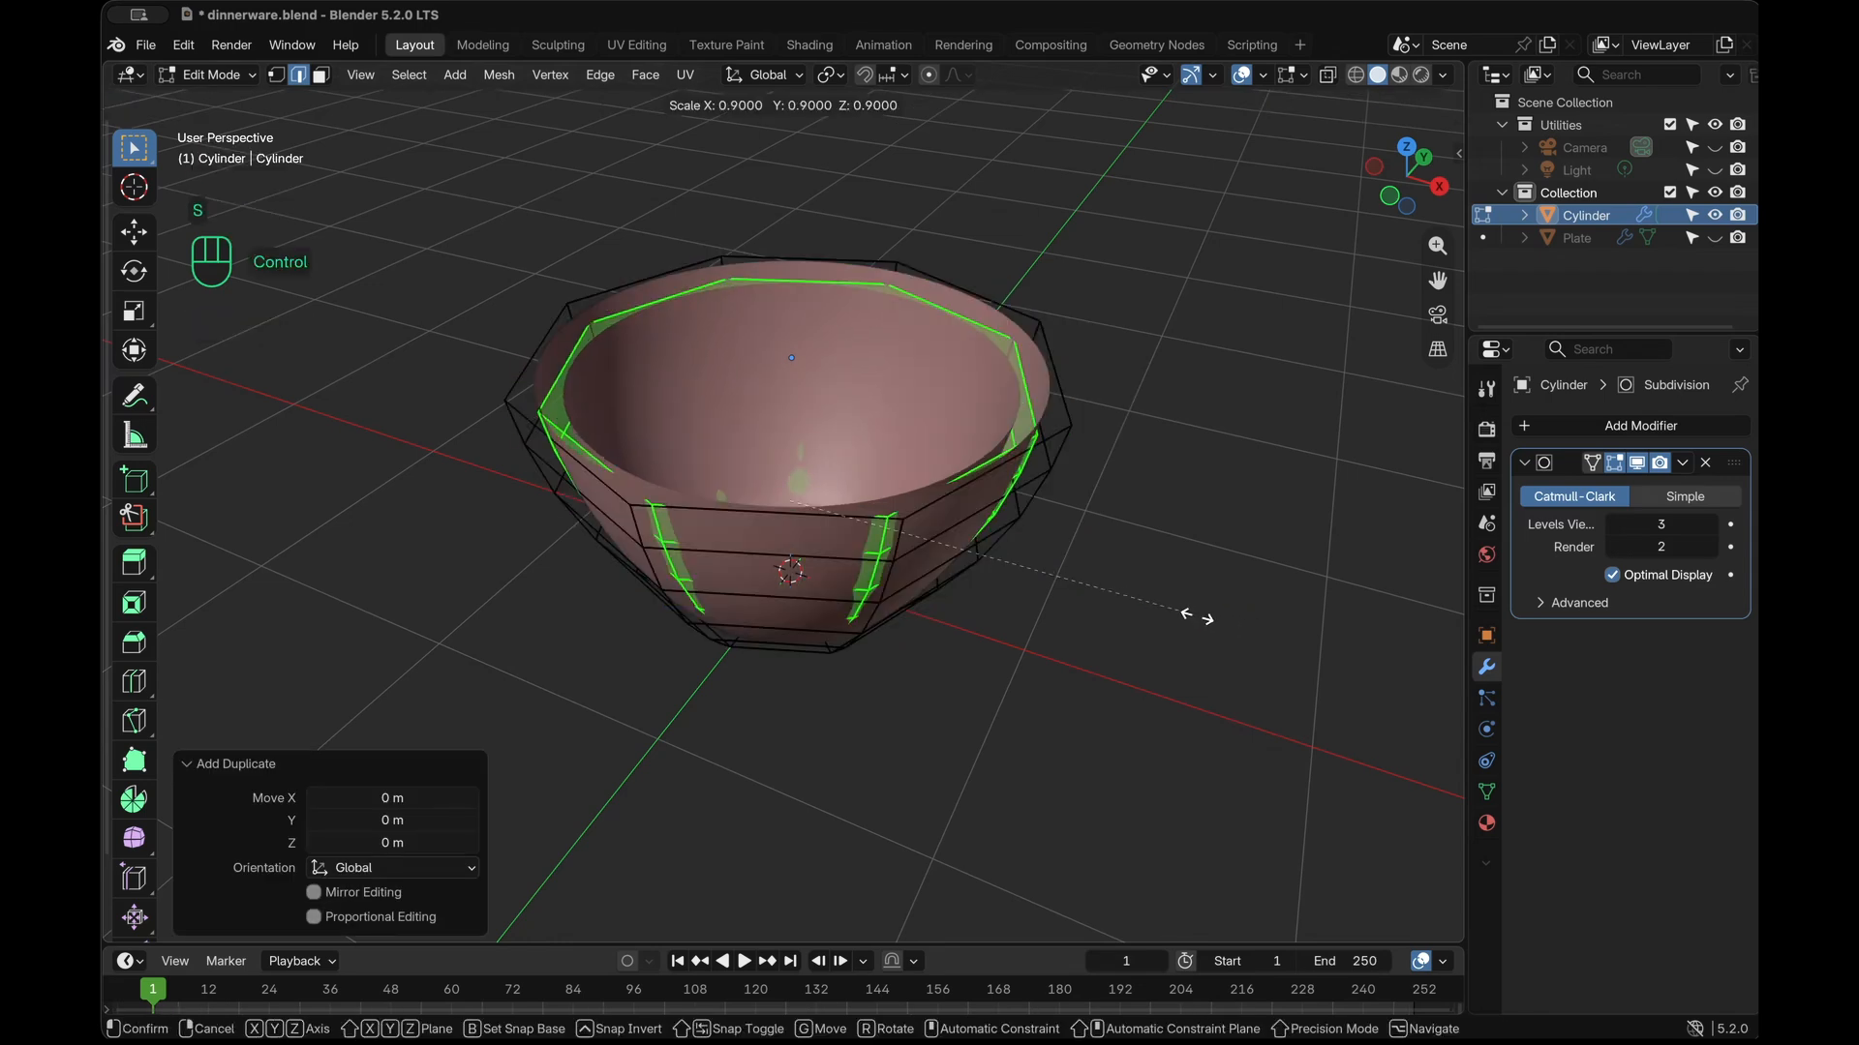
ctrl+shift+click(1341, 639)
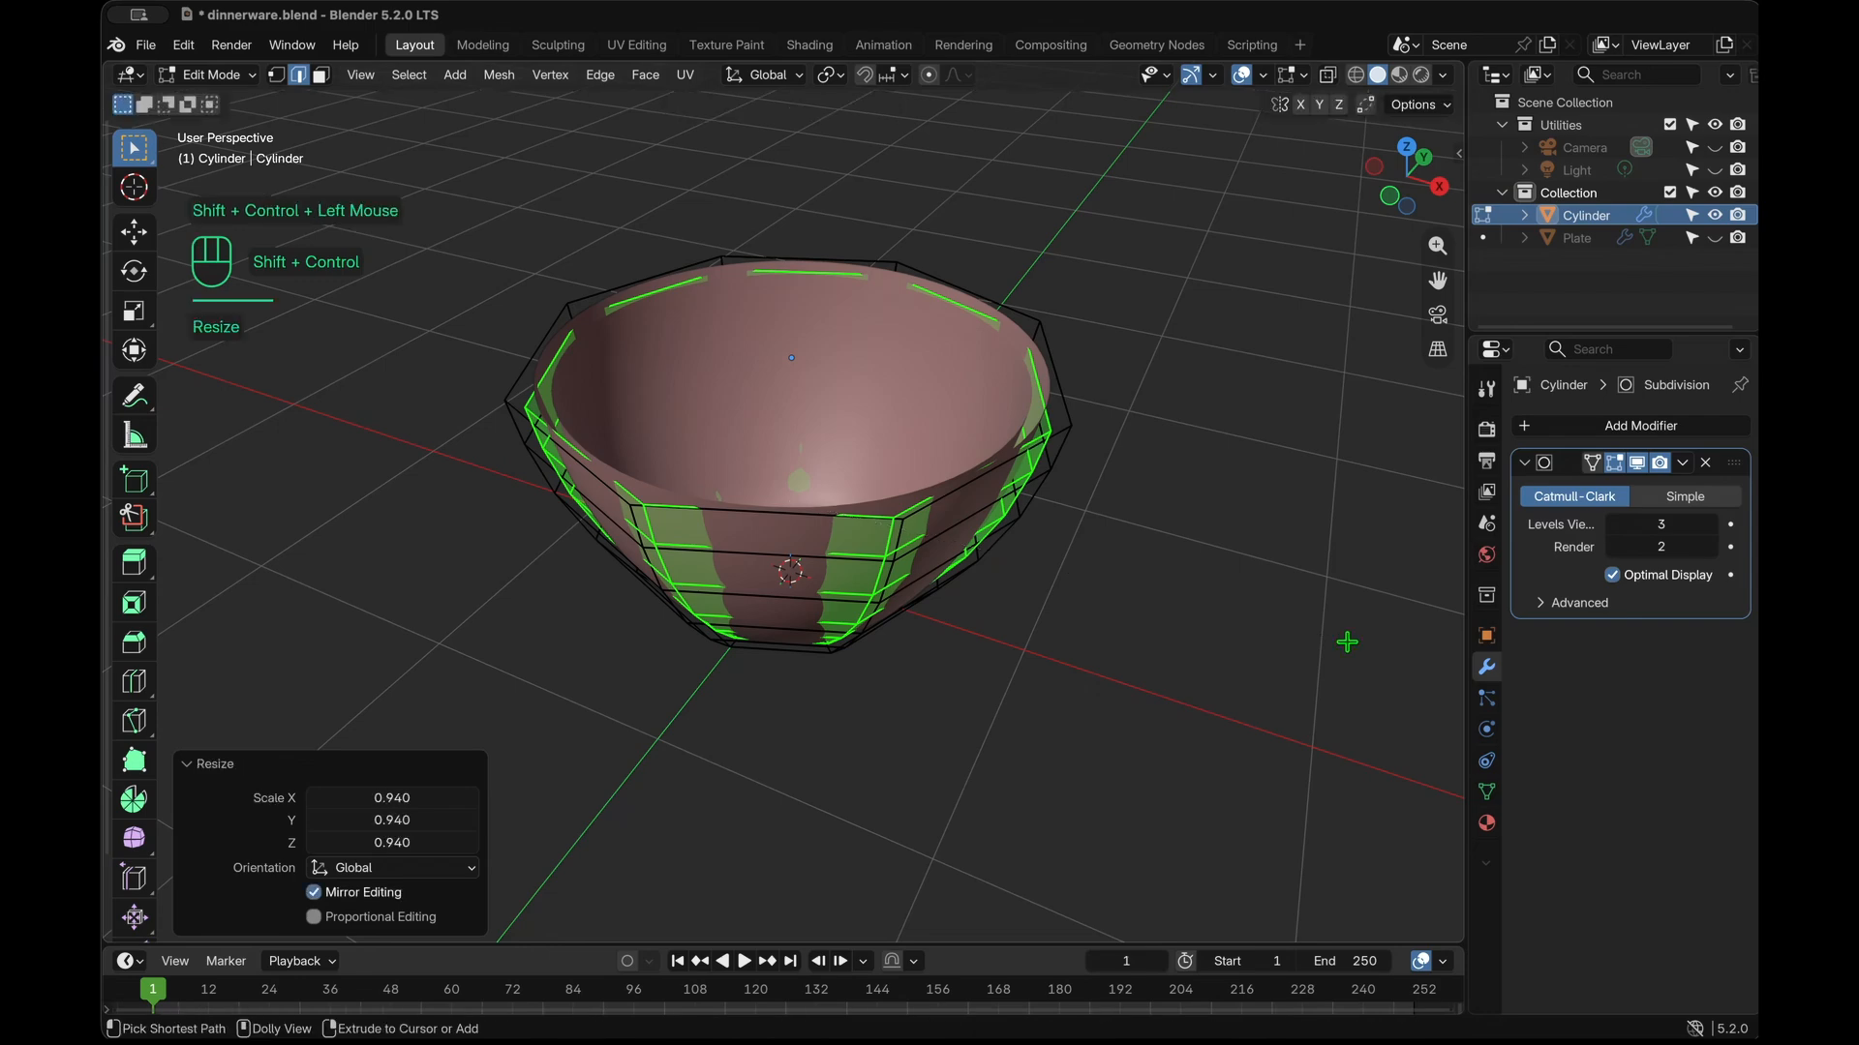
Turn off the Subdivision modifier's Edit Mode display and deselect the mesh, viewing it without X-ray.
key(KP_7)
click(1615, 464)
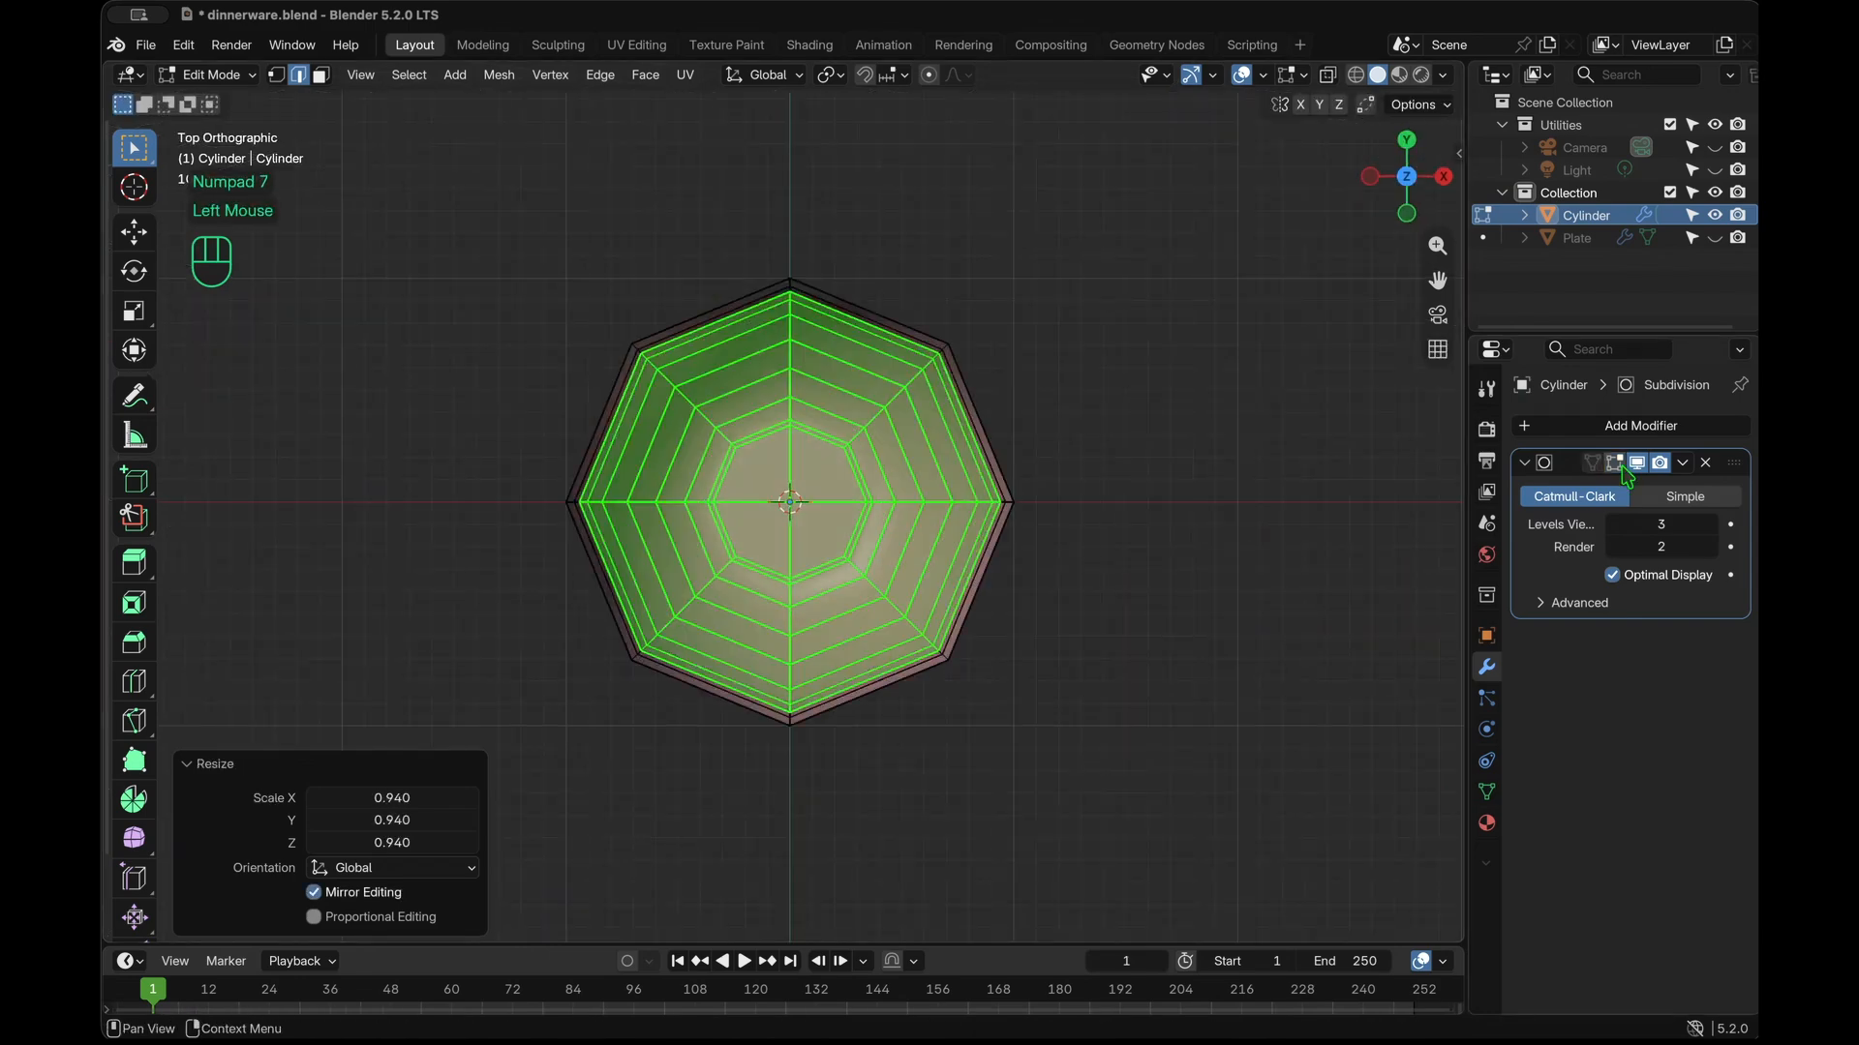
click(1210, 668)
middle_drag(1215, 692, 1179, 637)
scroll(1178, 637, down, 5)
scroll(1178, 637, up, 2)
scroll(1178, 637, left, 3)
key(alt+z)
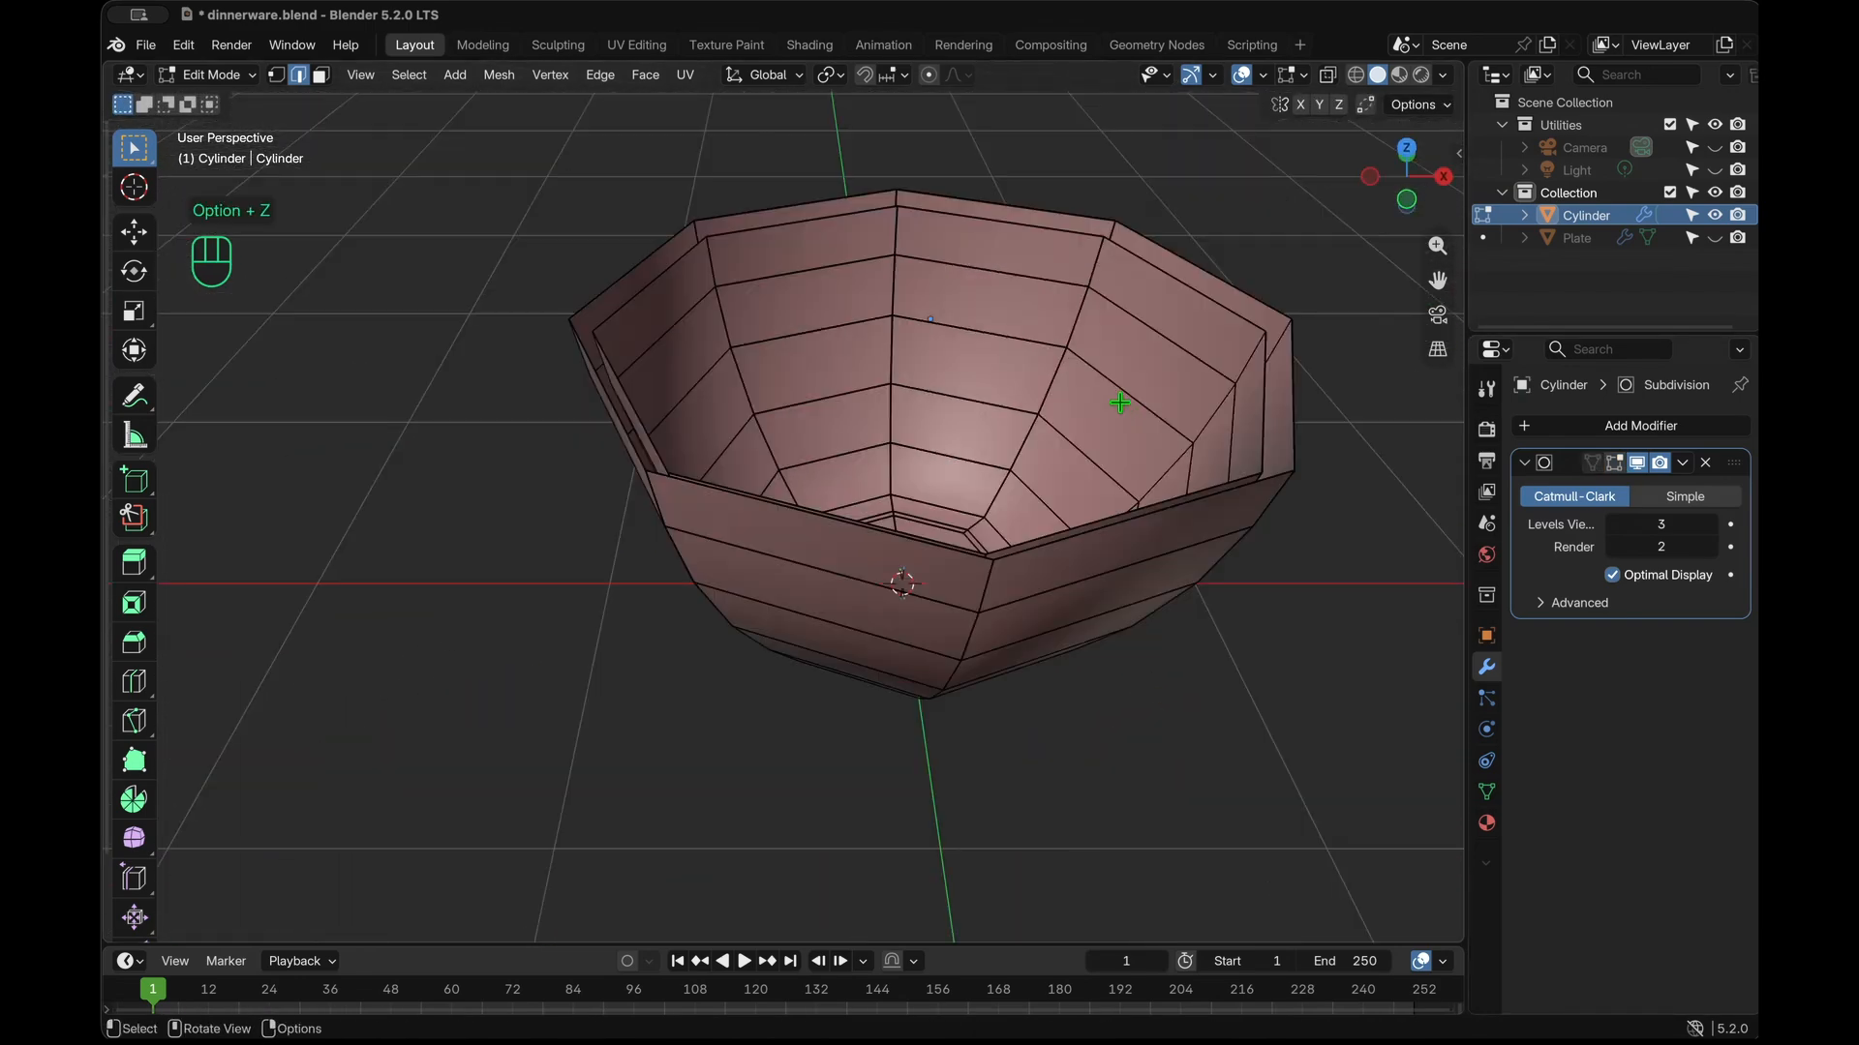
Select the whole inner shell and move it up 0.04 m along Z in front view, using X-ray display temporarily.
key(l)
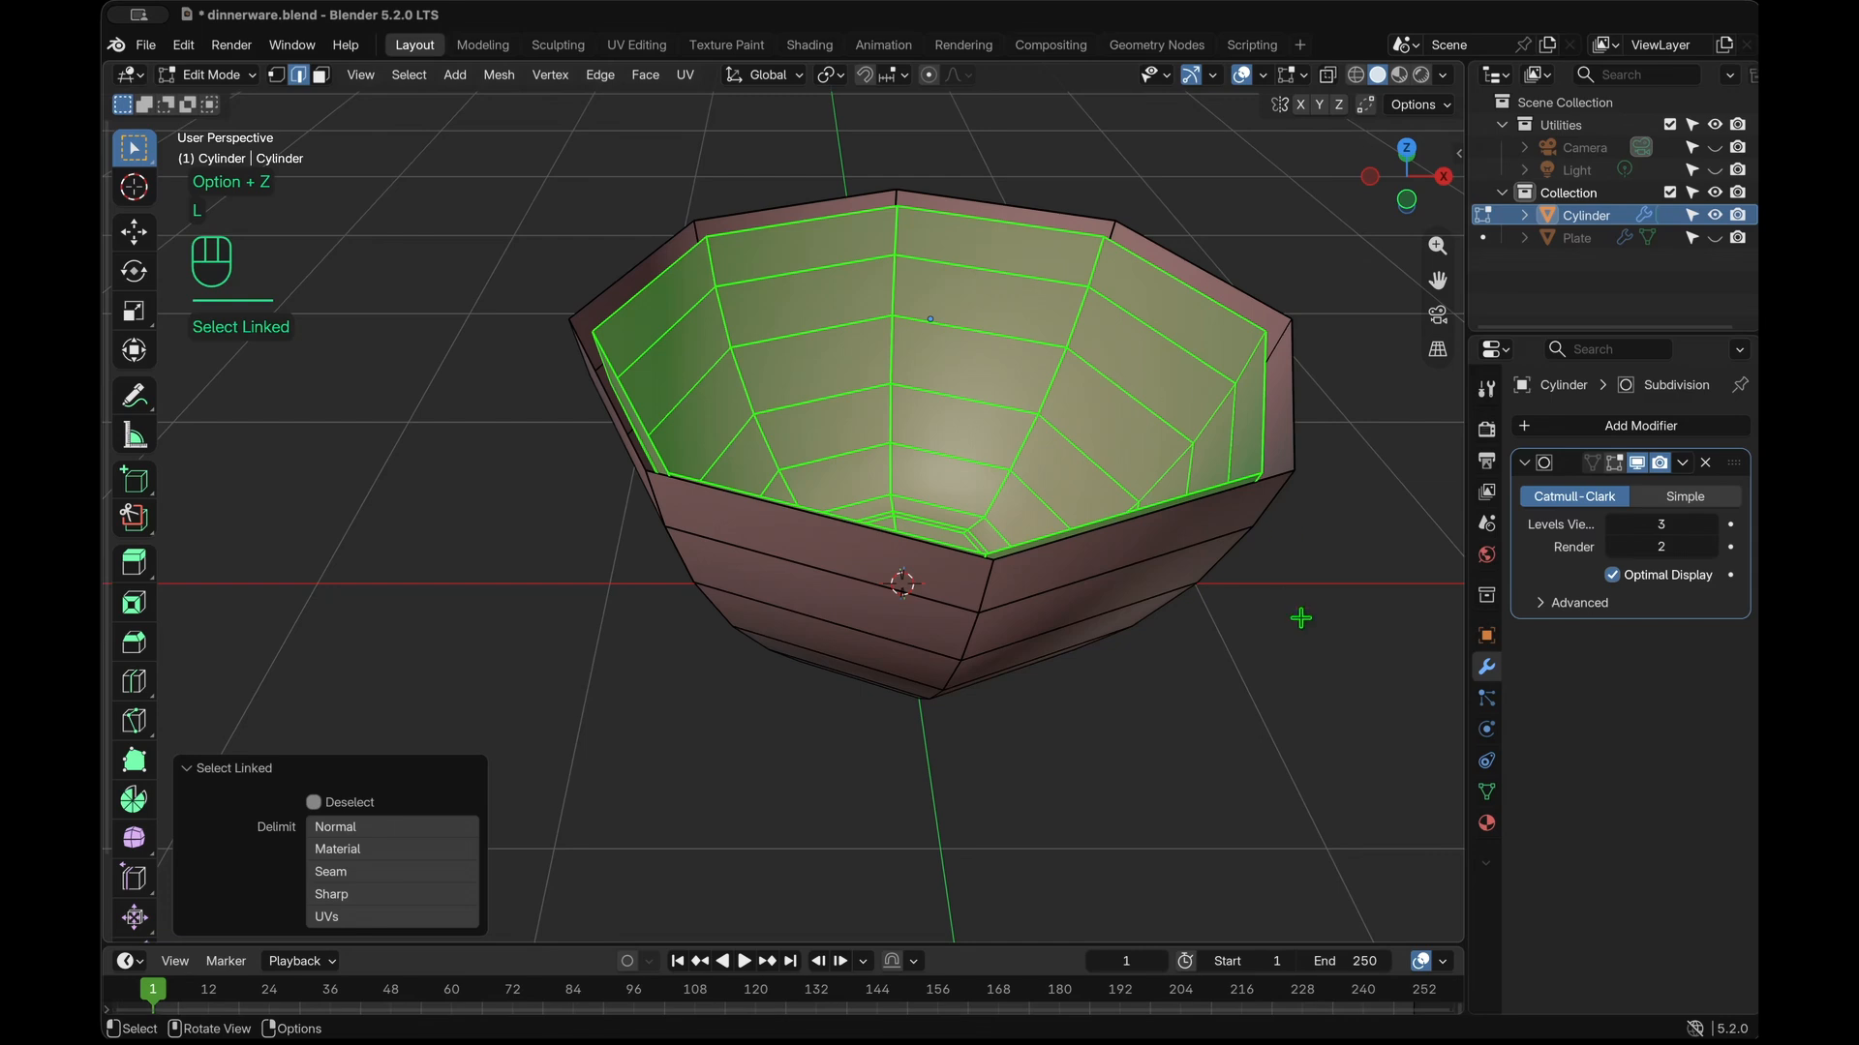
key(KP_1)
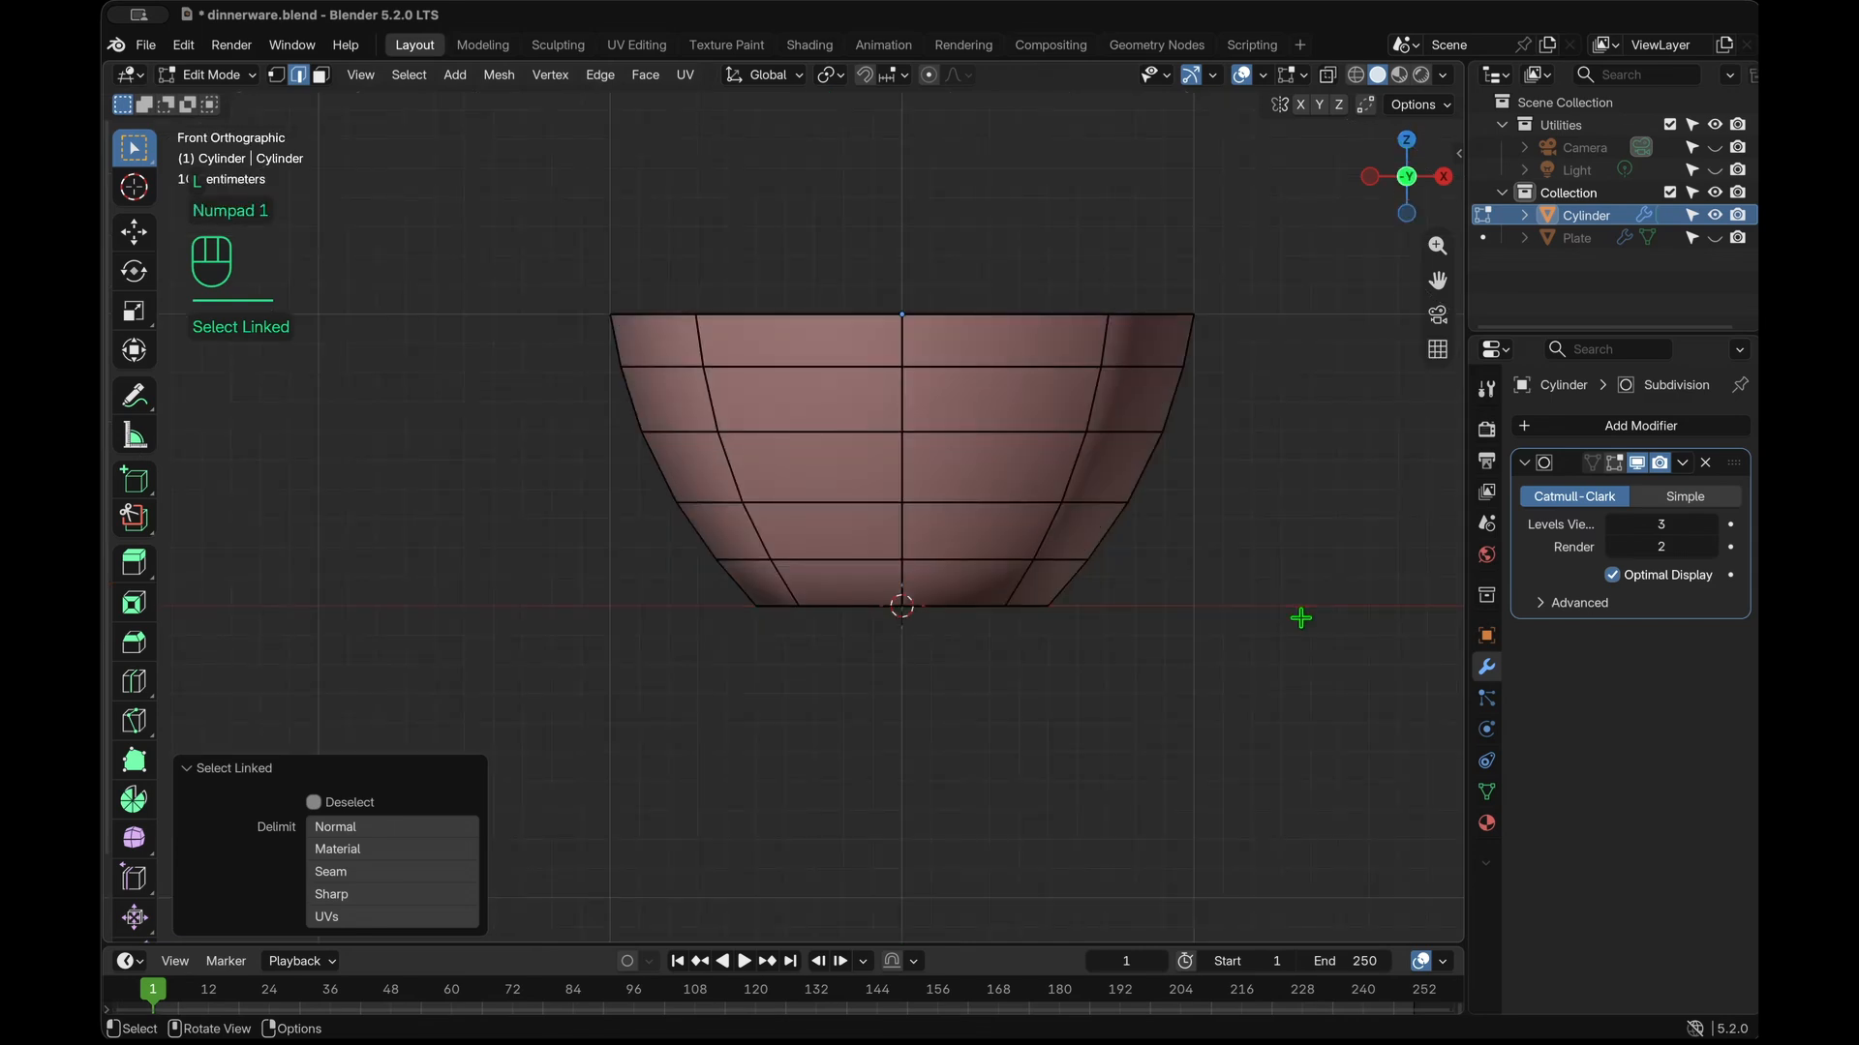
key(alt+z)
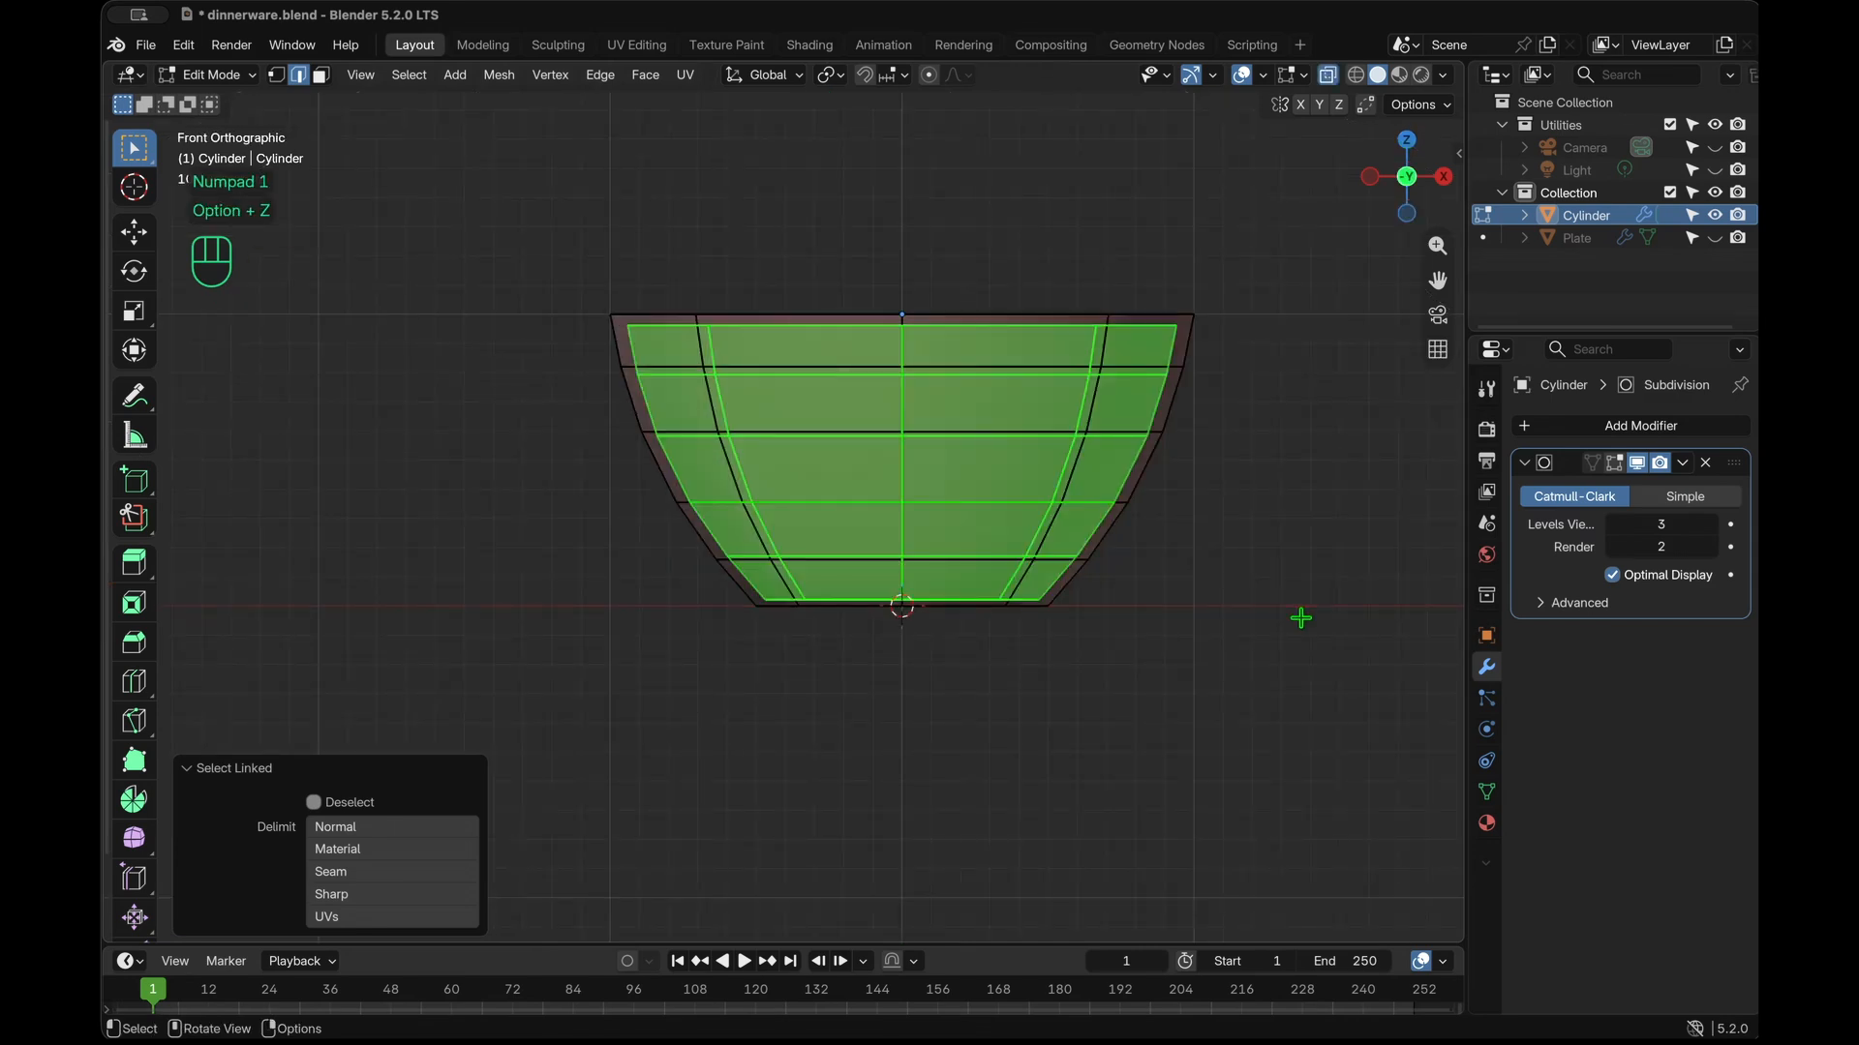
key(g)
key(z)
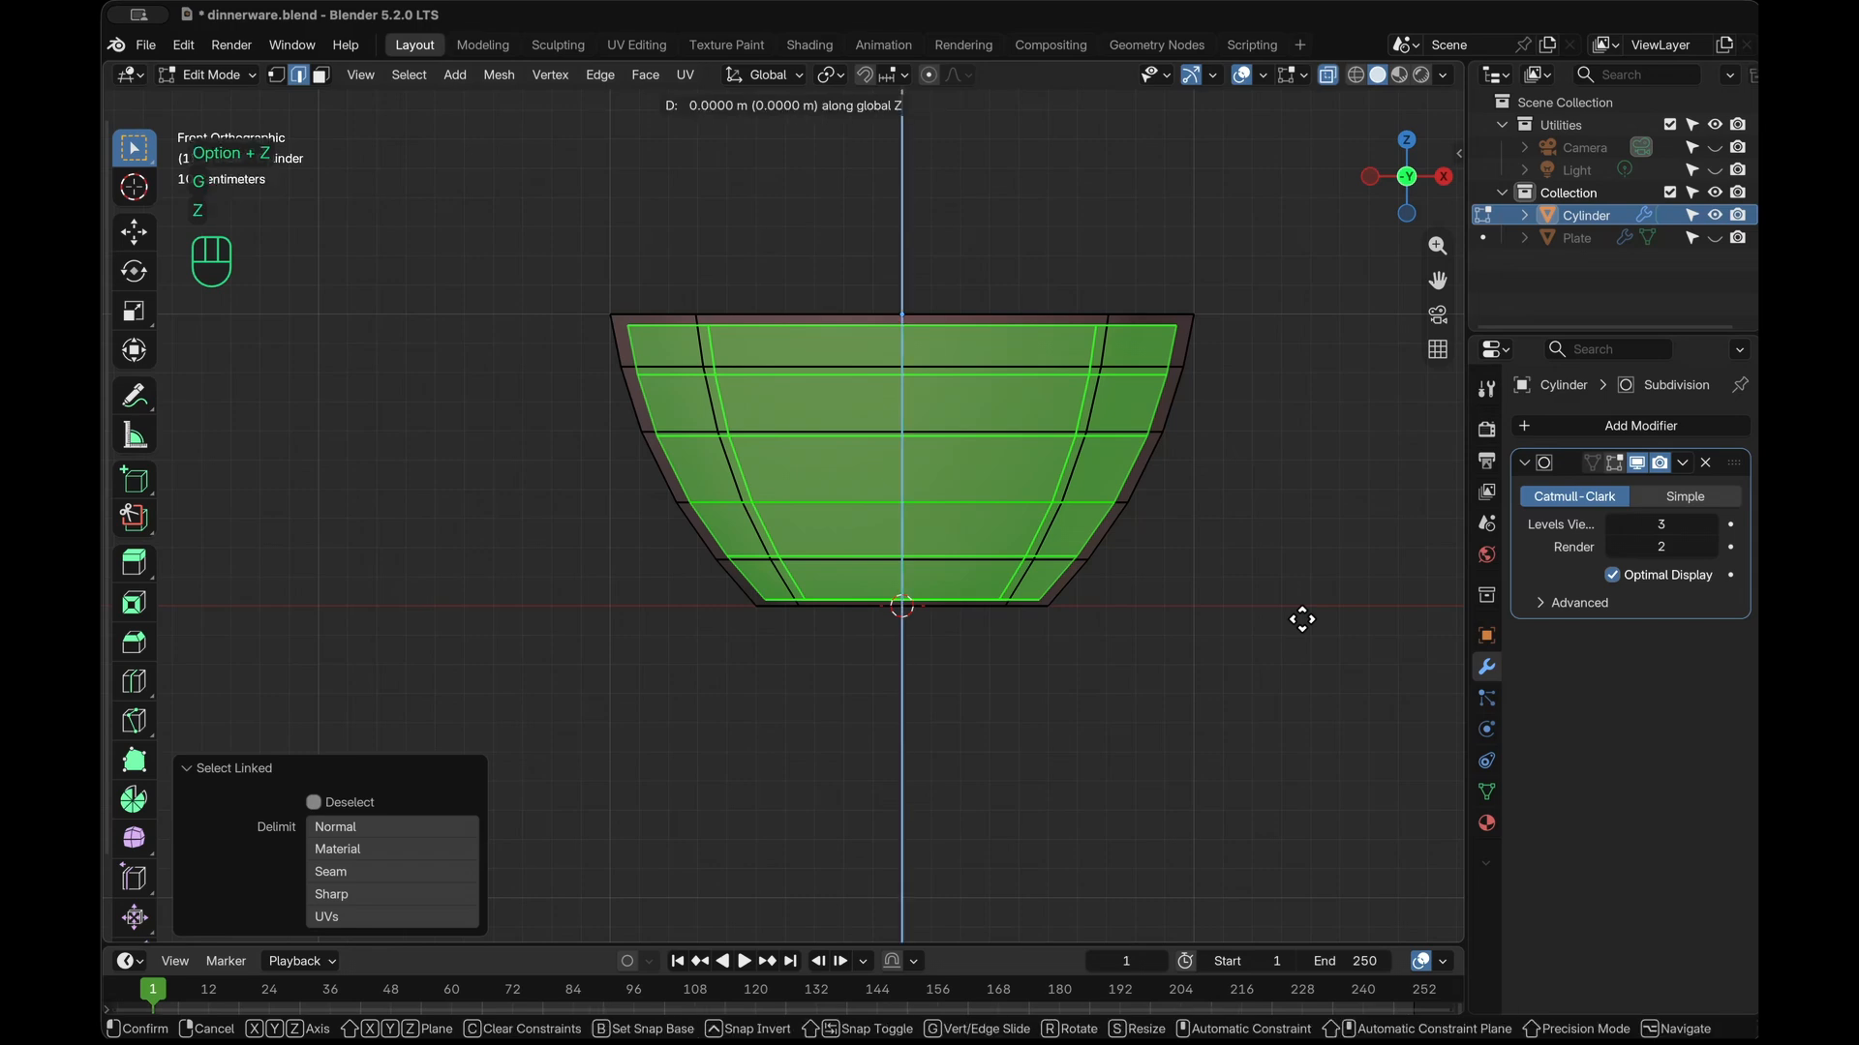
key(ctrl)
key(shift)
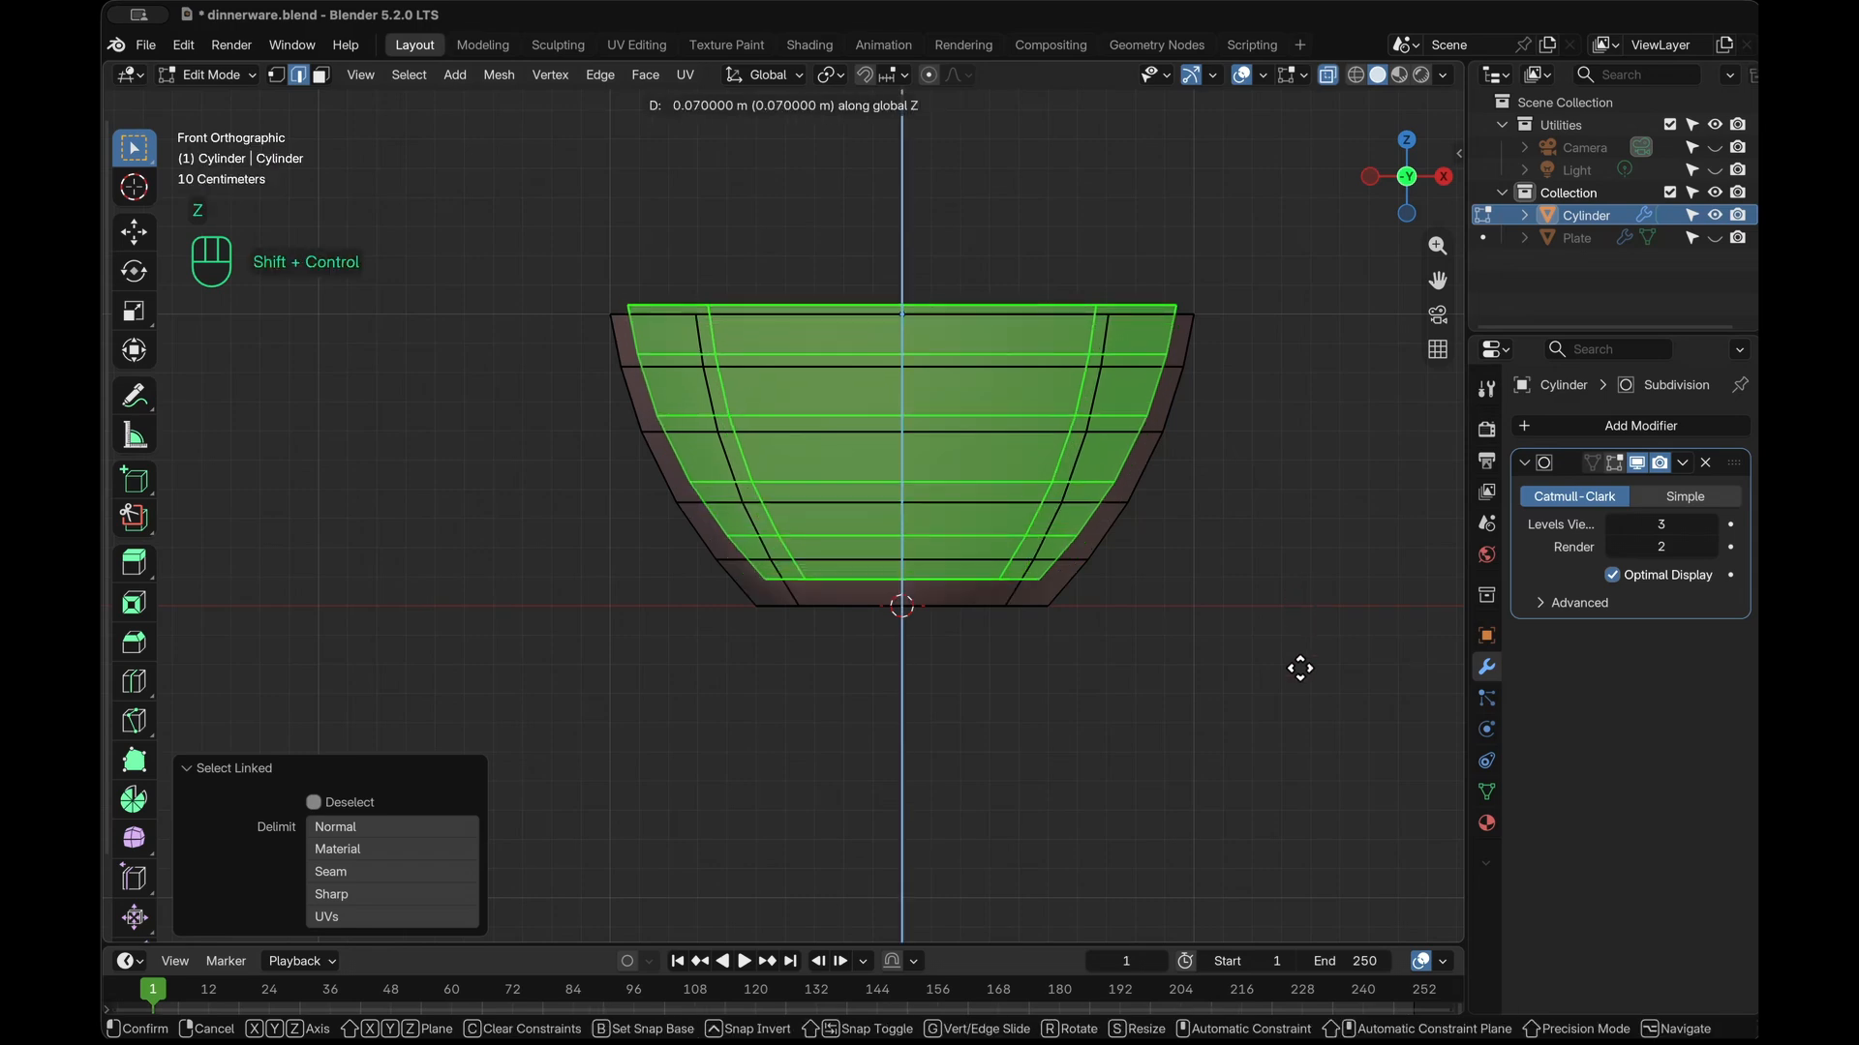
ctrl+shift+click(1265, 758)
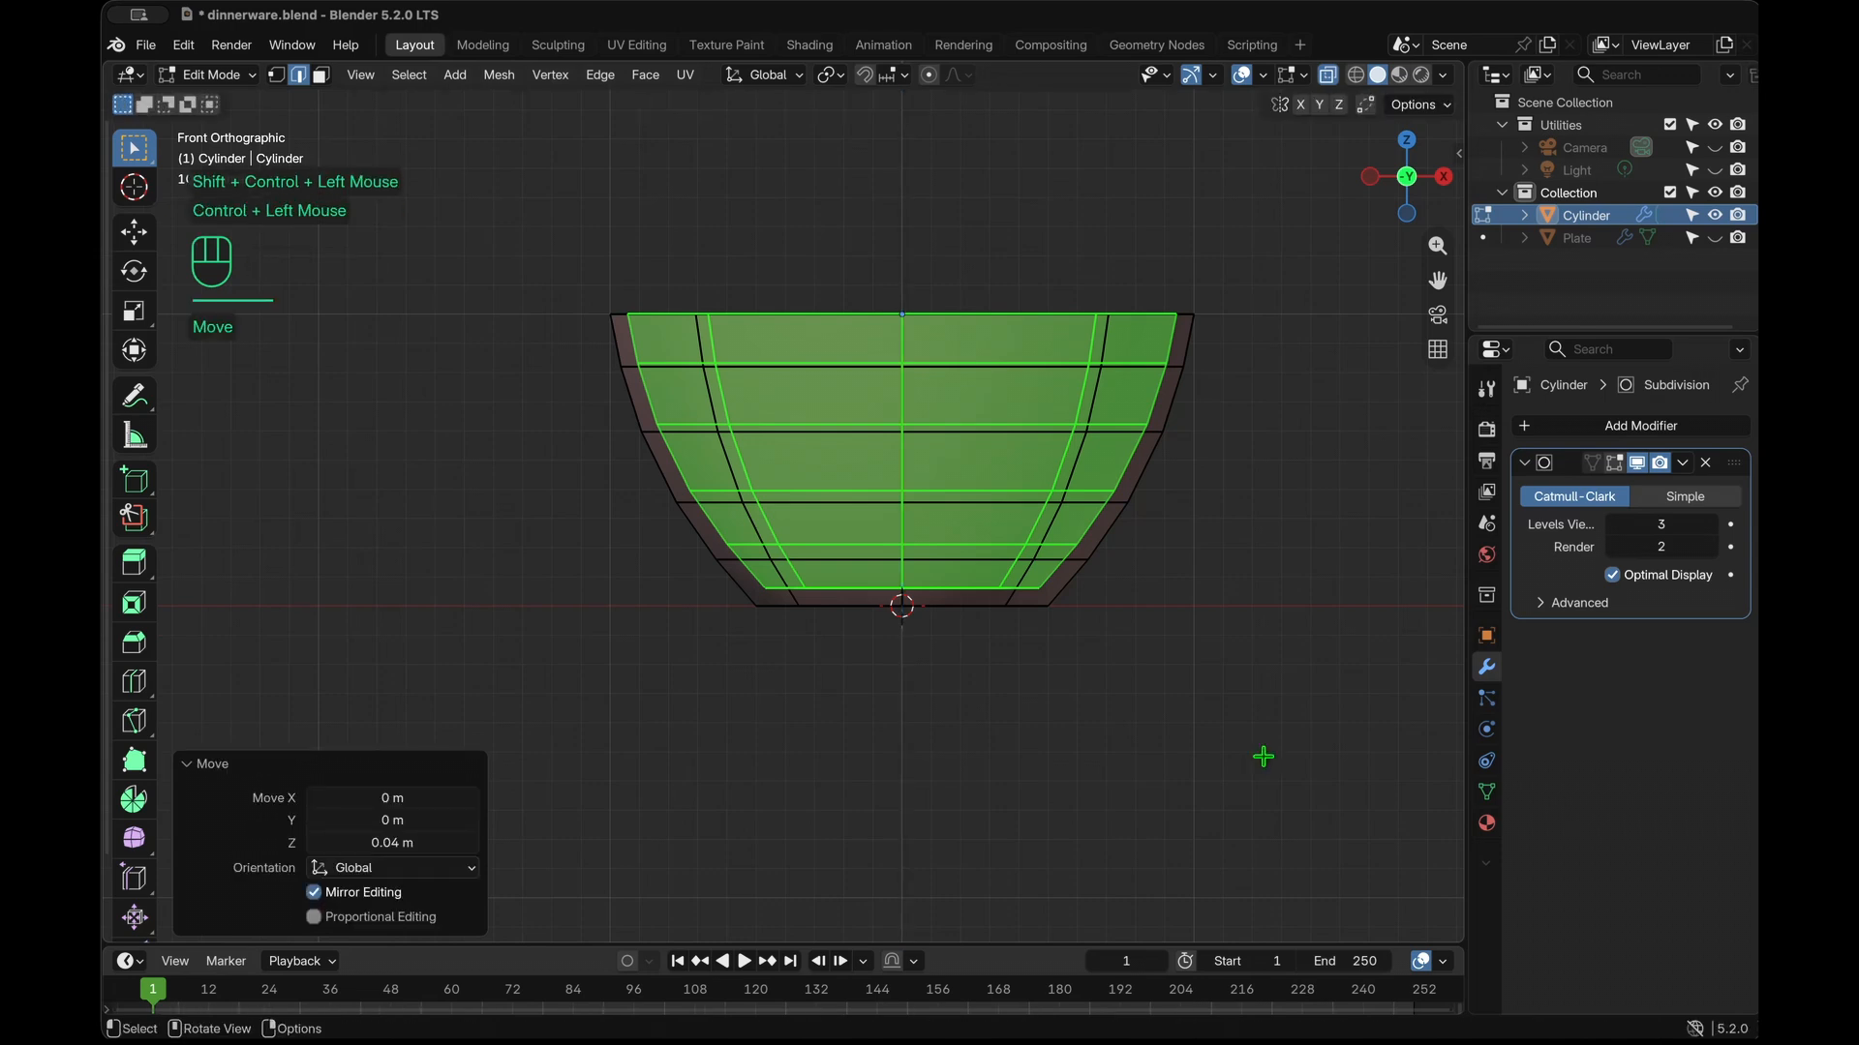
key(alt+z)
Enable the Face Orientation overlay in the viewport.
middle_drag(1262, 755, 1132, 601)
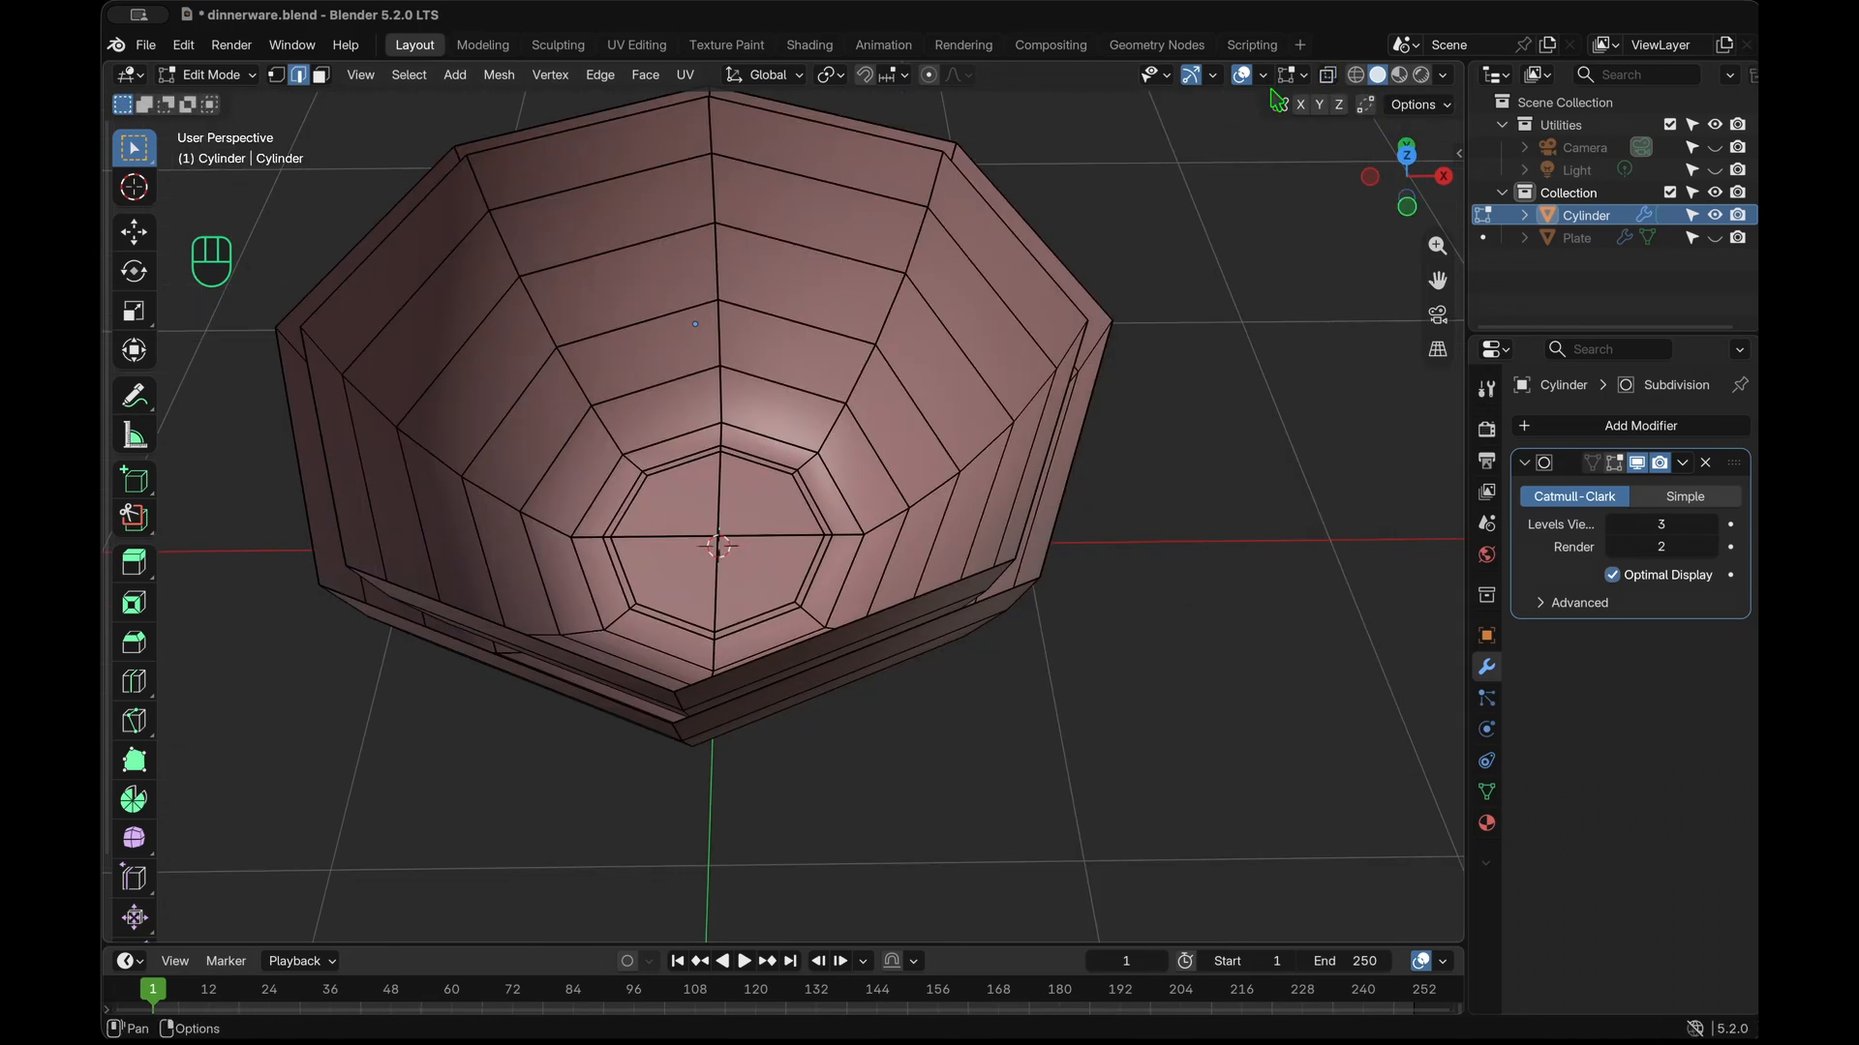
click(1264, 78)
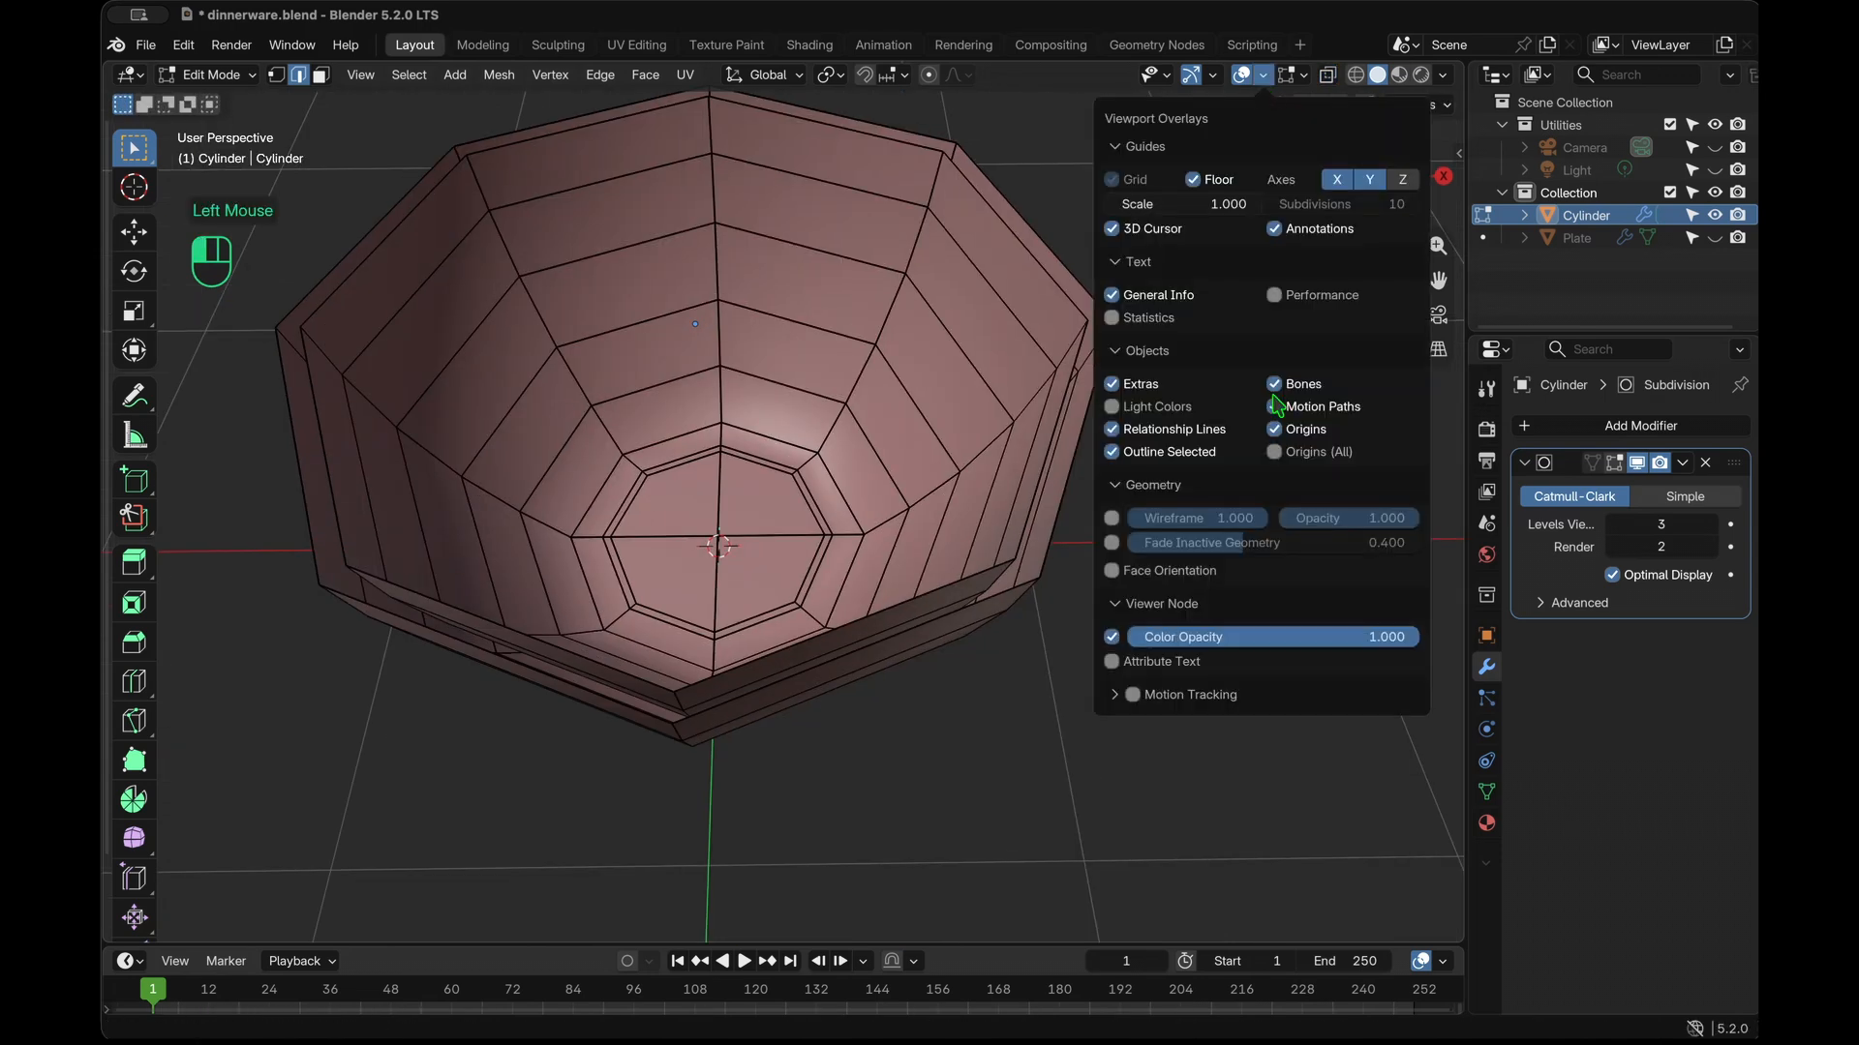
click(1112, 573)
Select the linked inner shell and recalculate its normals with the Inside option enabled, ending with nothing selected.
key(l)
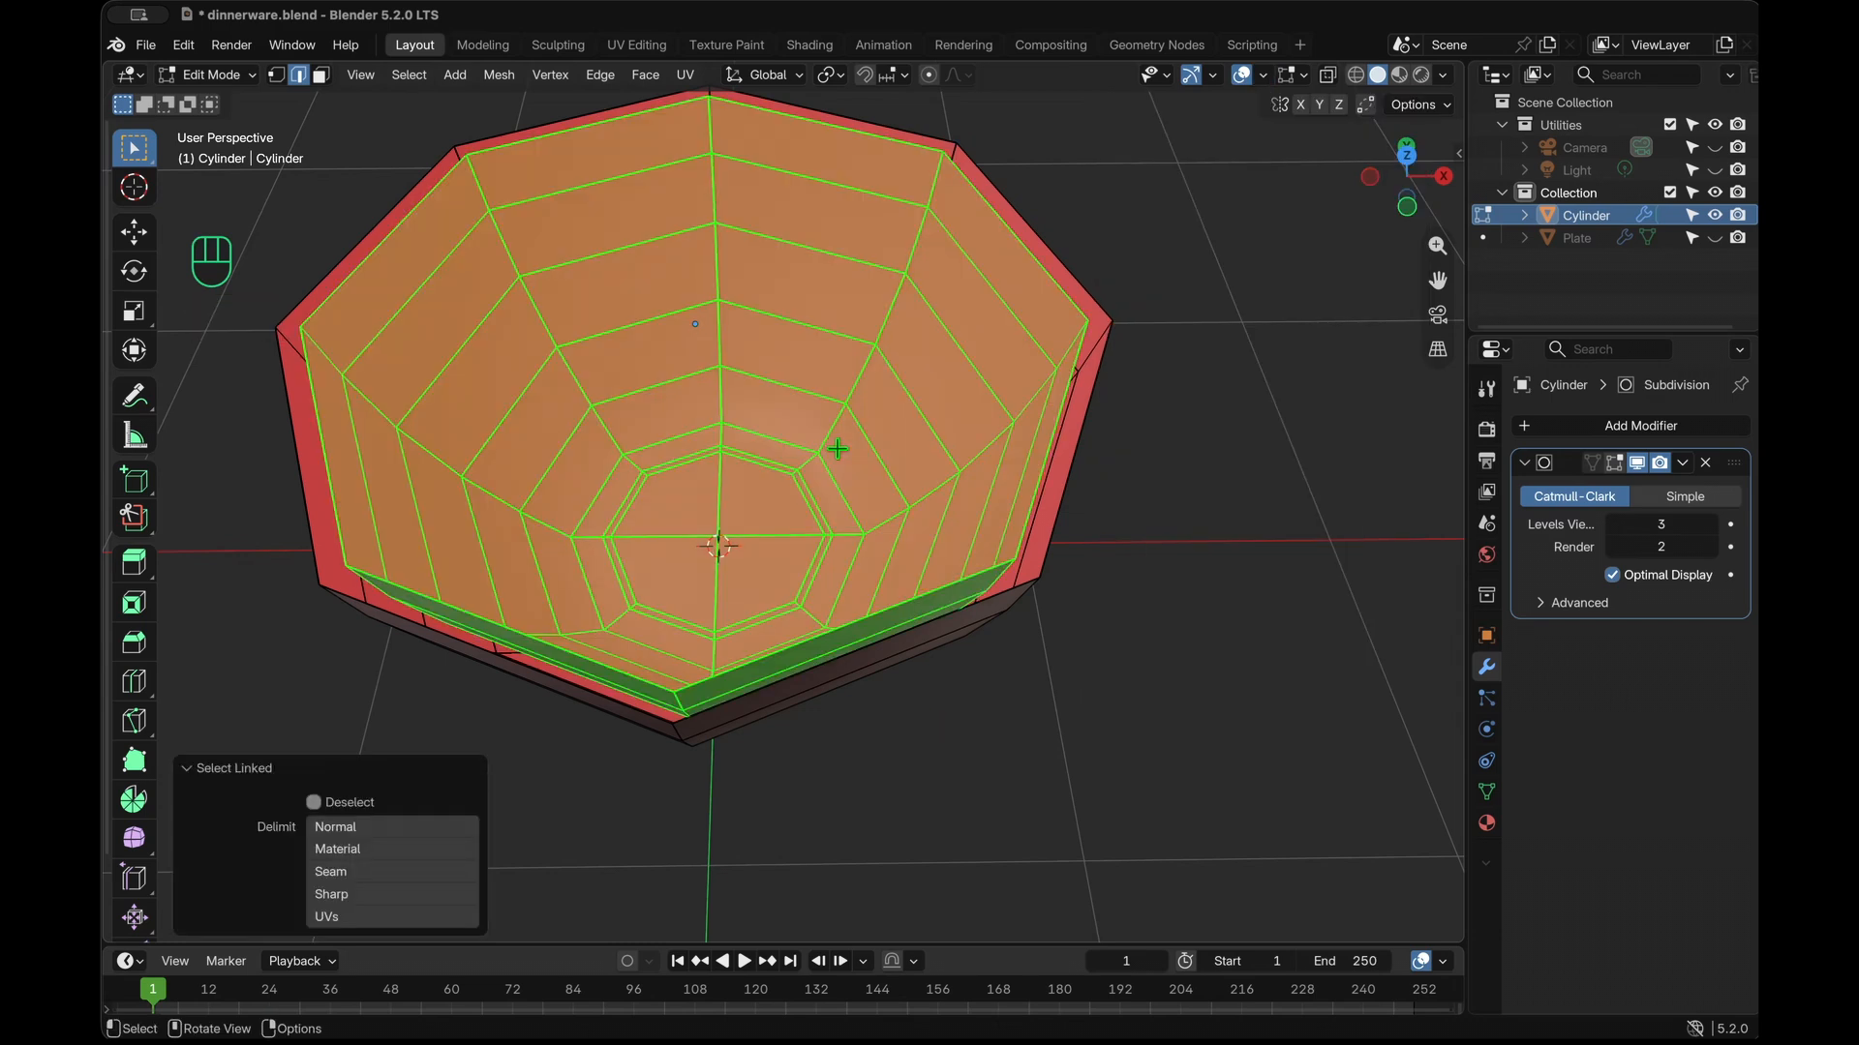
key(shift+n)
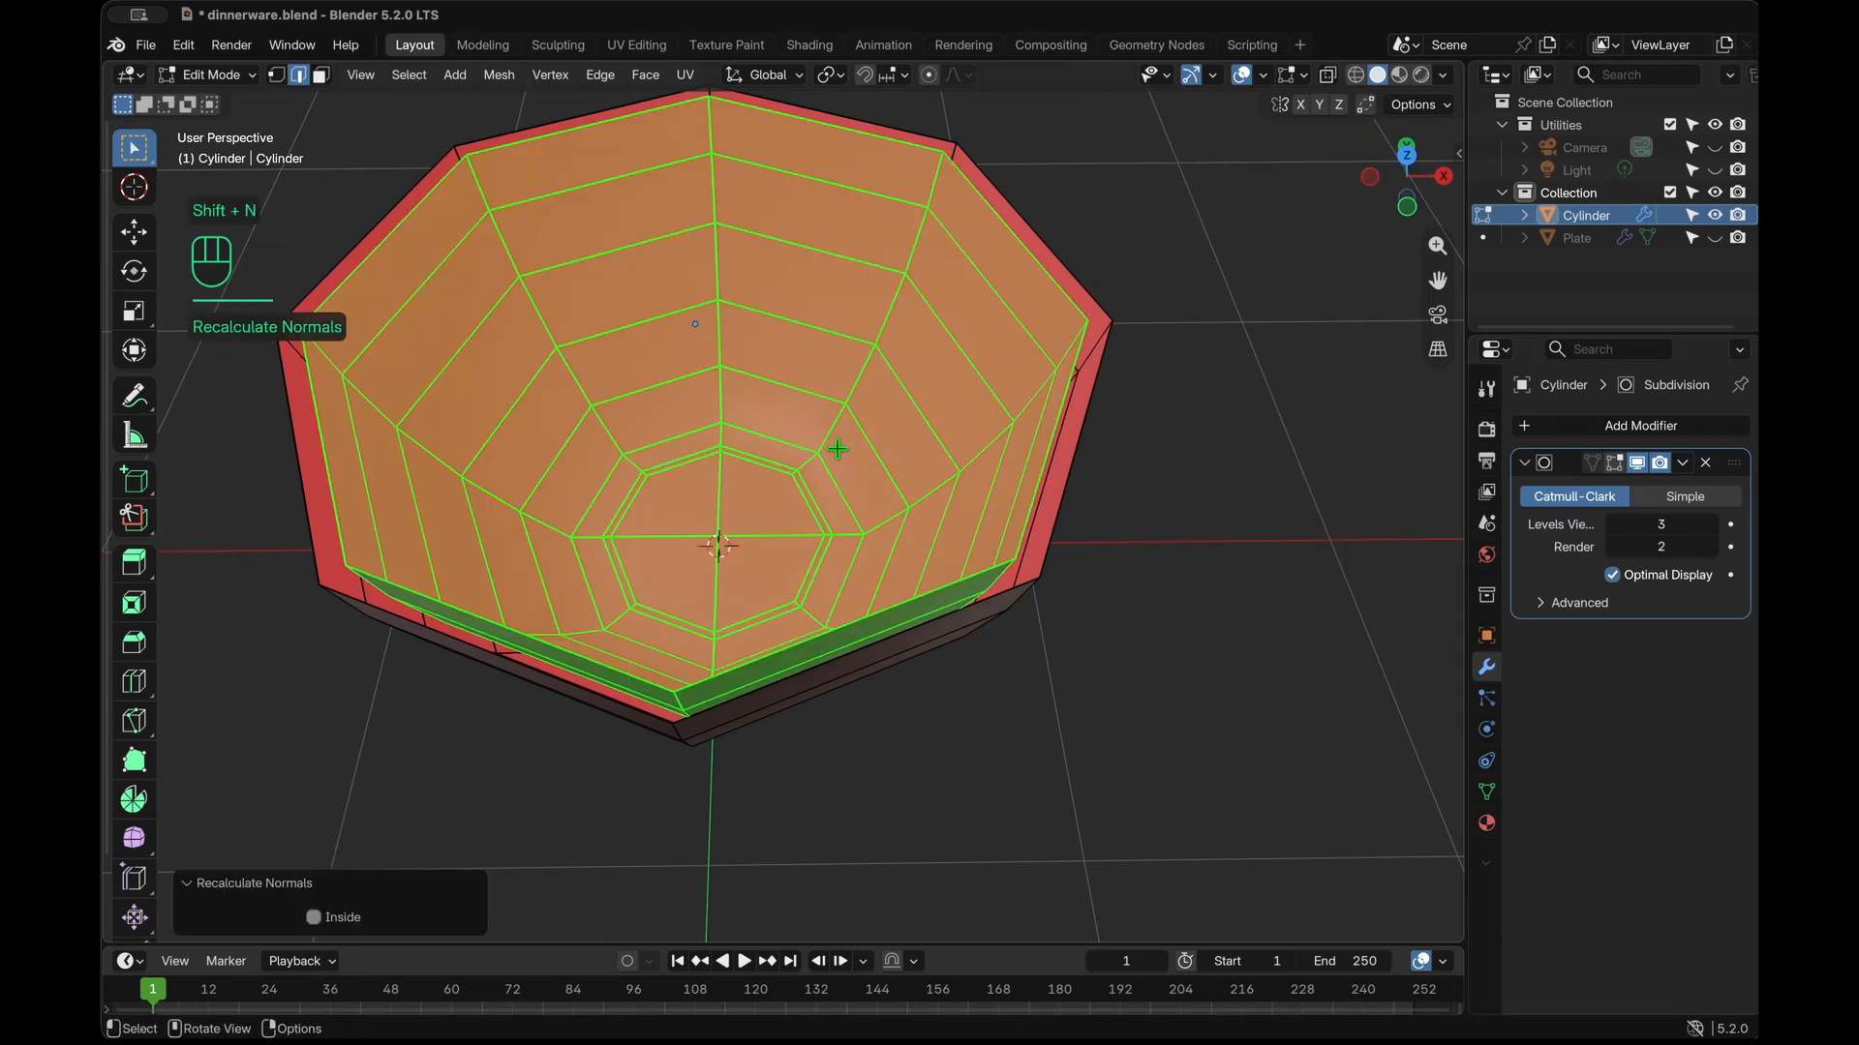
click(331, 922)
click(1237, 789)
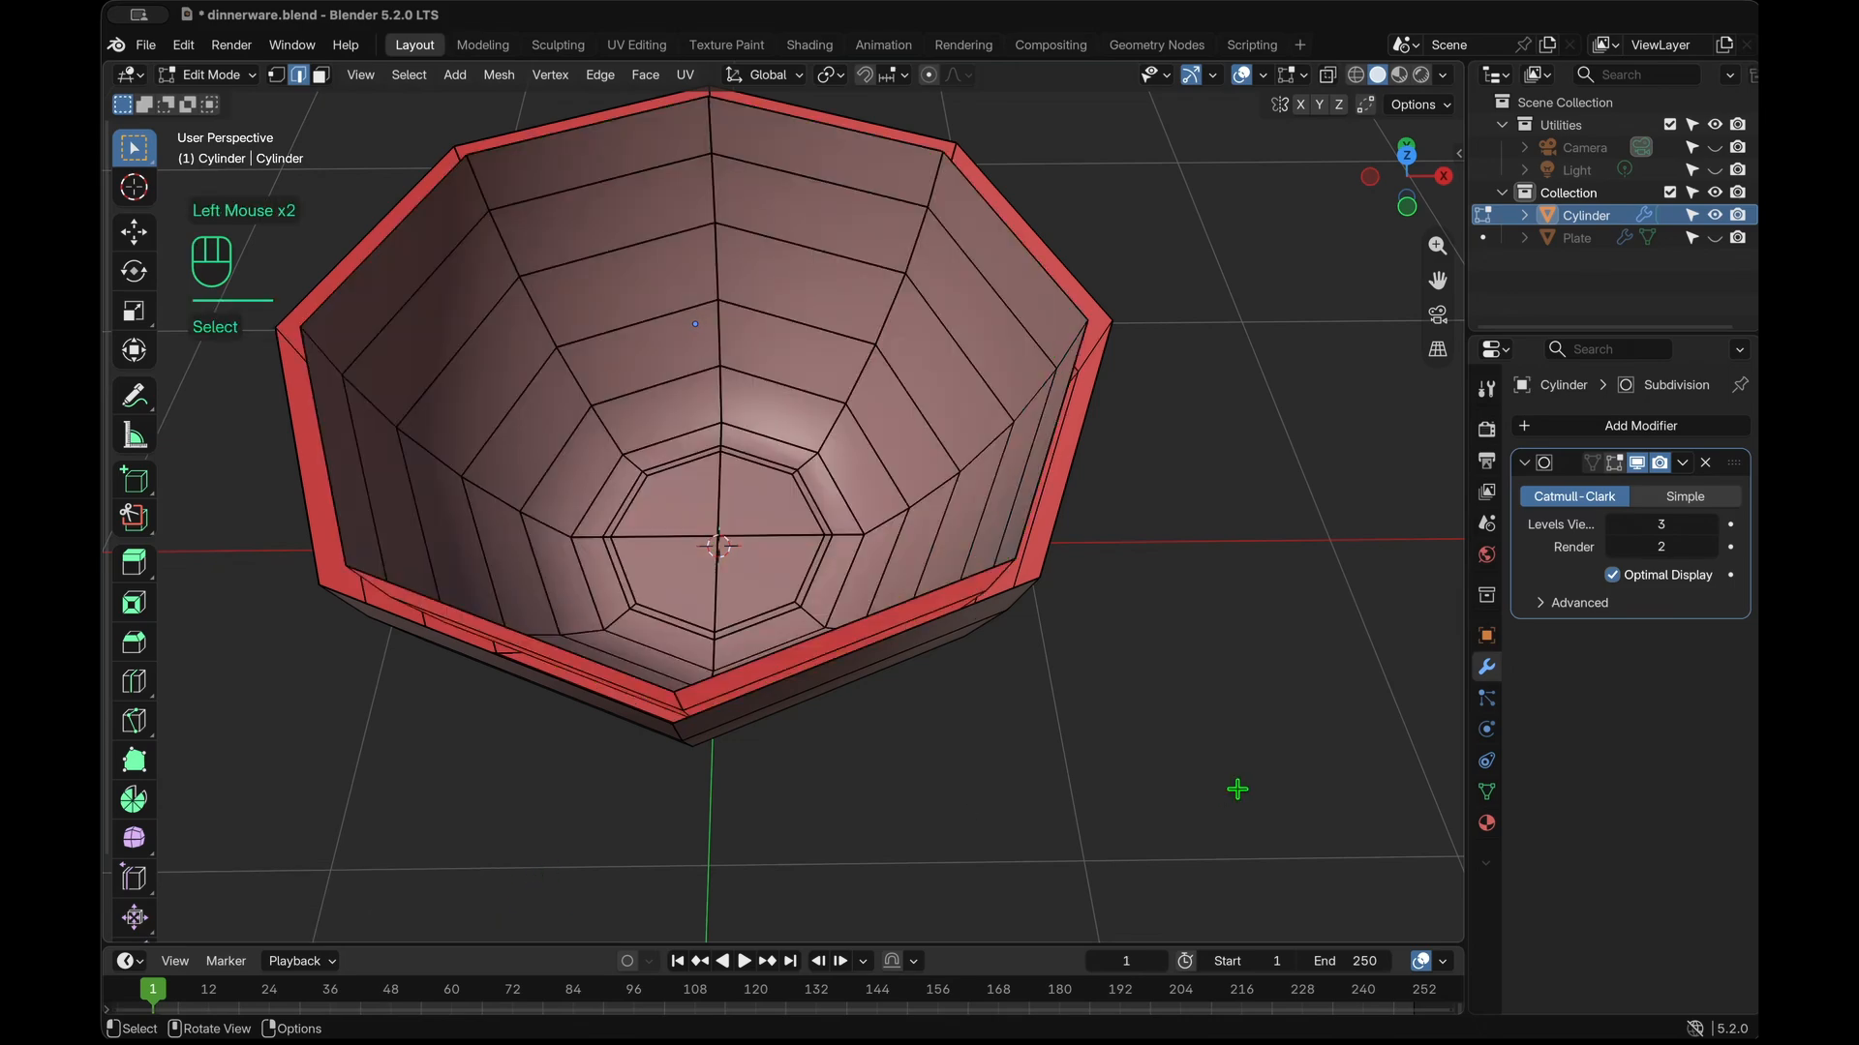
Create a face between one pair of facing inner and outer rim edges to start closing the rim.
middle_drag(1237, 790, 1085, 676)
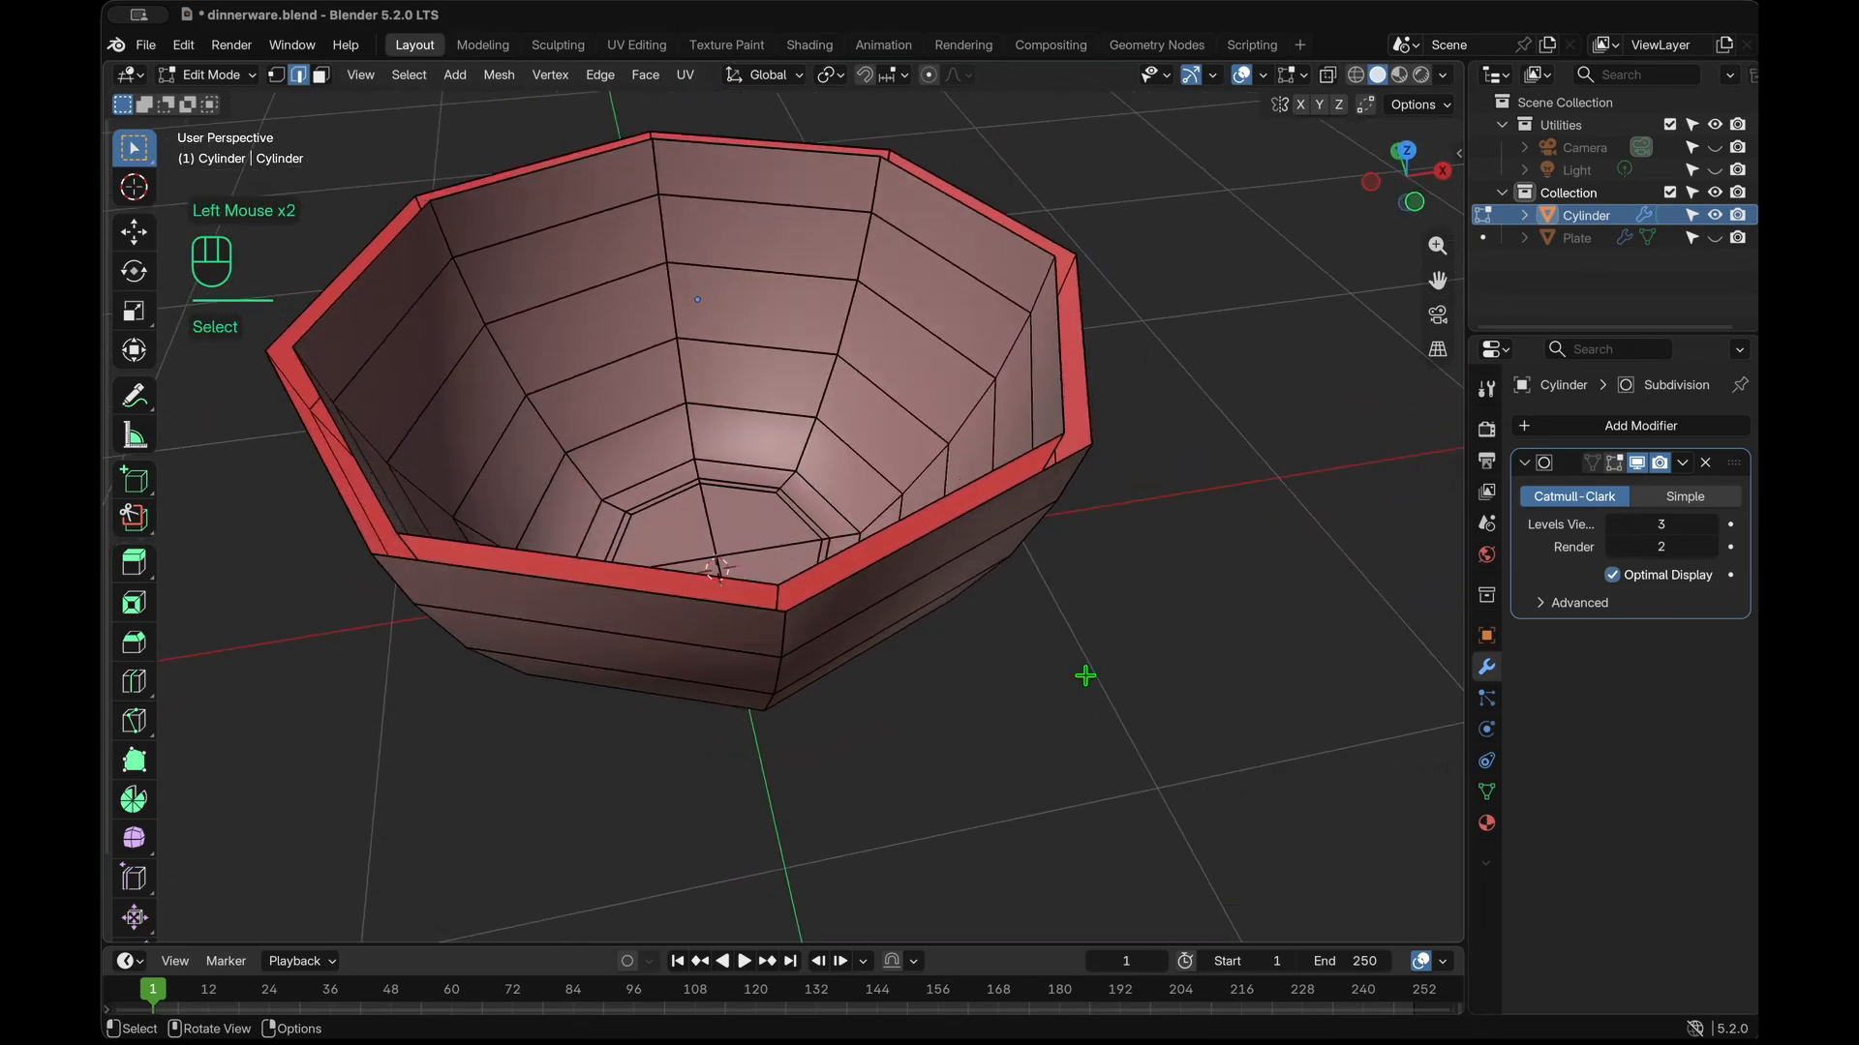
click(895, 524)
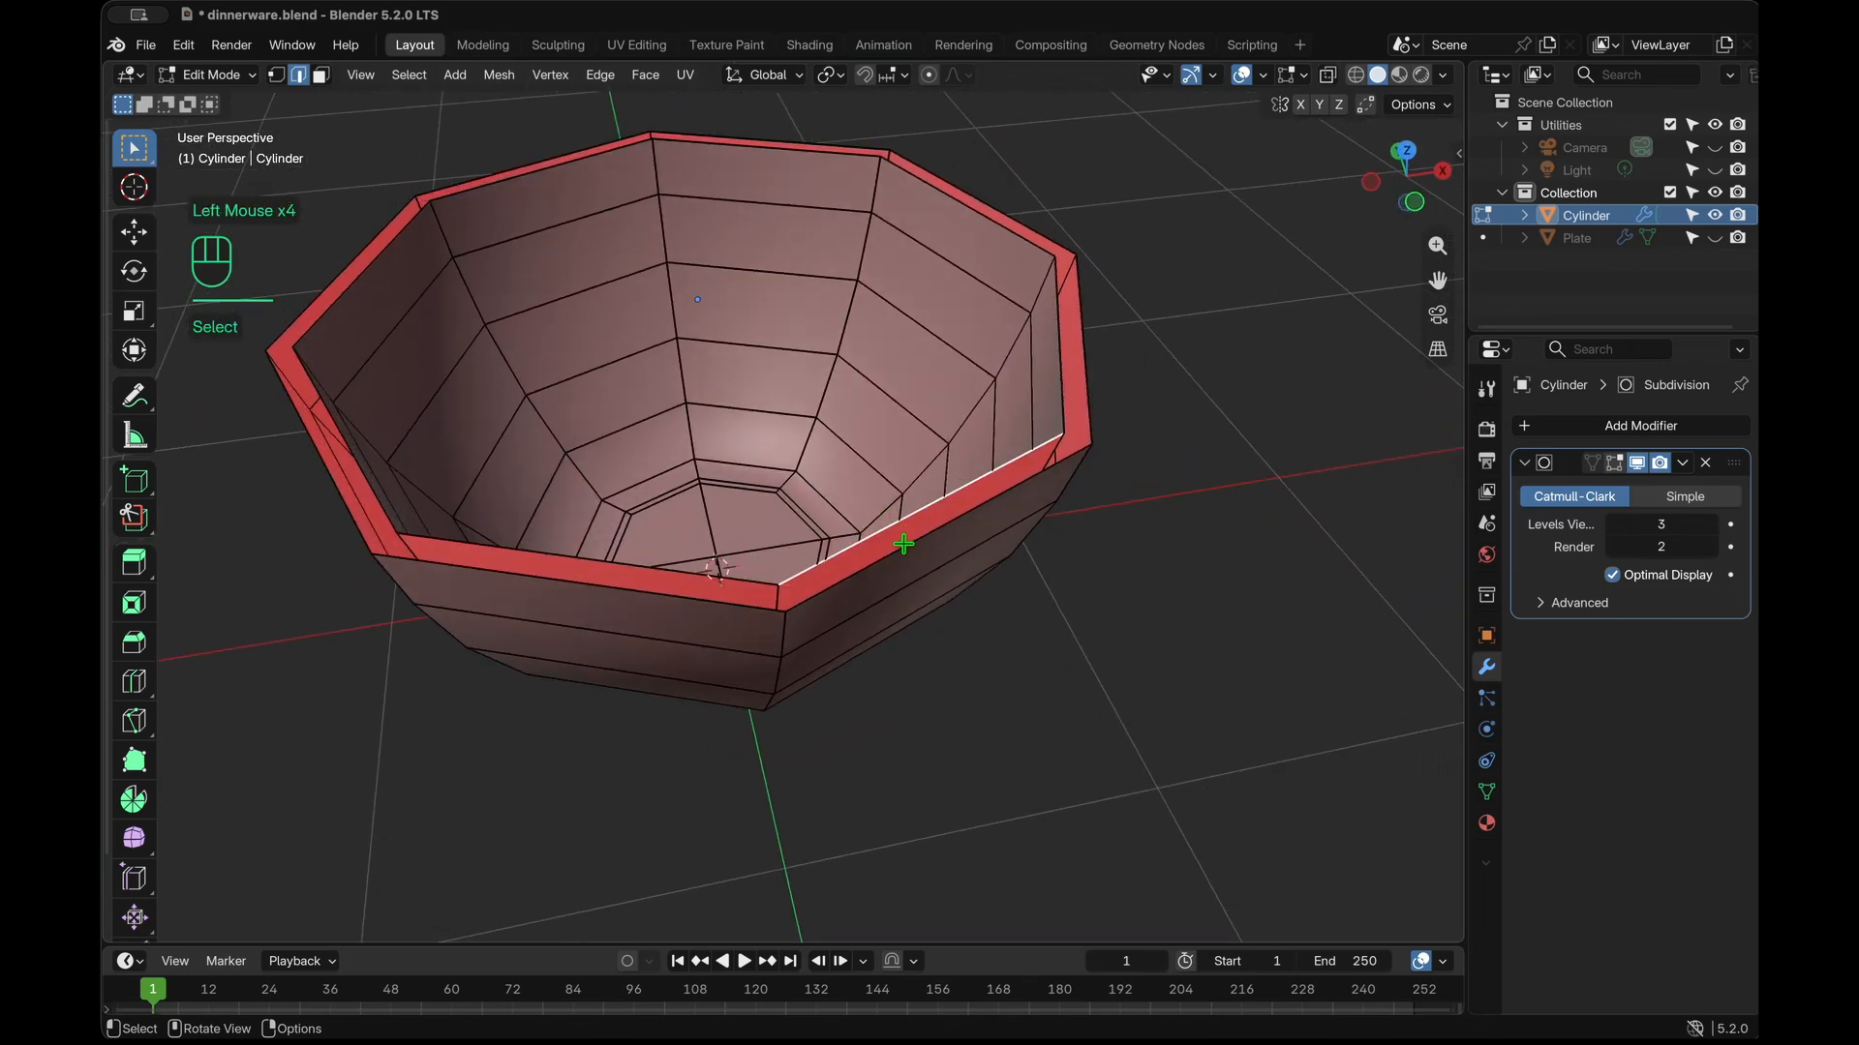
shift+click(903, 544)
key(f)
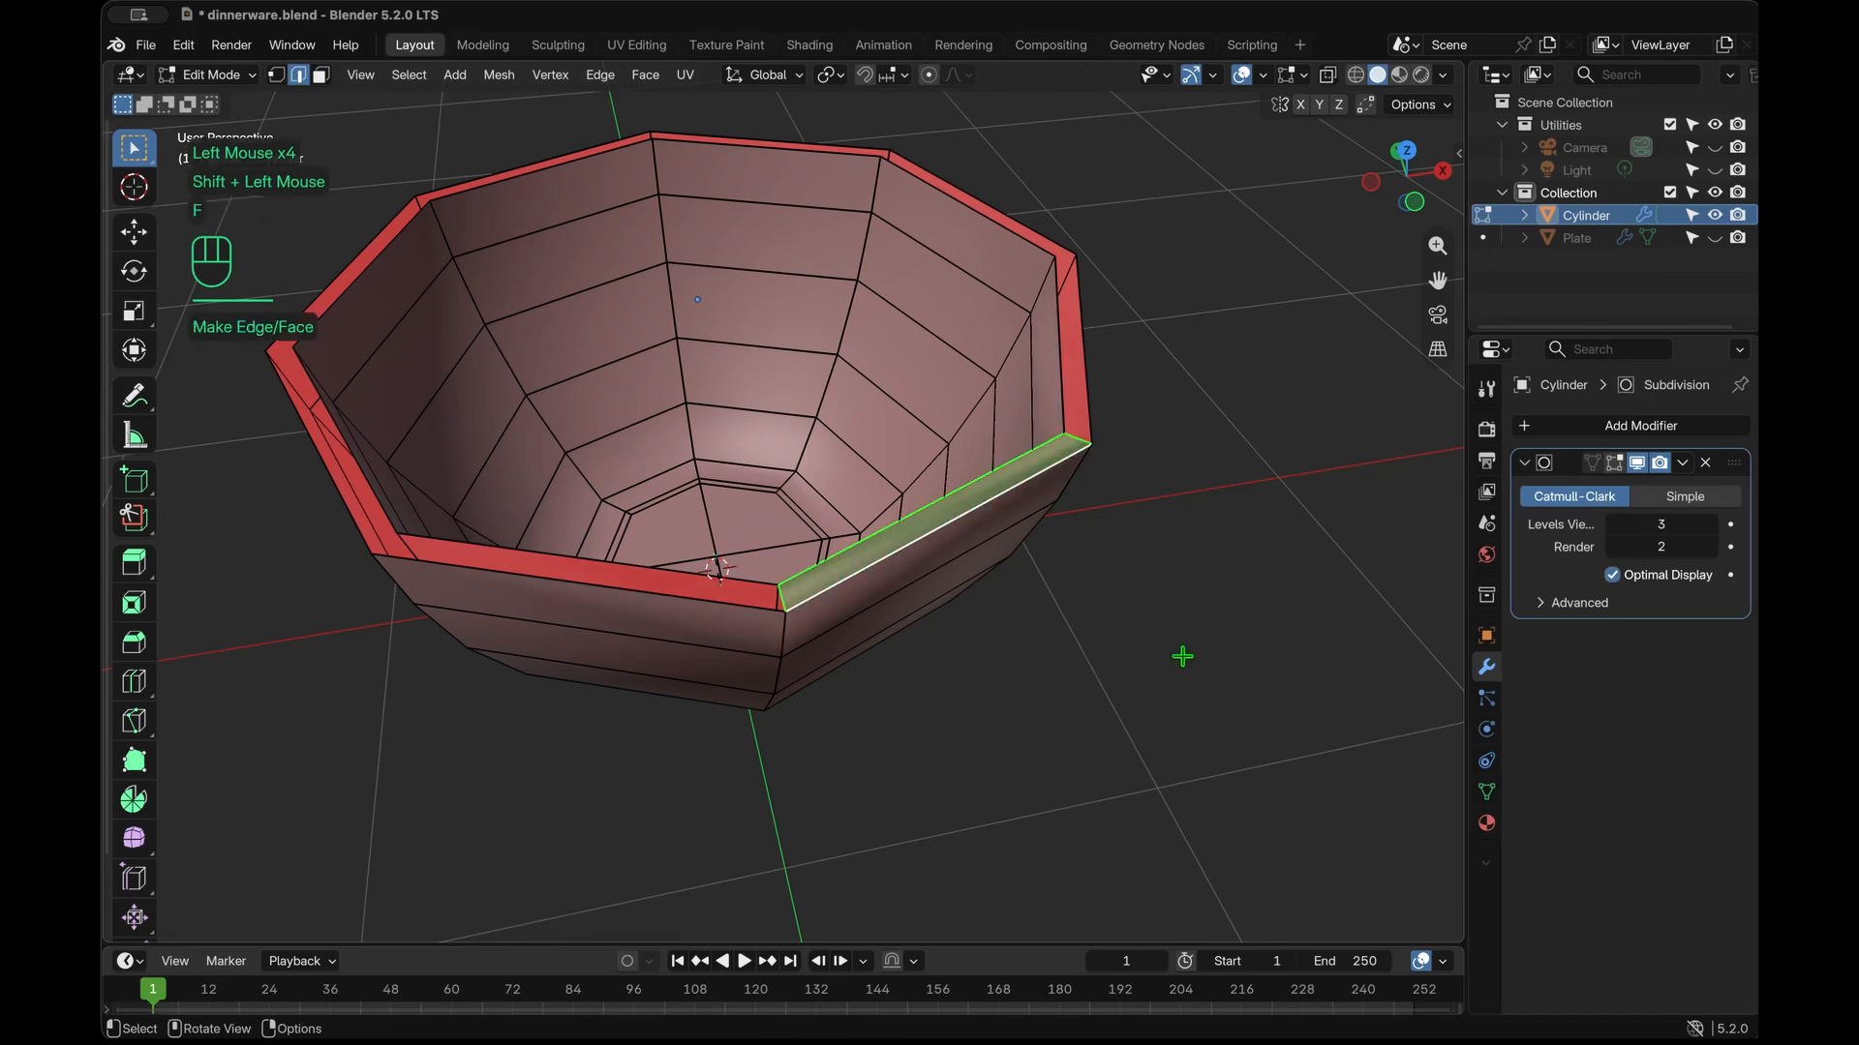
Fill the remaining gaps around the rim with faces, working from the first face's end edge until the ring closes.
click(1073, 442)
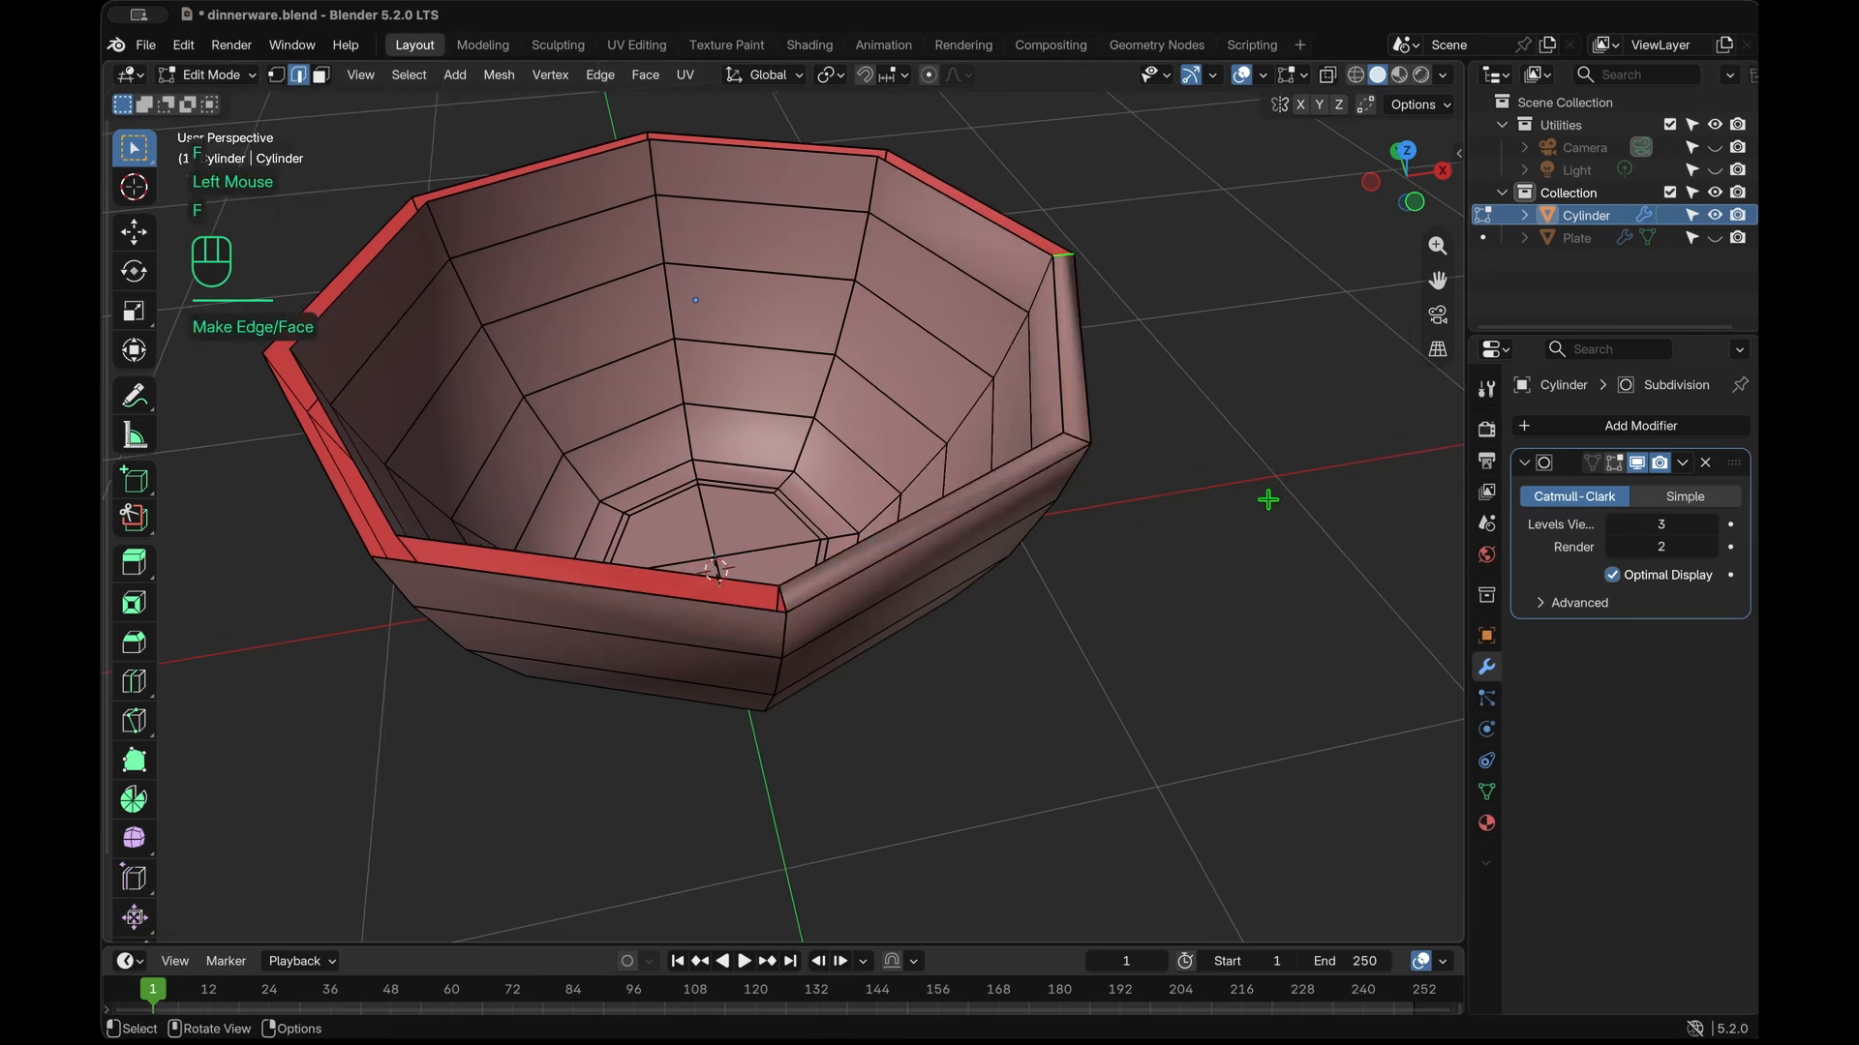
key(f)
key(f)
key(f)
key(f)
key(f)
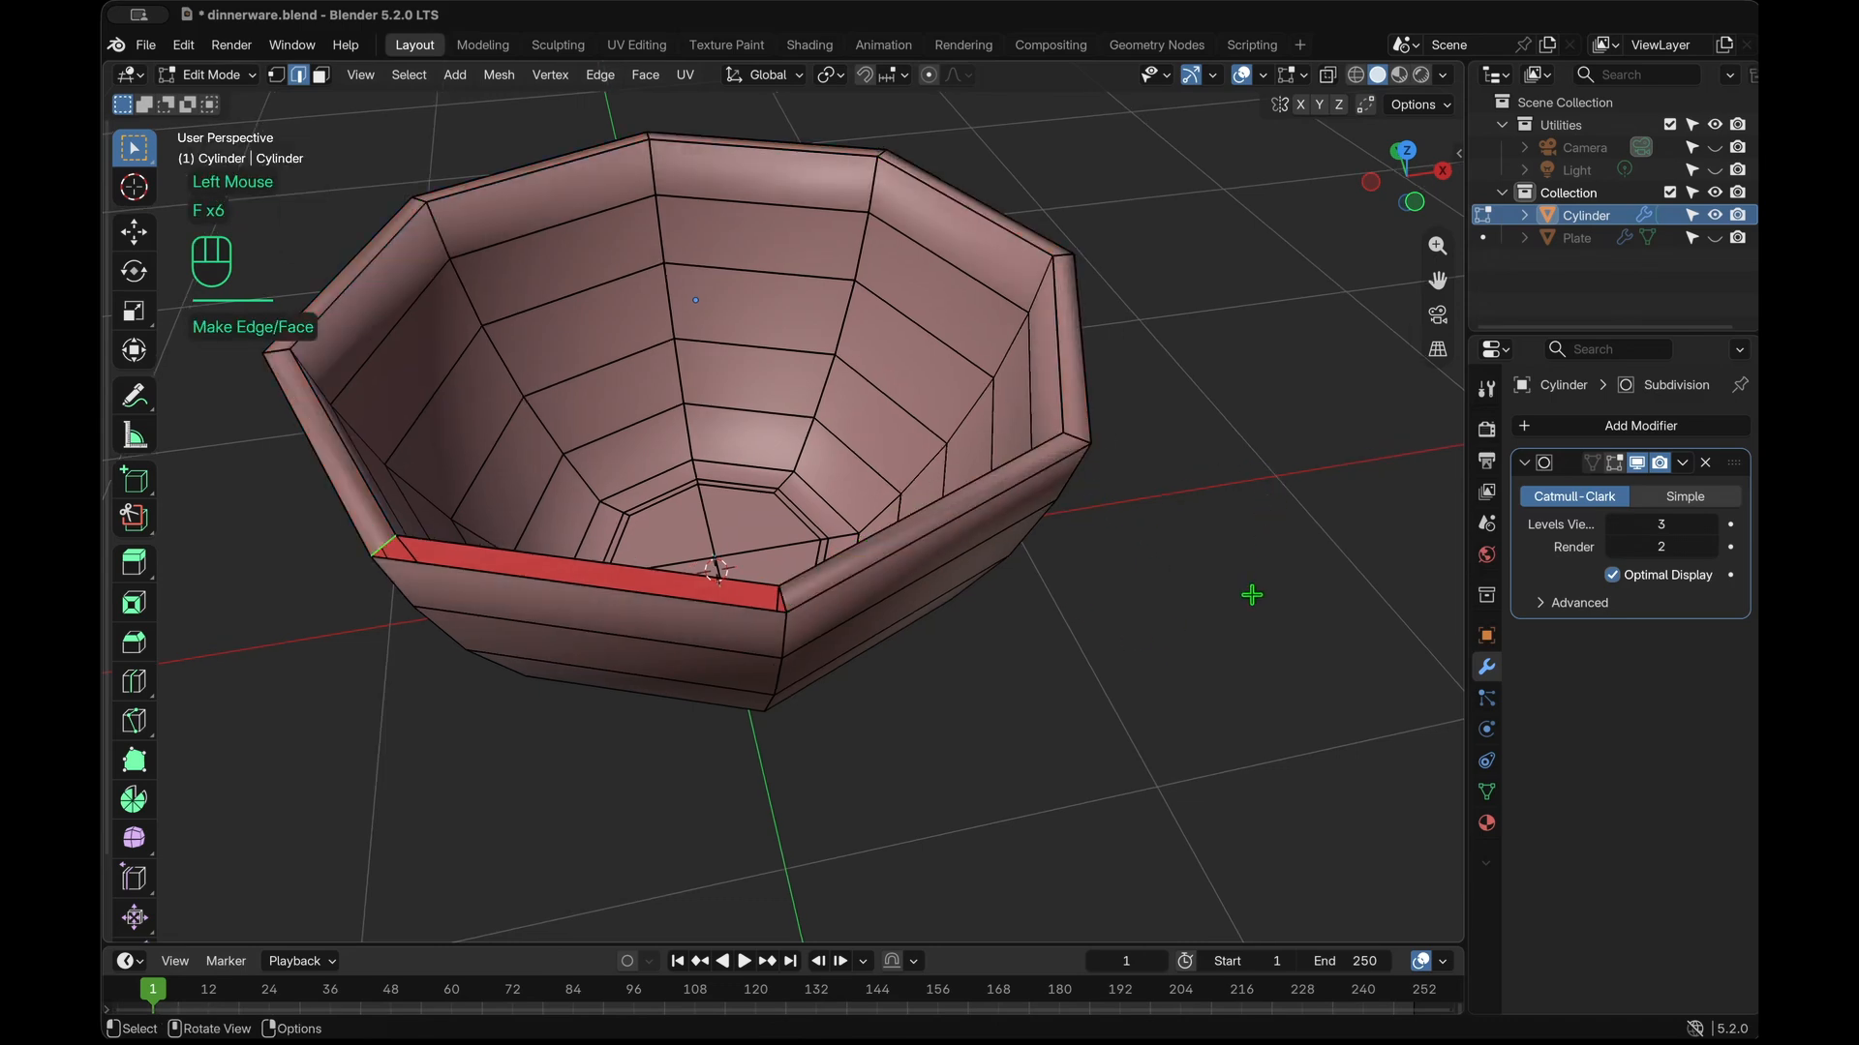
click(1252, 595)
click(376, 542)
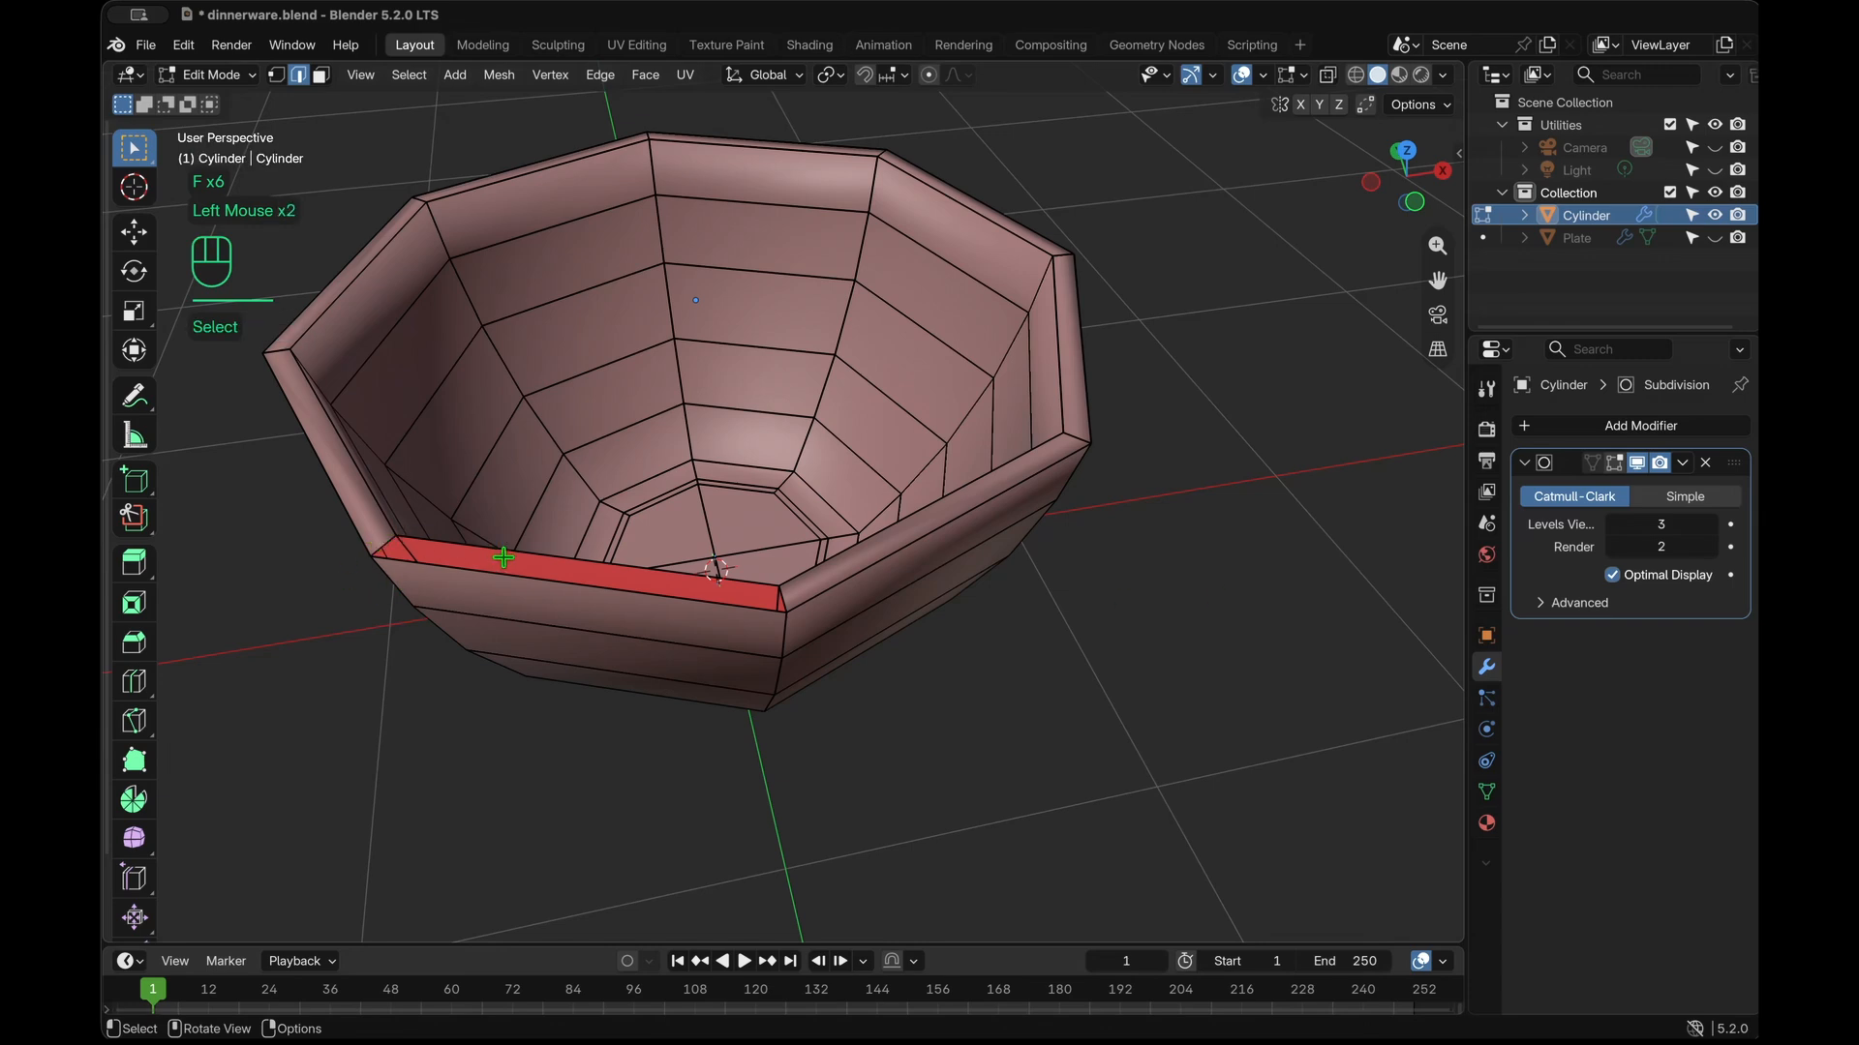
click(388, 542)
key(f)
Add two centred horizontal loop cuts to the uppermost band of the outer wall, and clear the selection.
middle_drag(1010, 691, 1071, 543)
key(super+r)
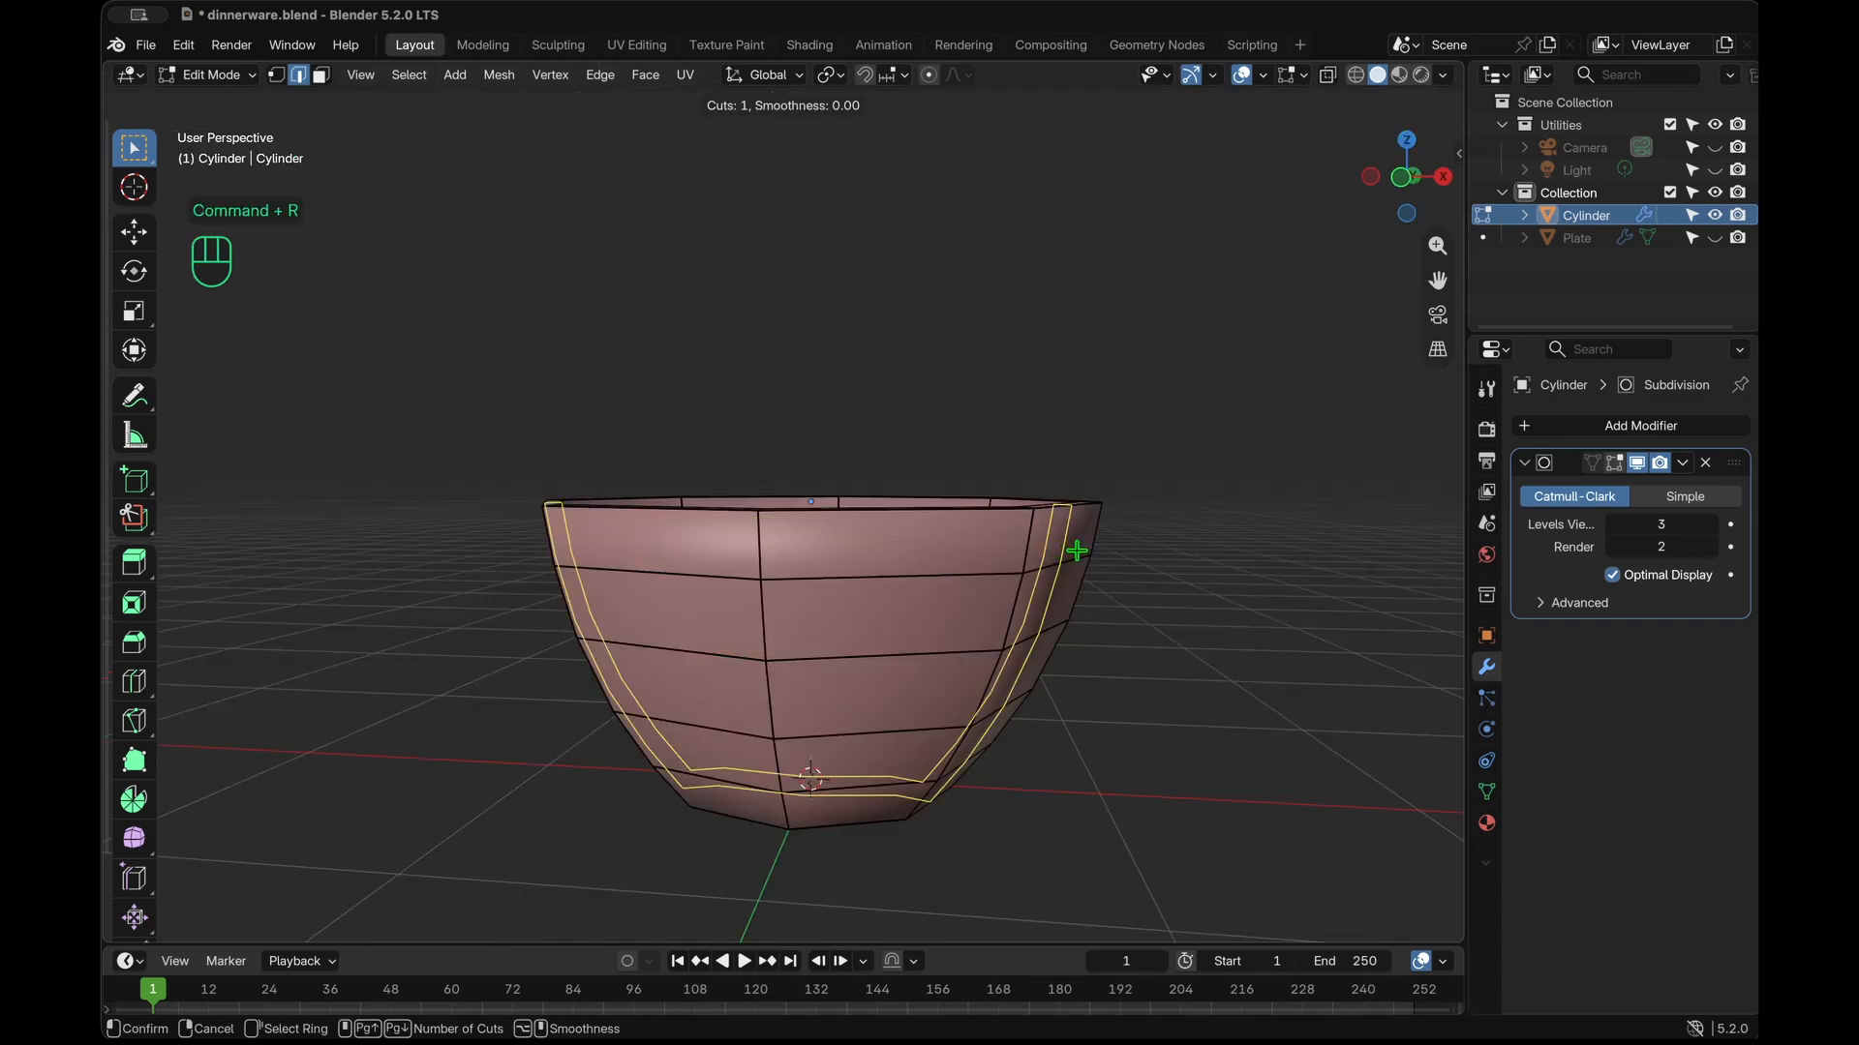
scroll(1118, 551, up, 1)
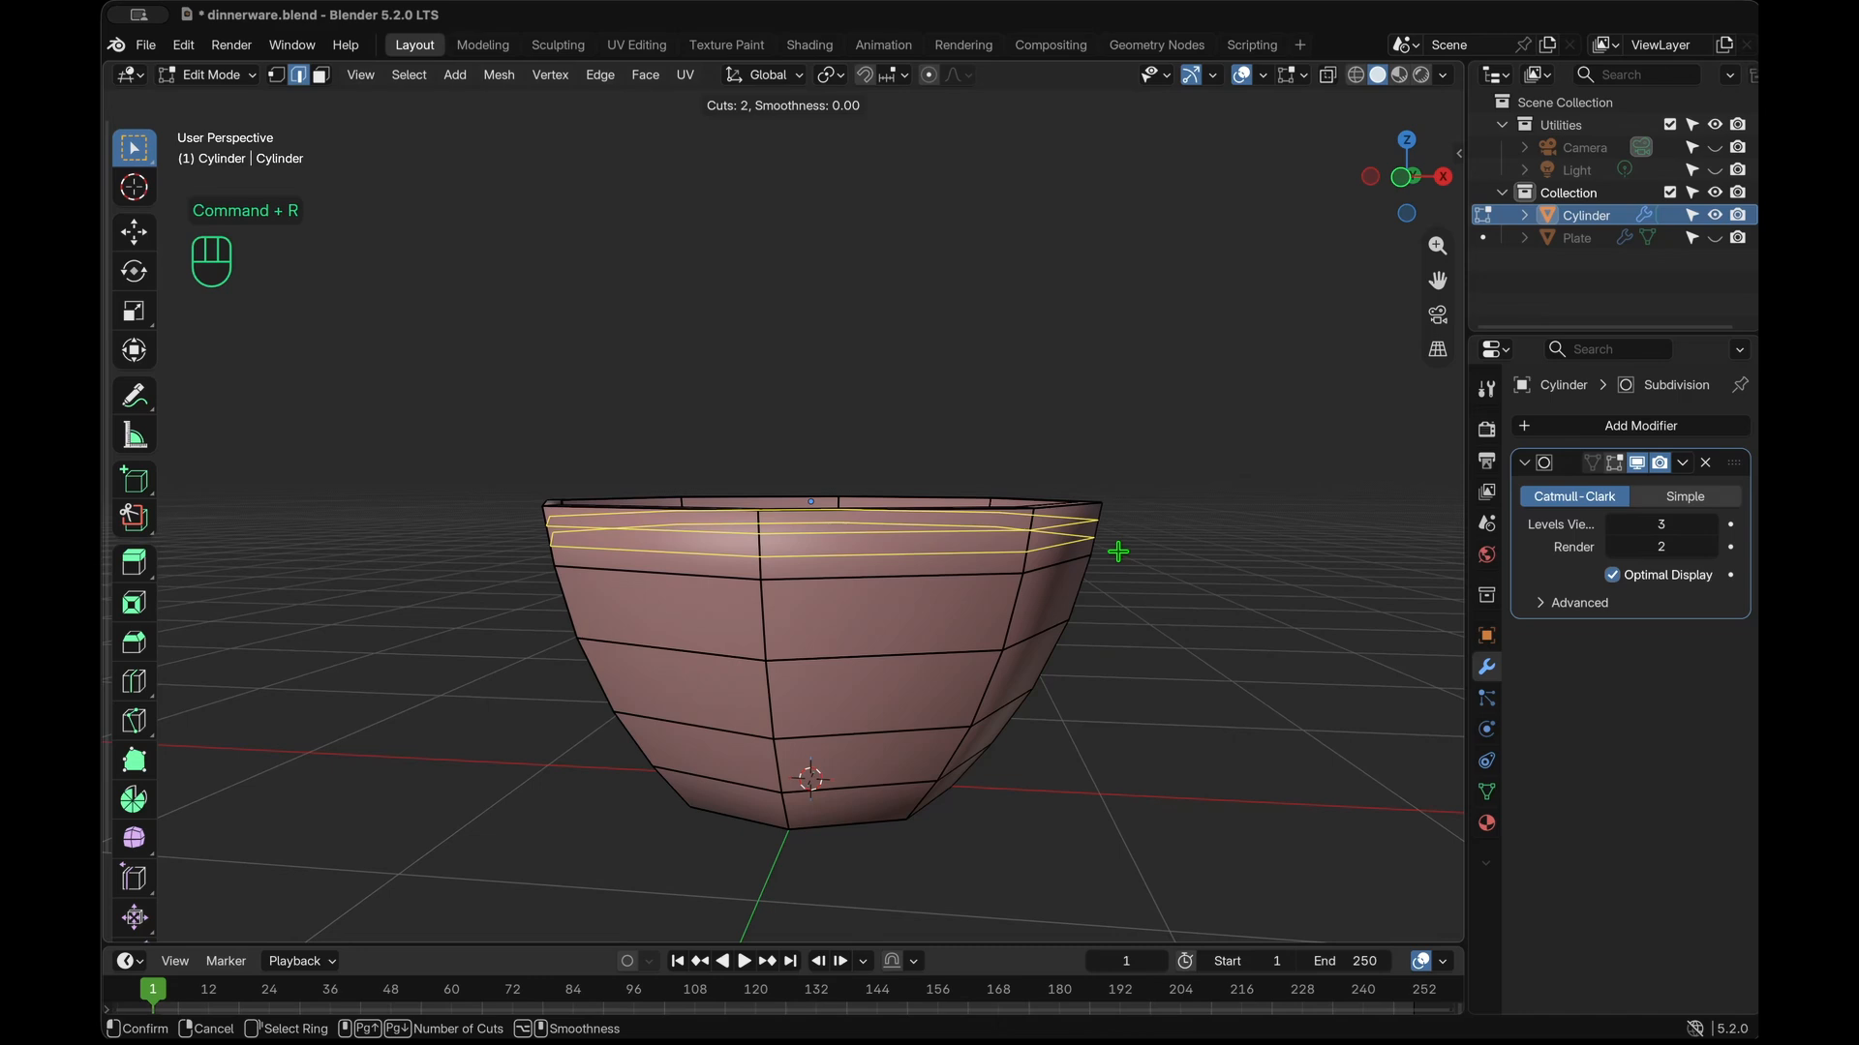
click(1113, 548)
click(1113, 549)
click(1205, 602)
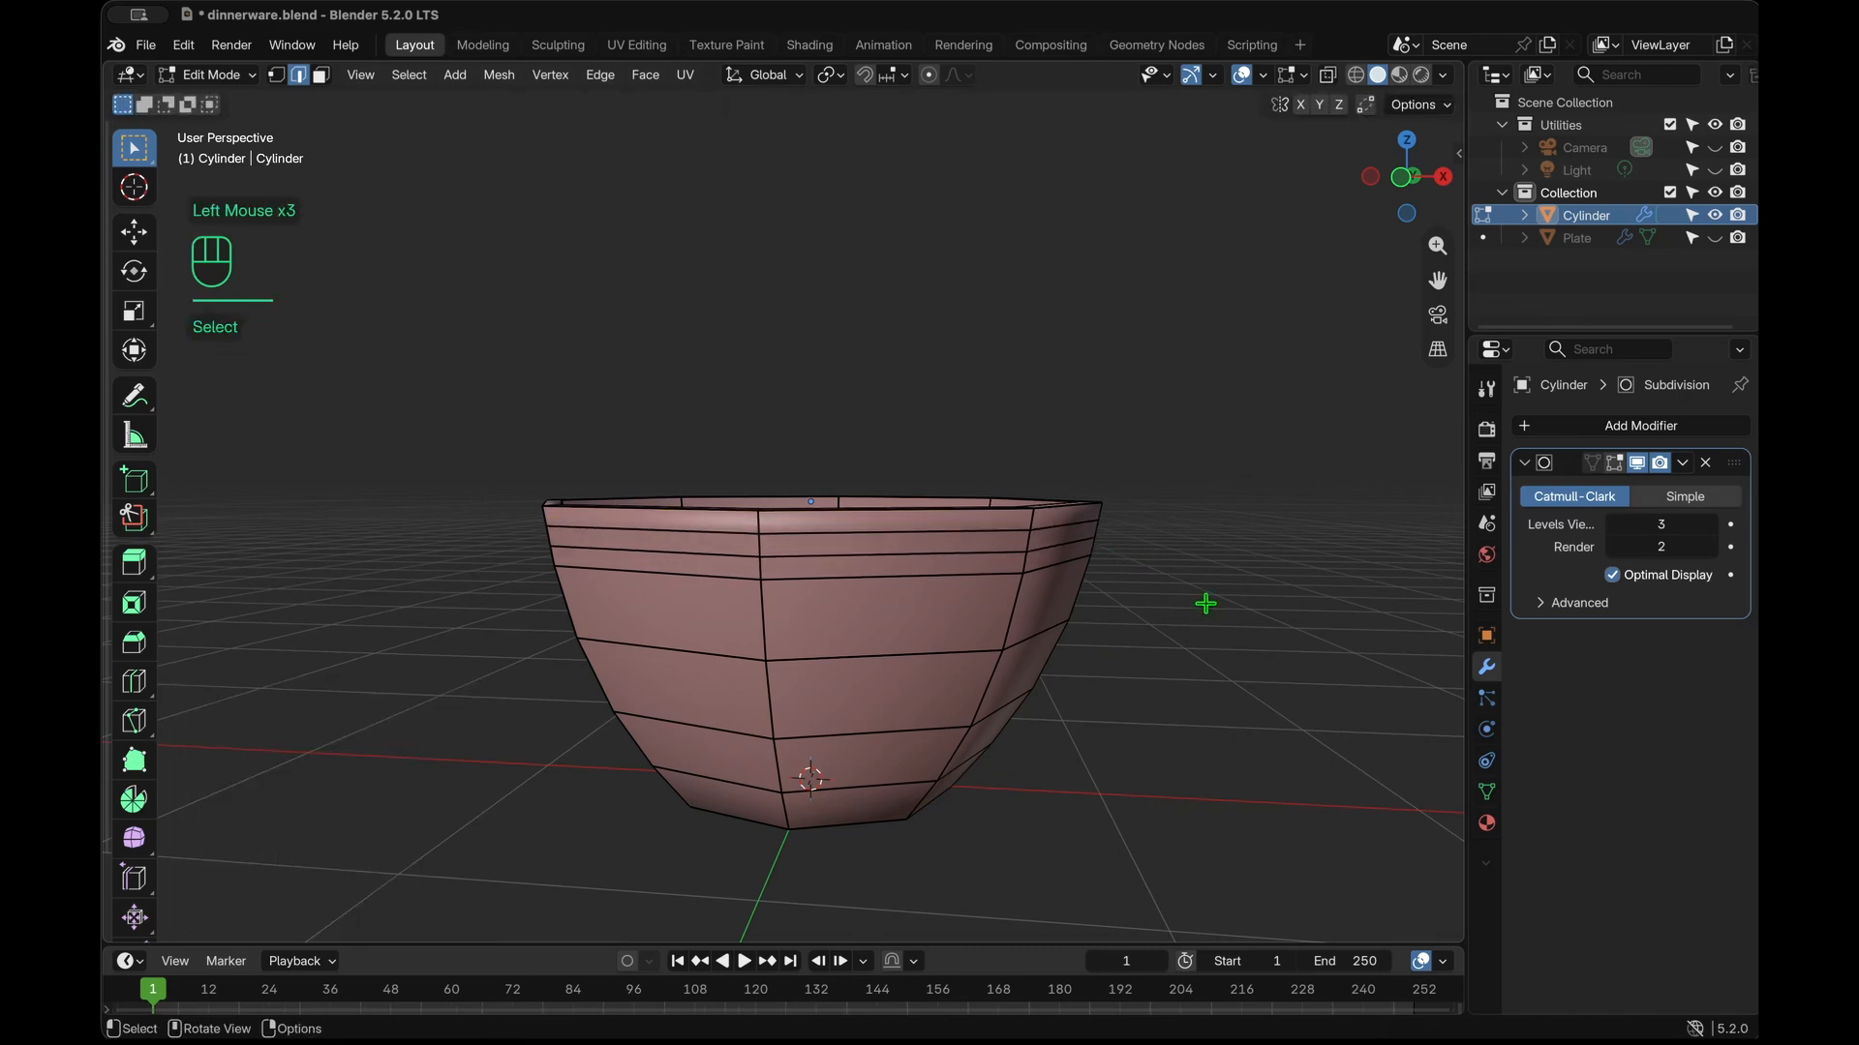
Select the uppermost face loop of the outer wall and extrude it outward along its normals by about 0.13 m.
scroll(1205, 602, down, 5)
scroll(1205, 602, up, 5)
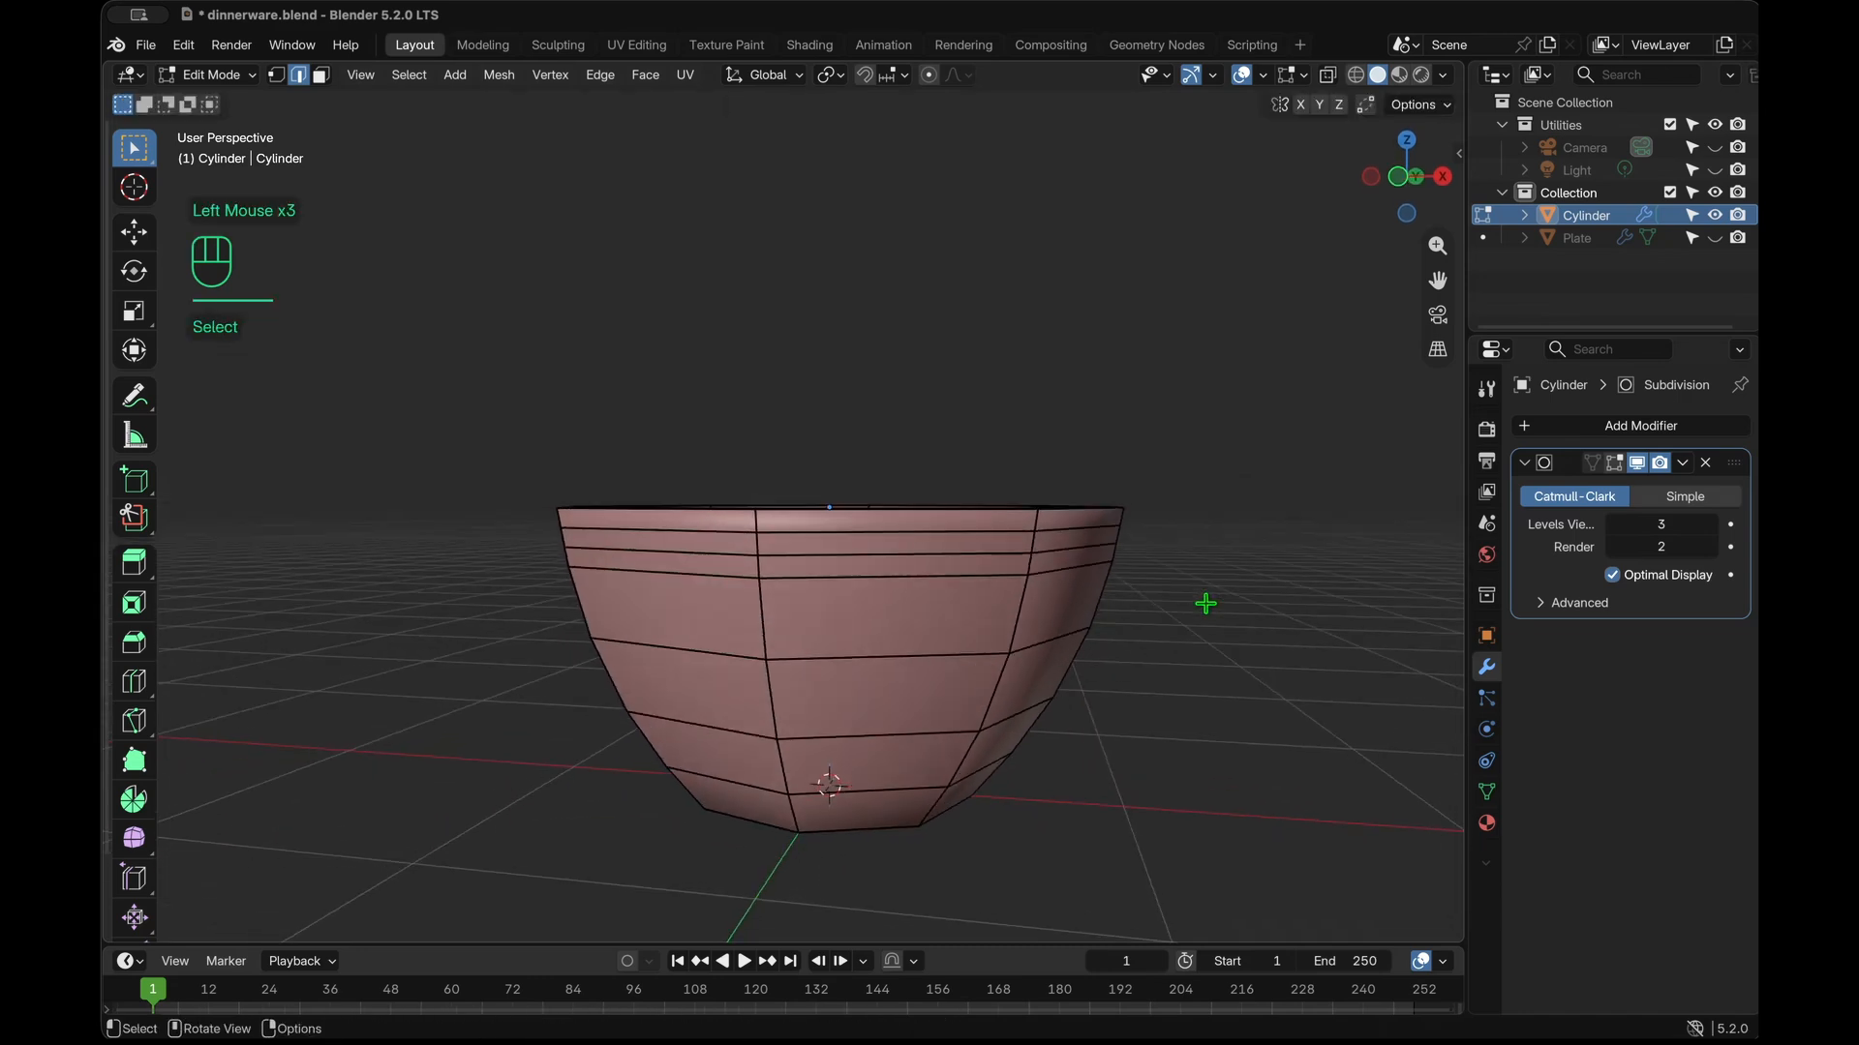
key(3)
alt+click(1026, 523)
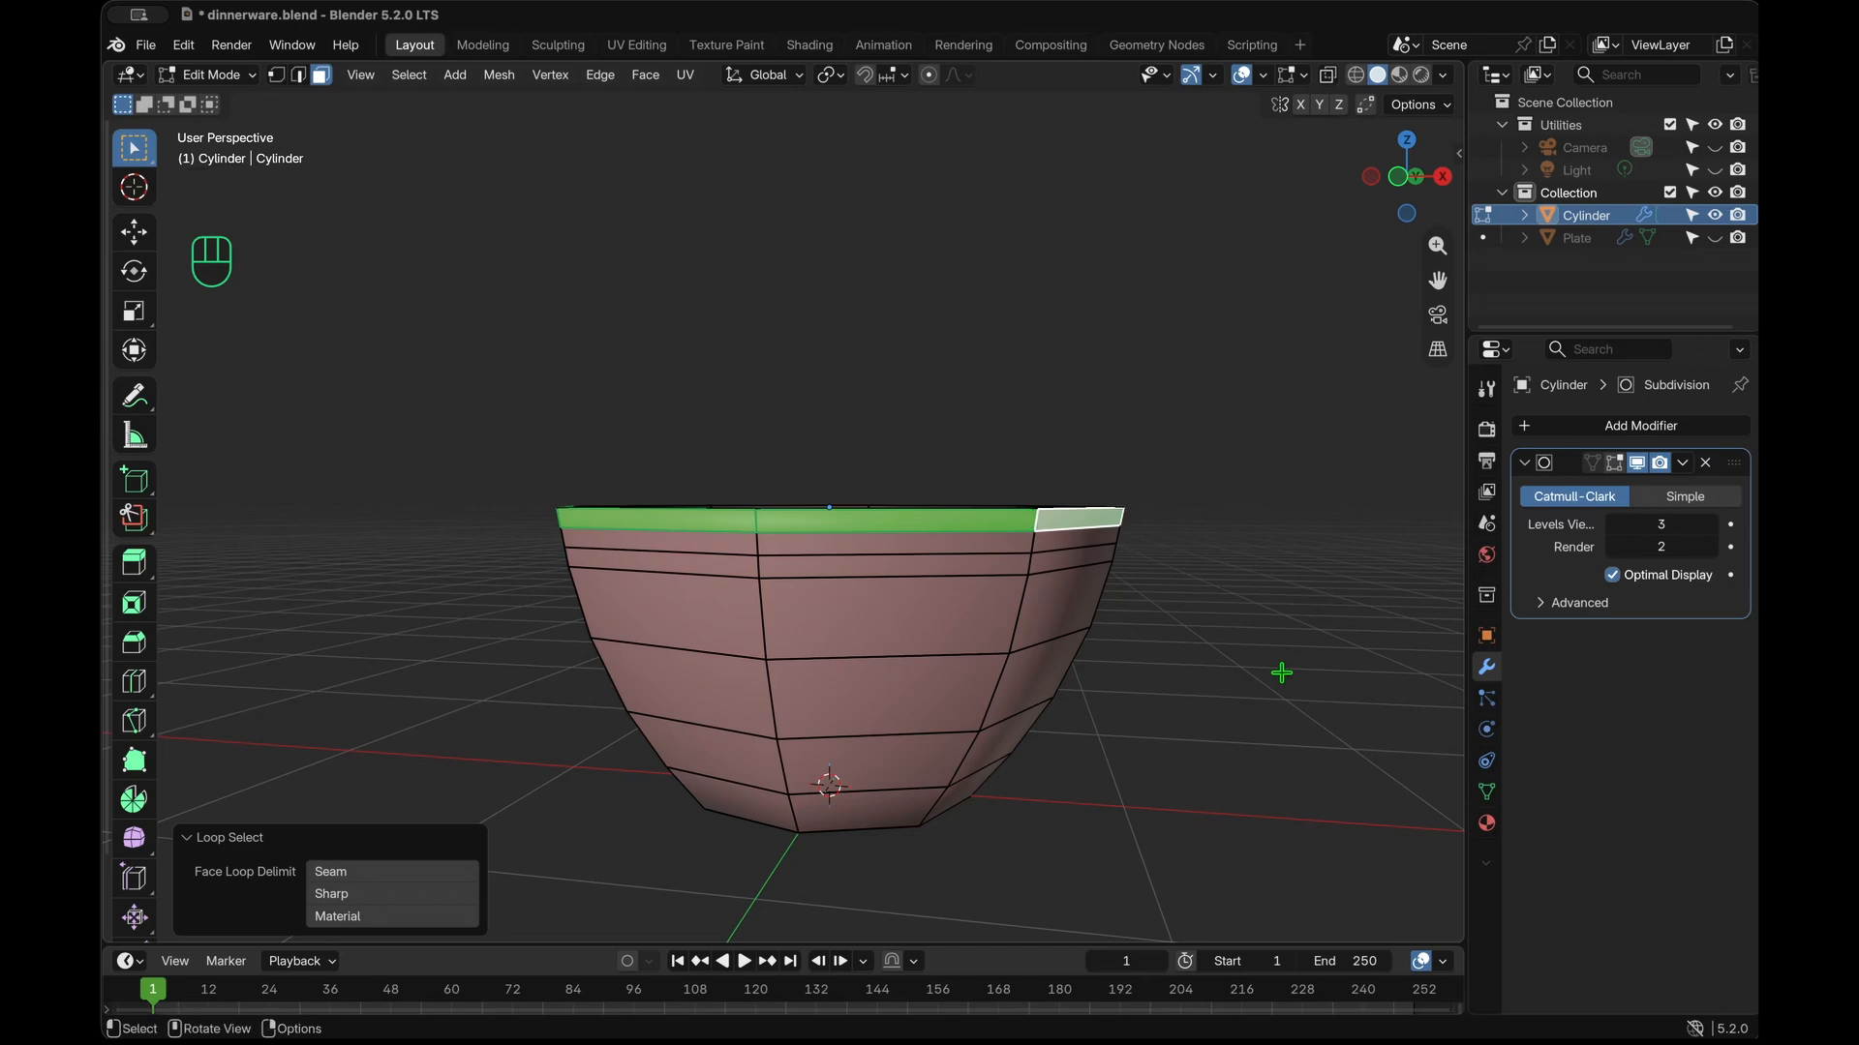
scroll(1282, 673, down, 5)
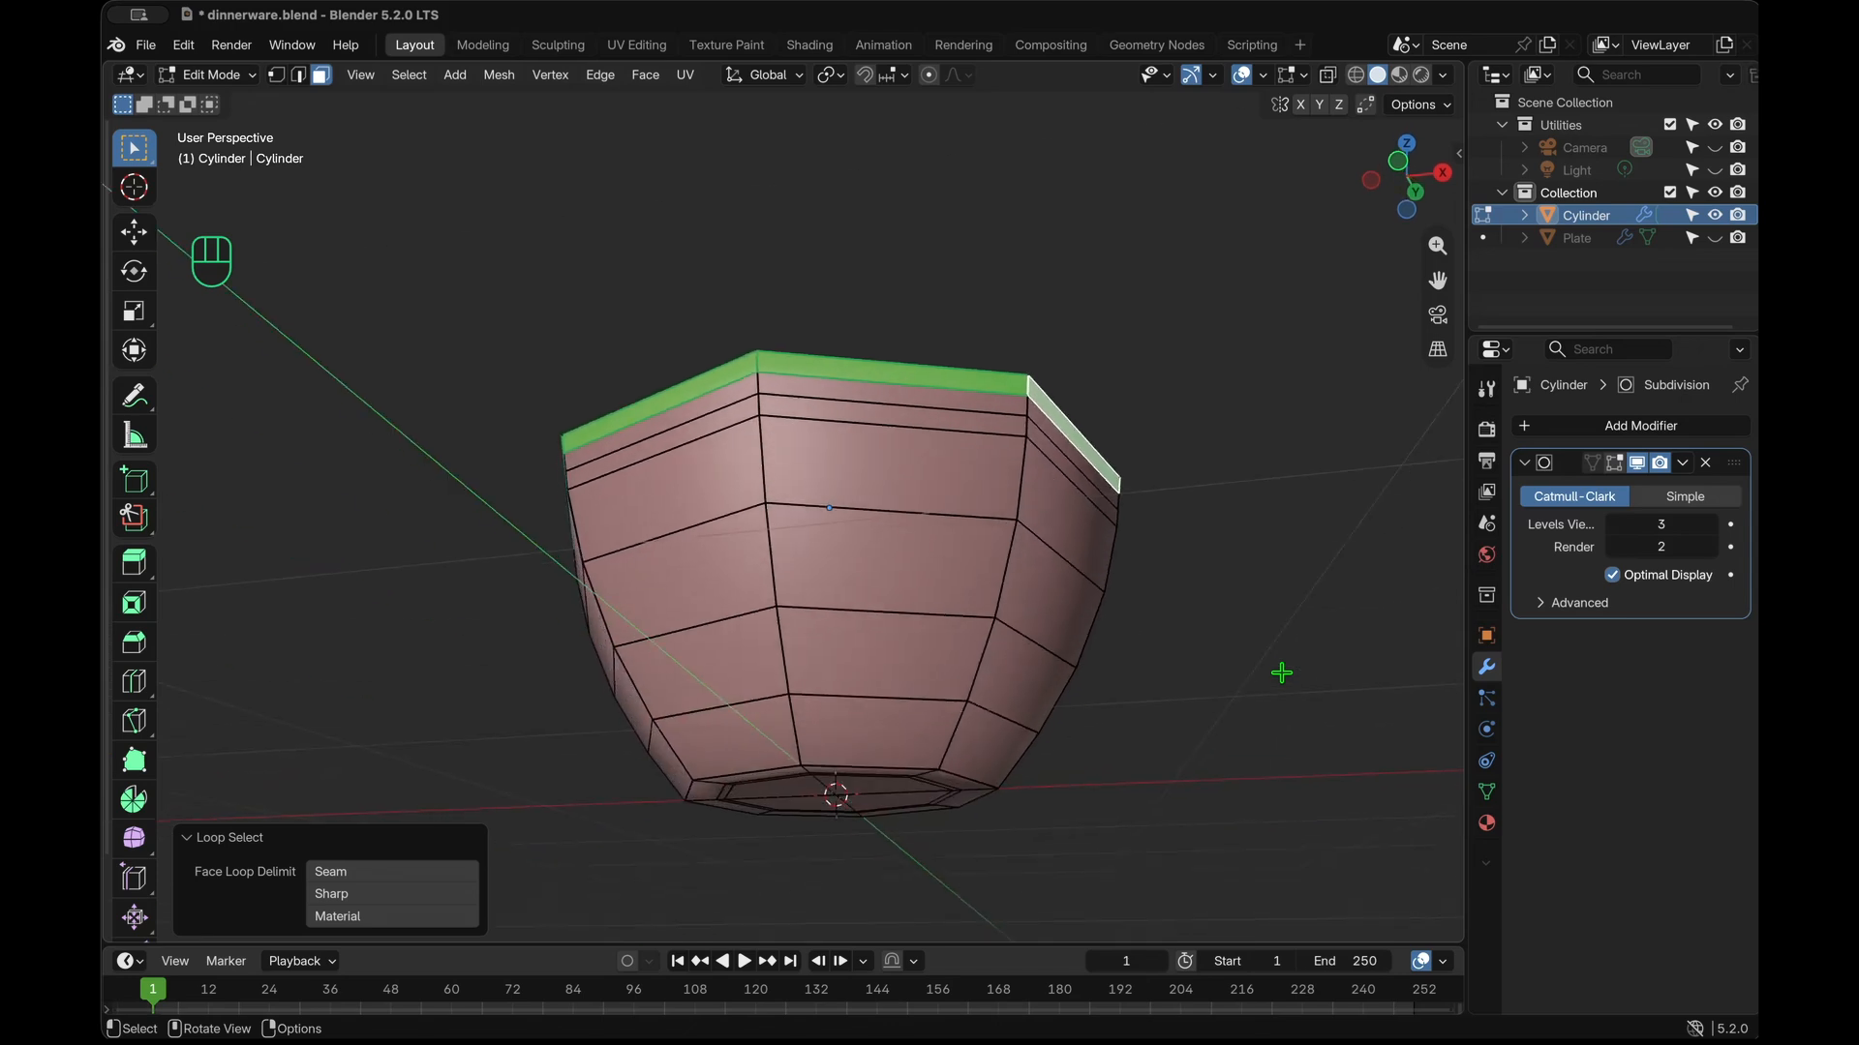
key(alt+e)
click(1281, 673)
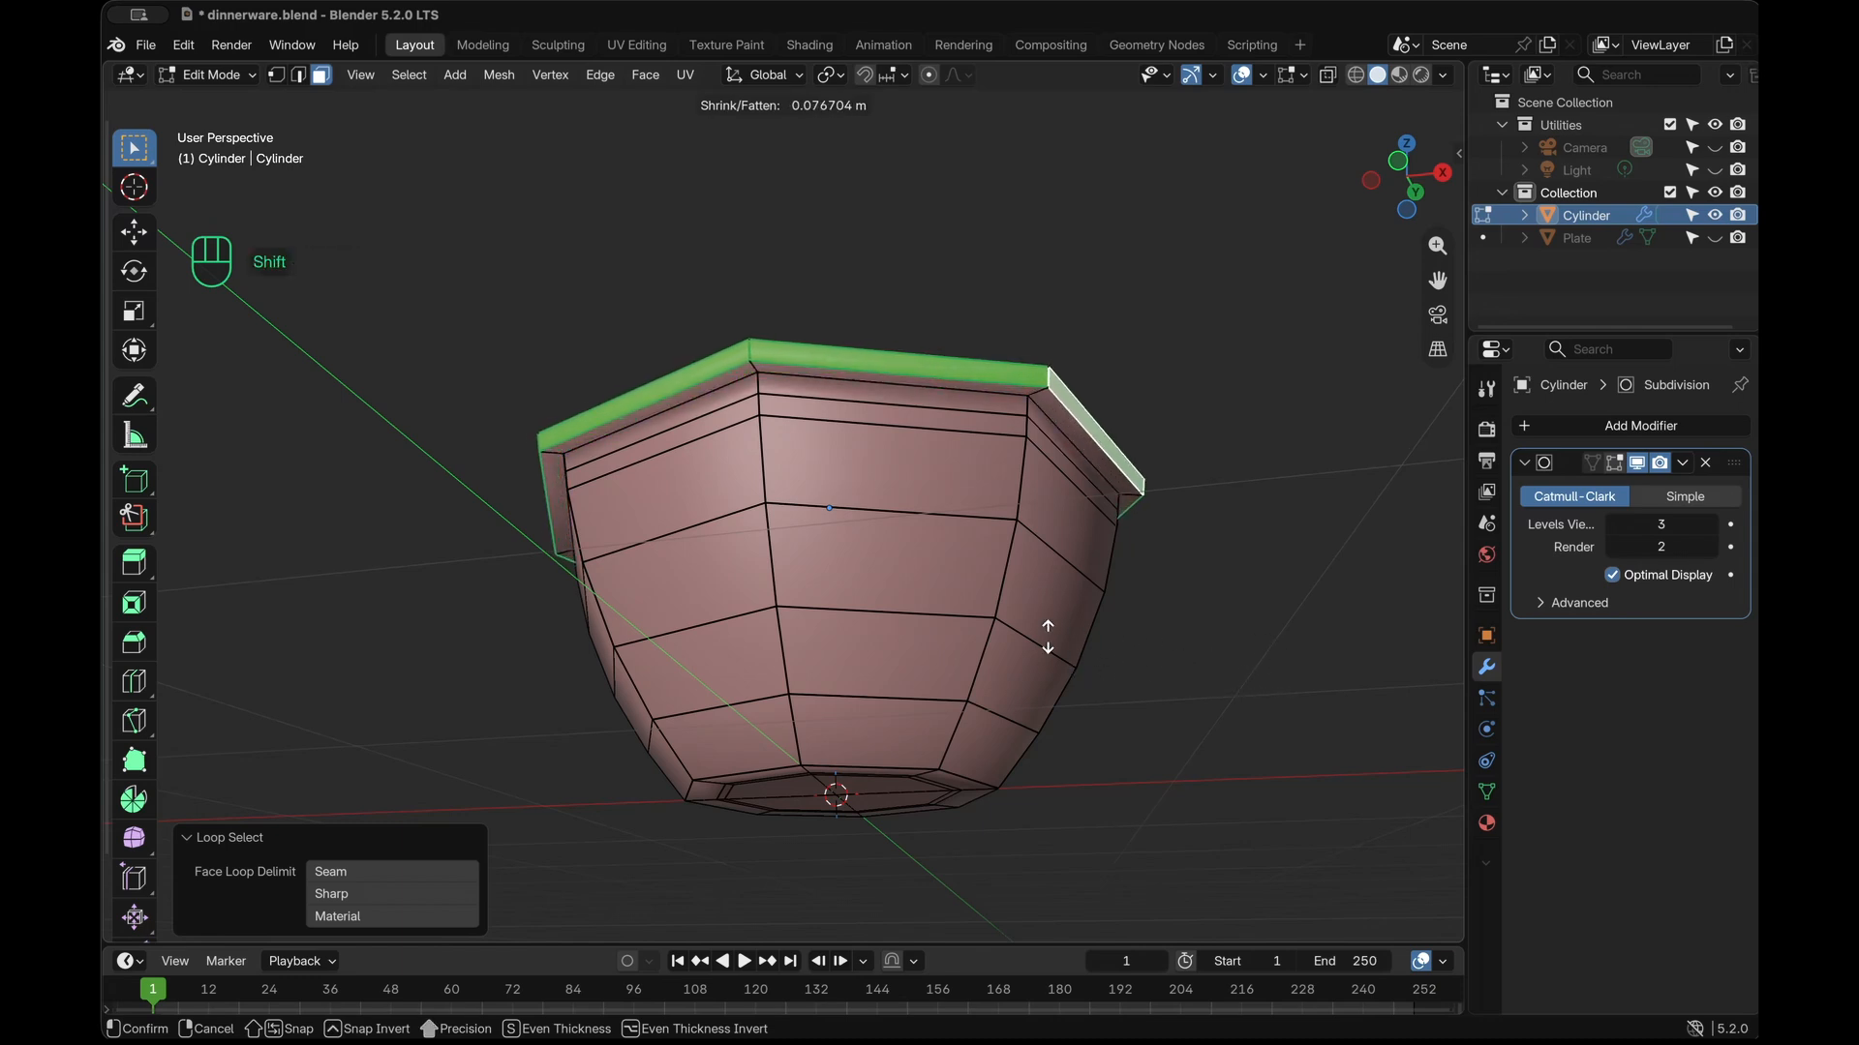
click(365, 559)
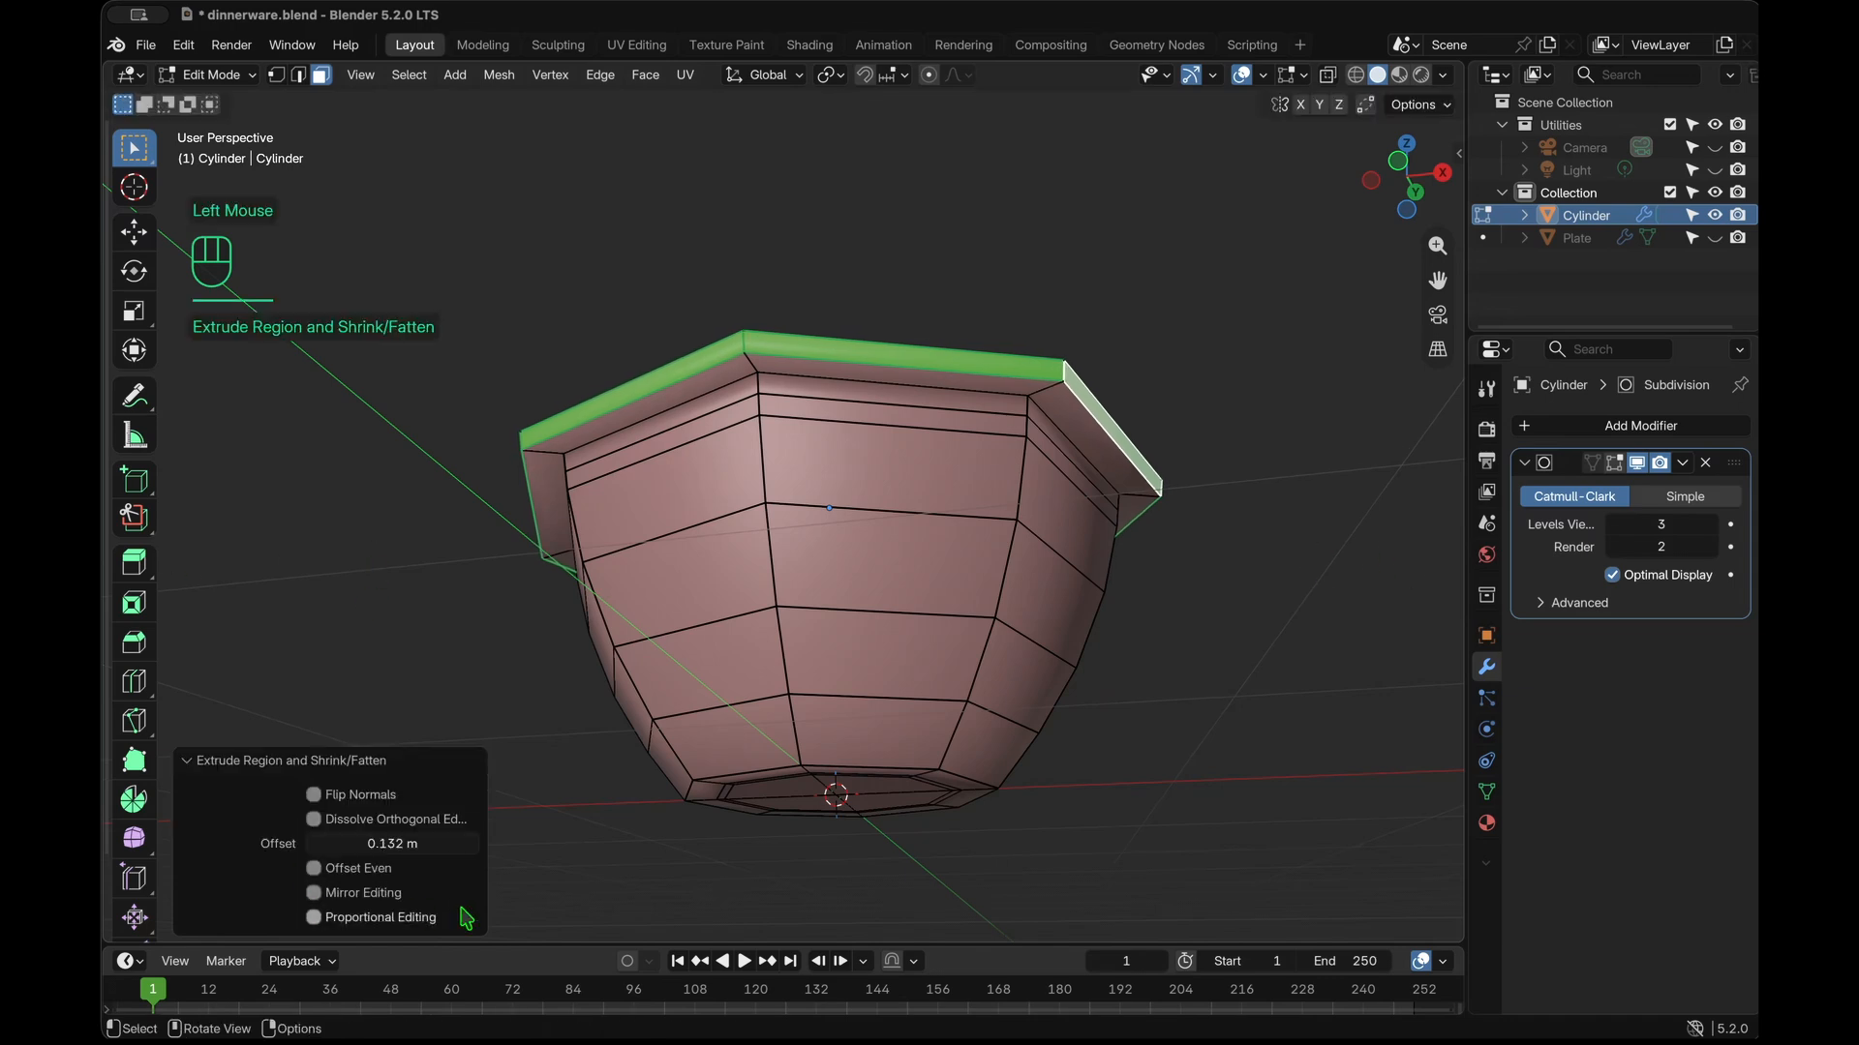
Set the offset of the extruded rim band to 0.05 m.
mouse_move(416, 845)
mouse_down()
mouse_move(363, 844)
mouse_move(400, 844)
mouse_up()
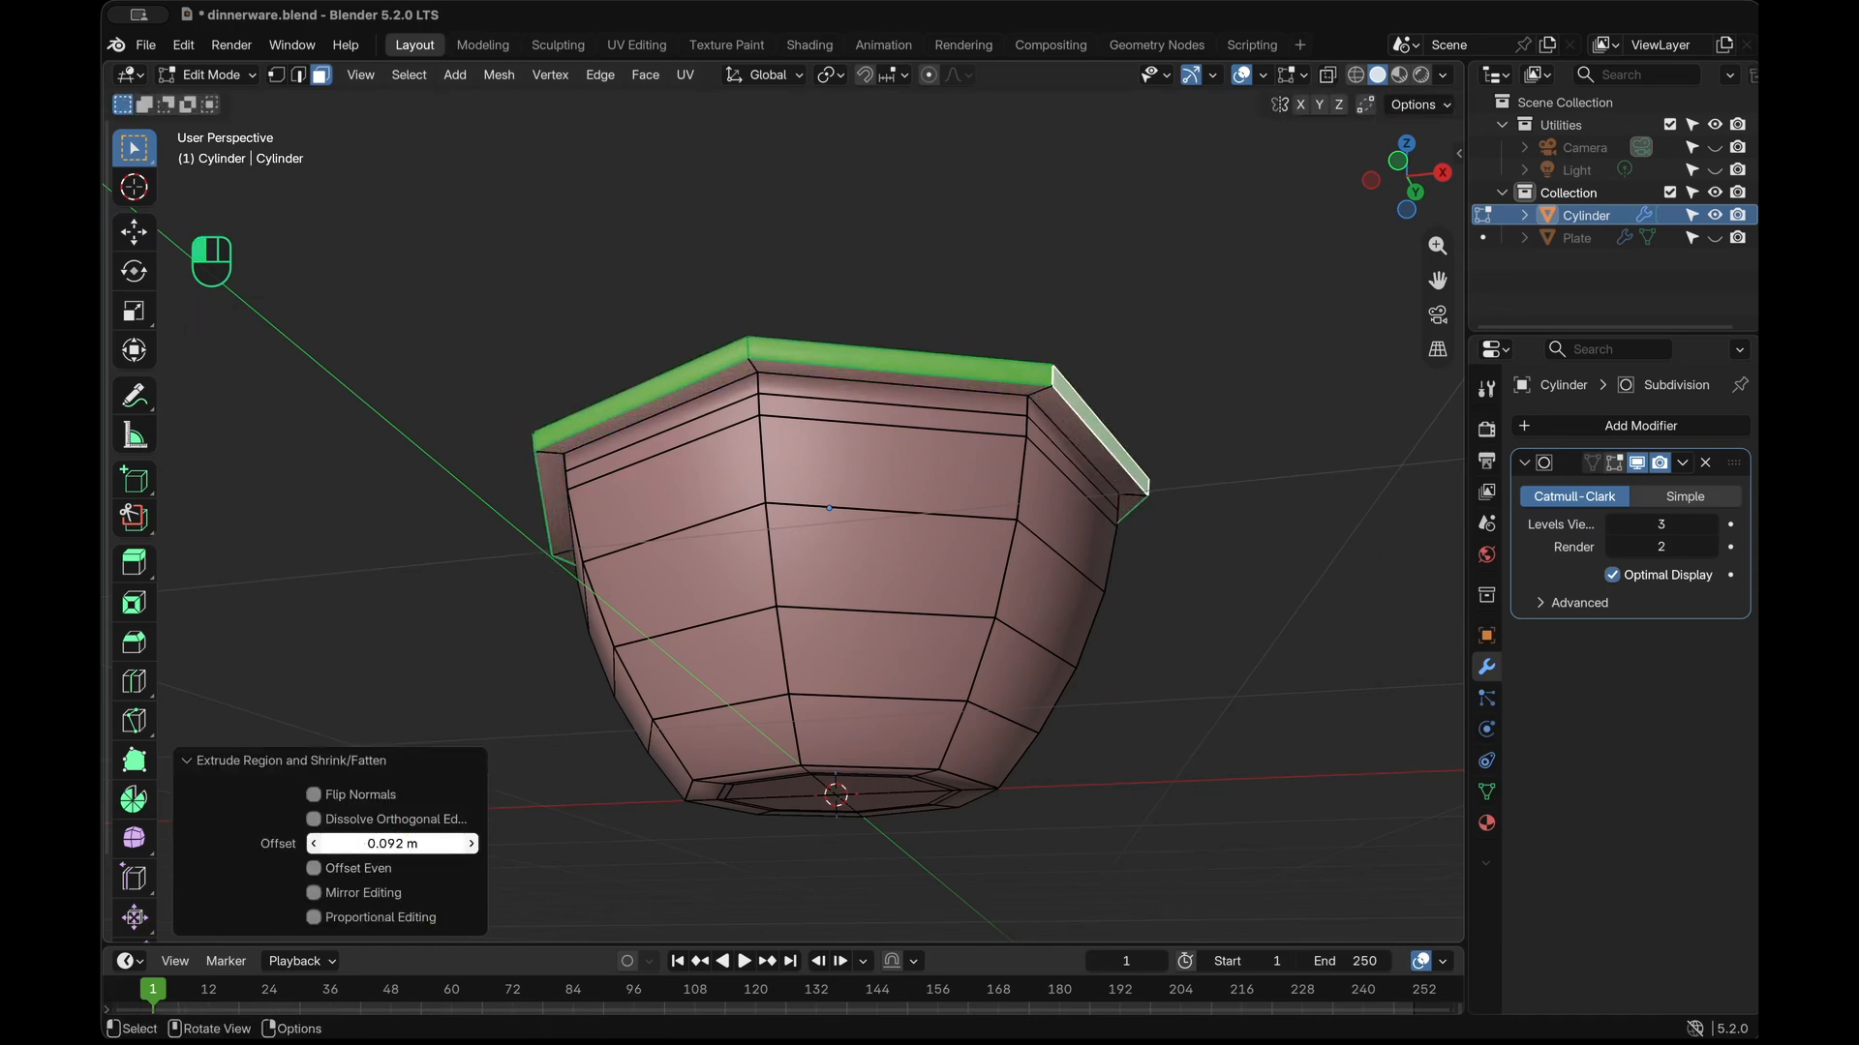
click(400, 844)
text(´0)
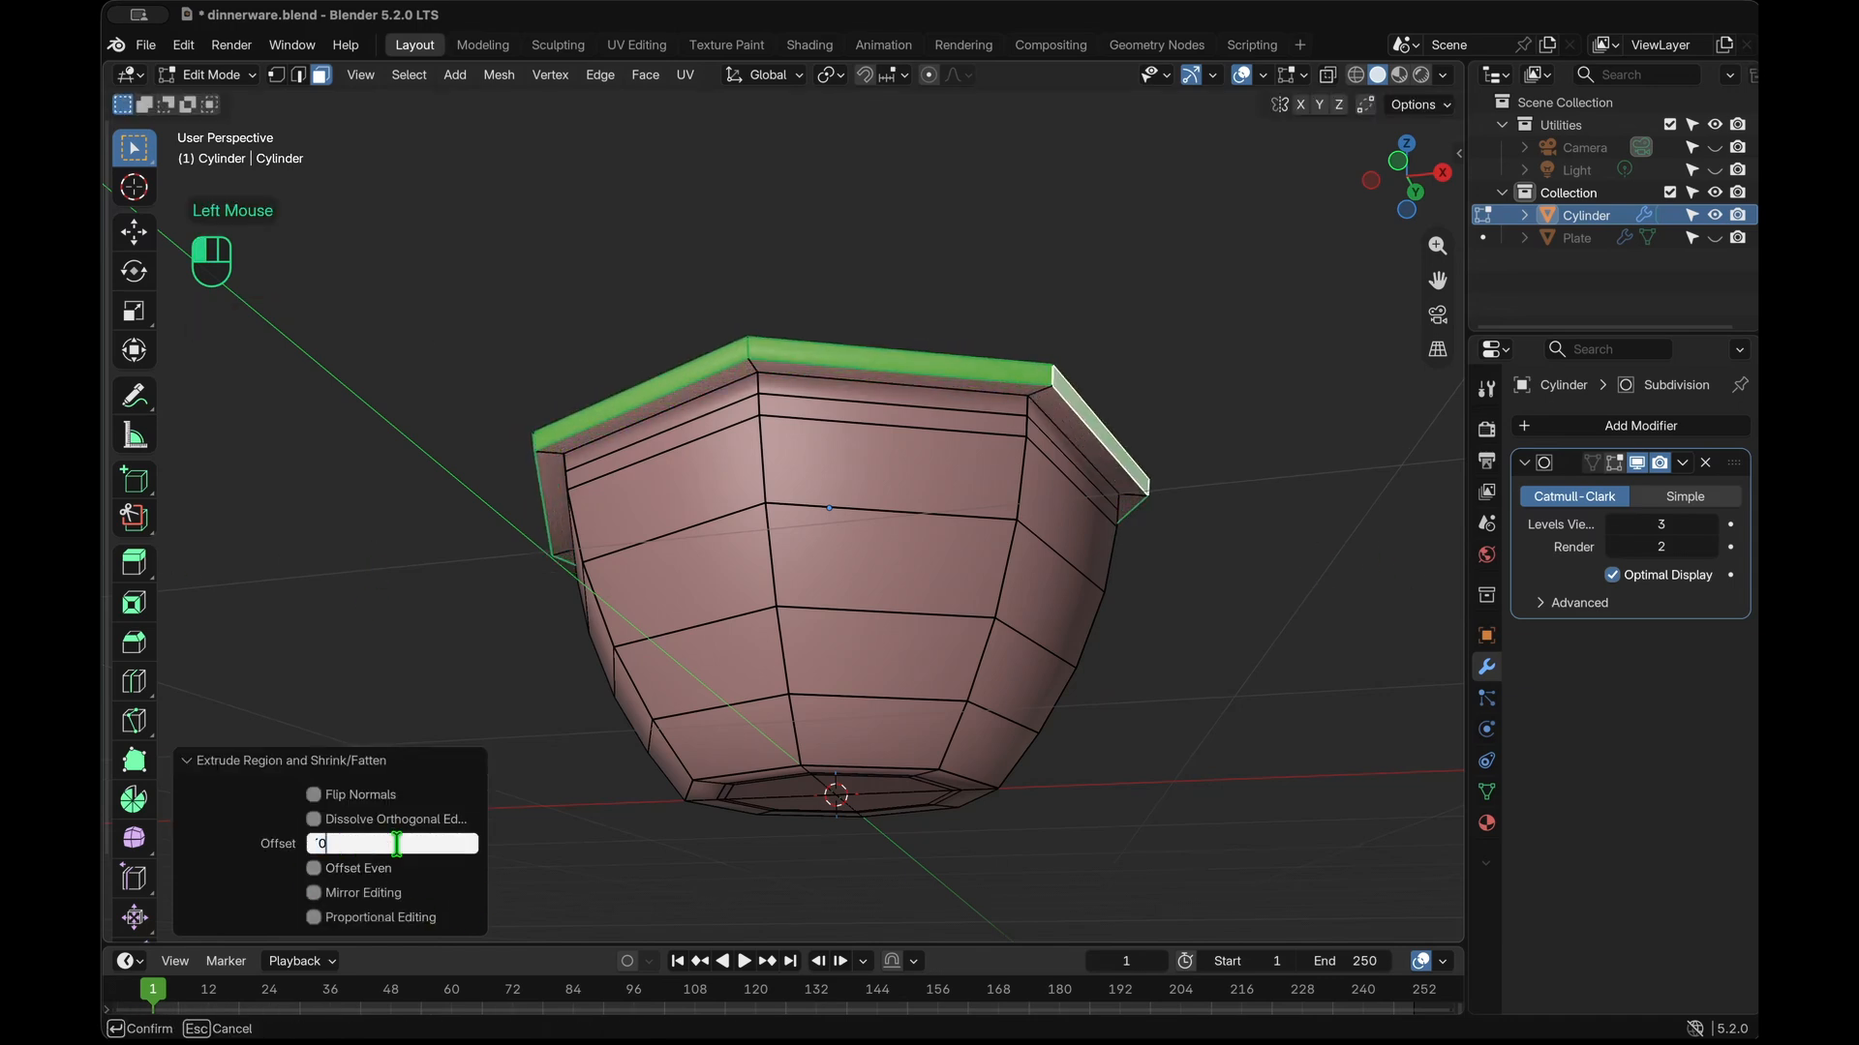
key(Return)
click(397, 844)
drag(338, 844, 380, 844)
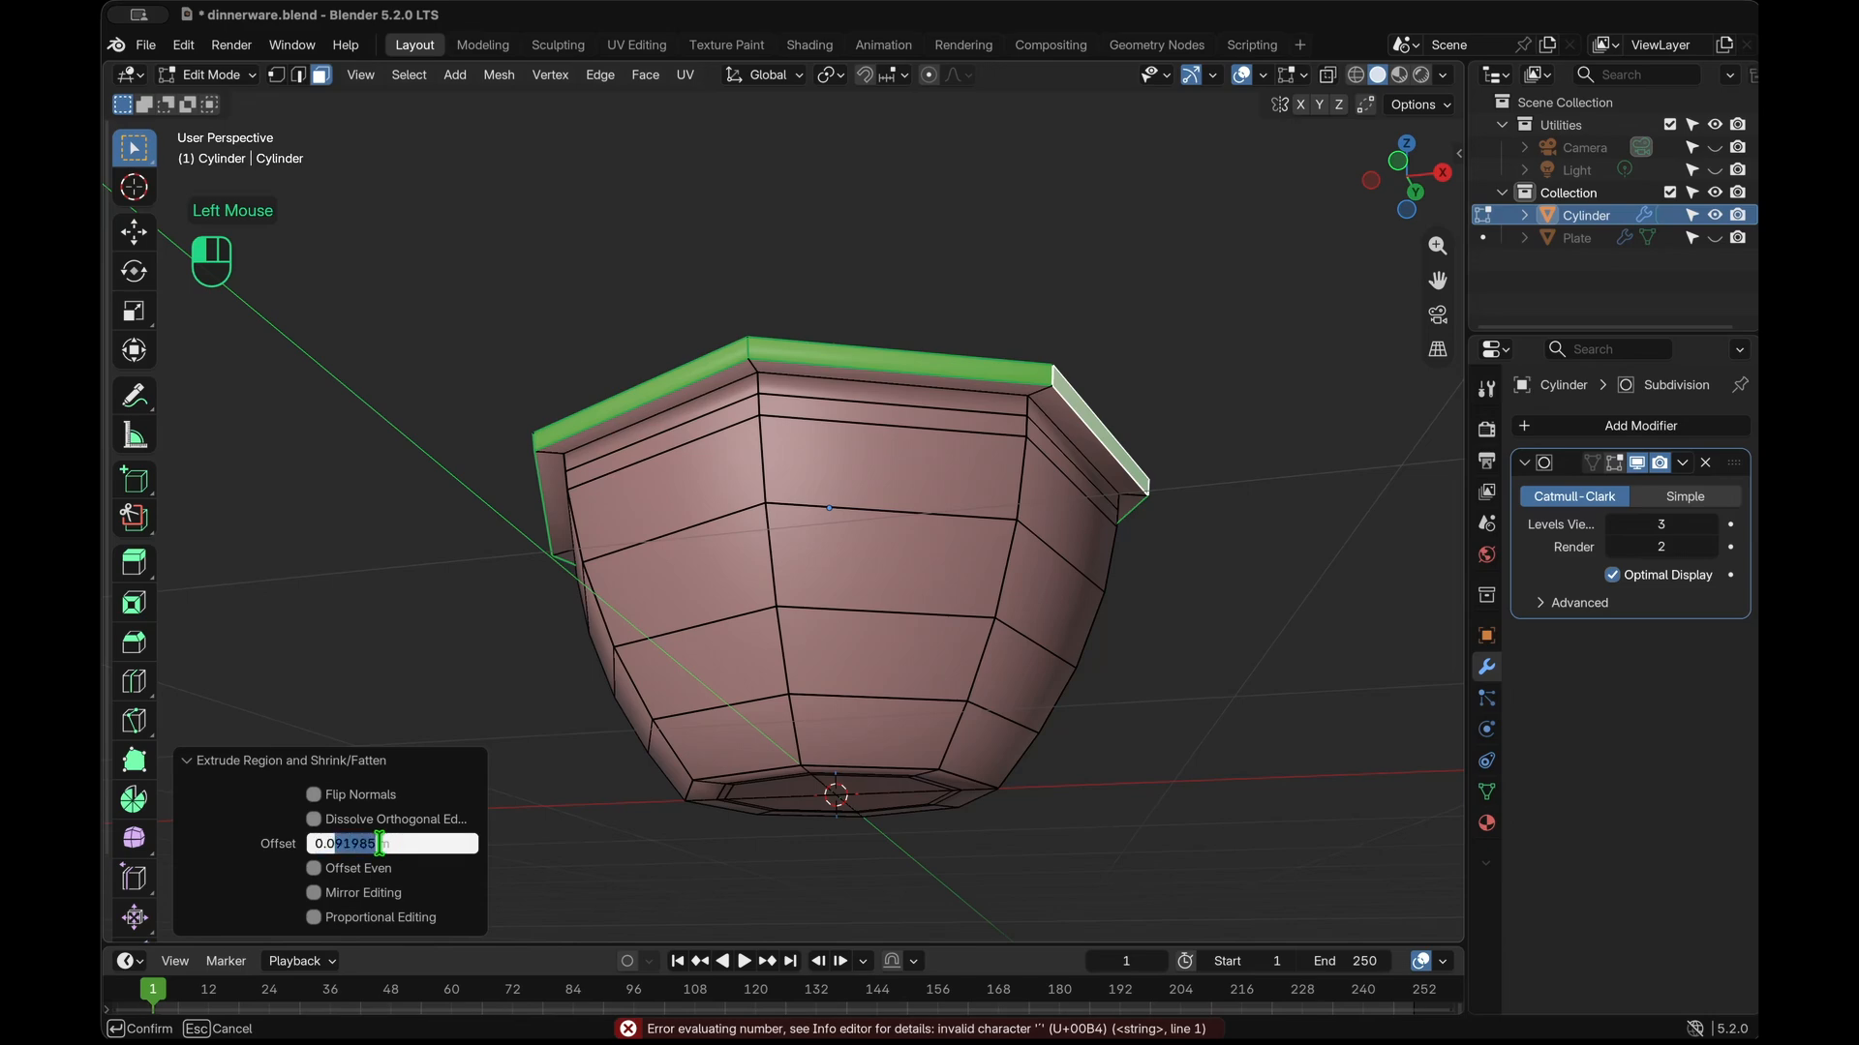
text(5)
key(Return)
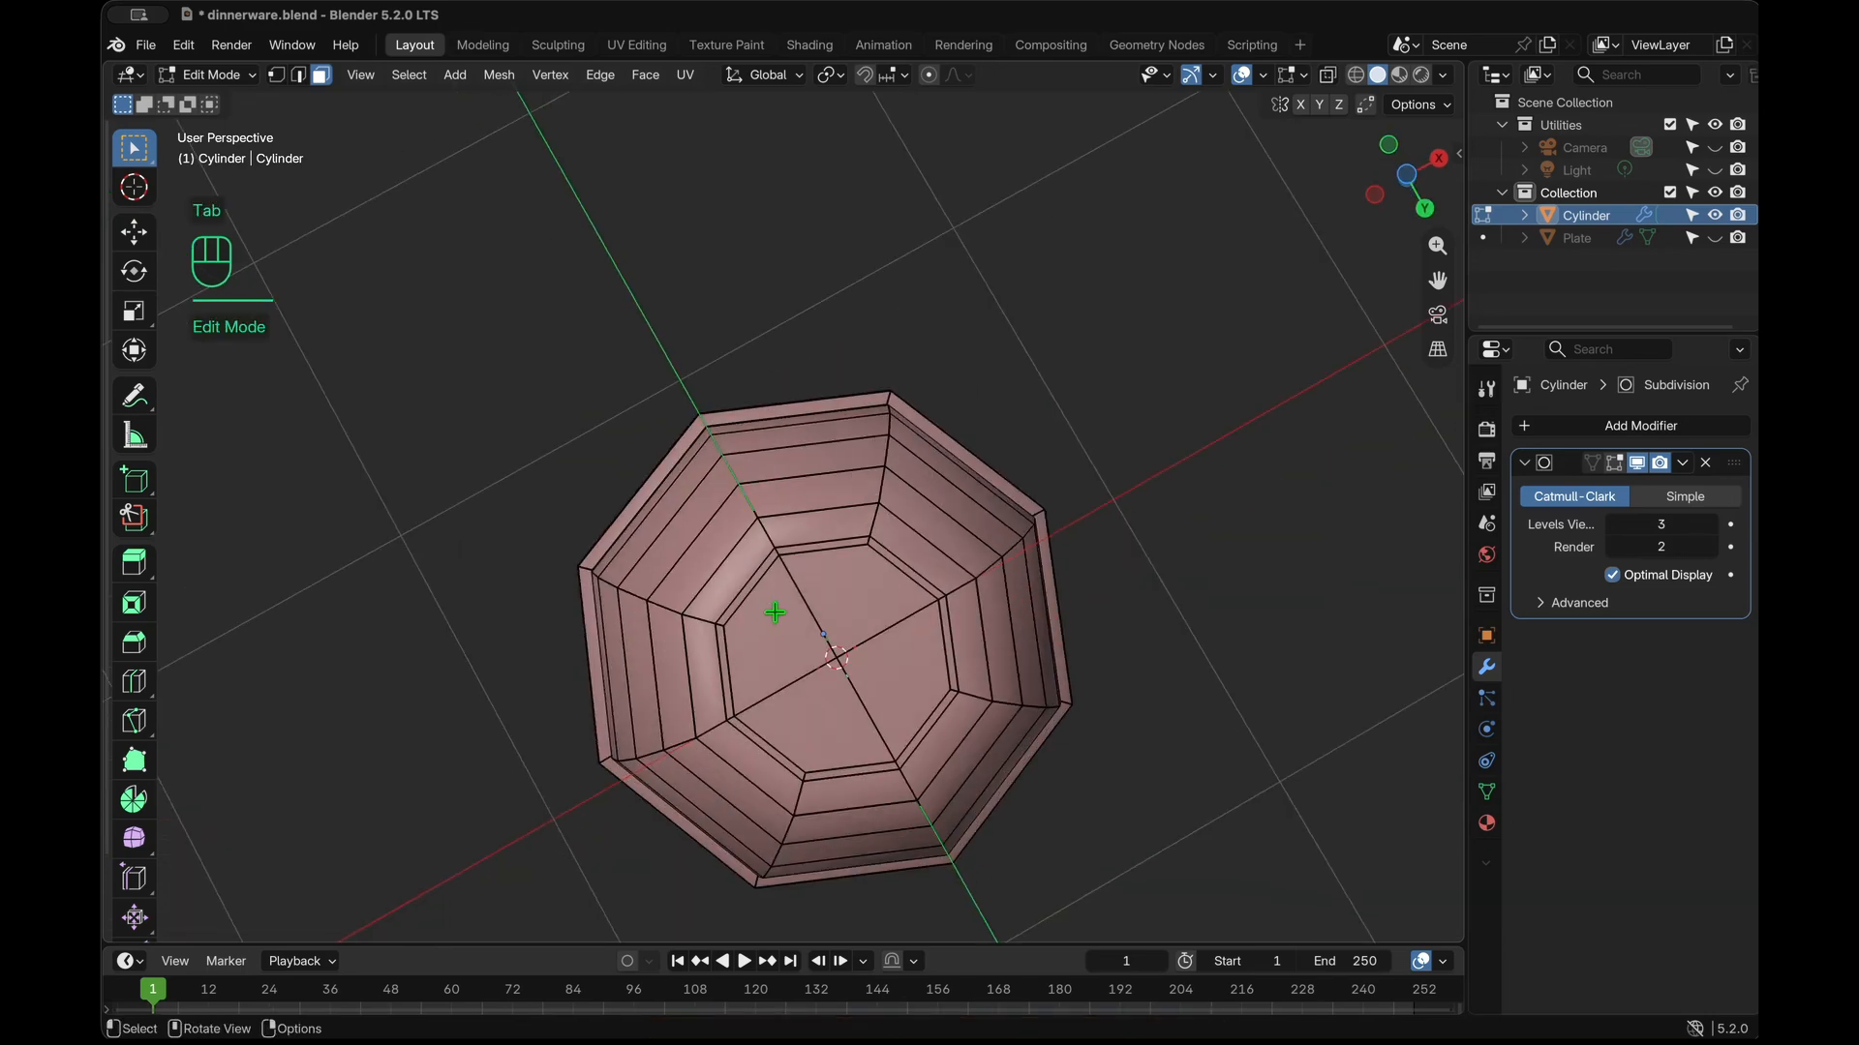
Select the central faces on the bowl's underside and raise them along Z to recess the base, ending with nothing selected and X-ray off.
alt+click(774, 612)
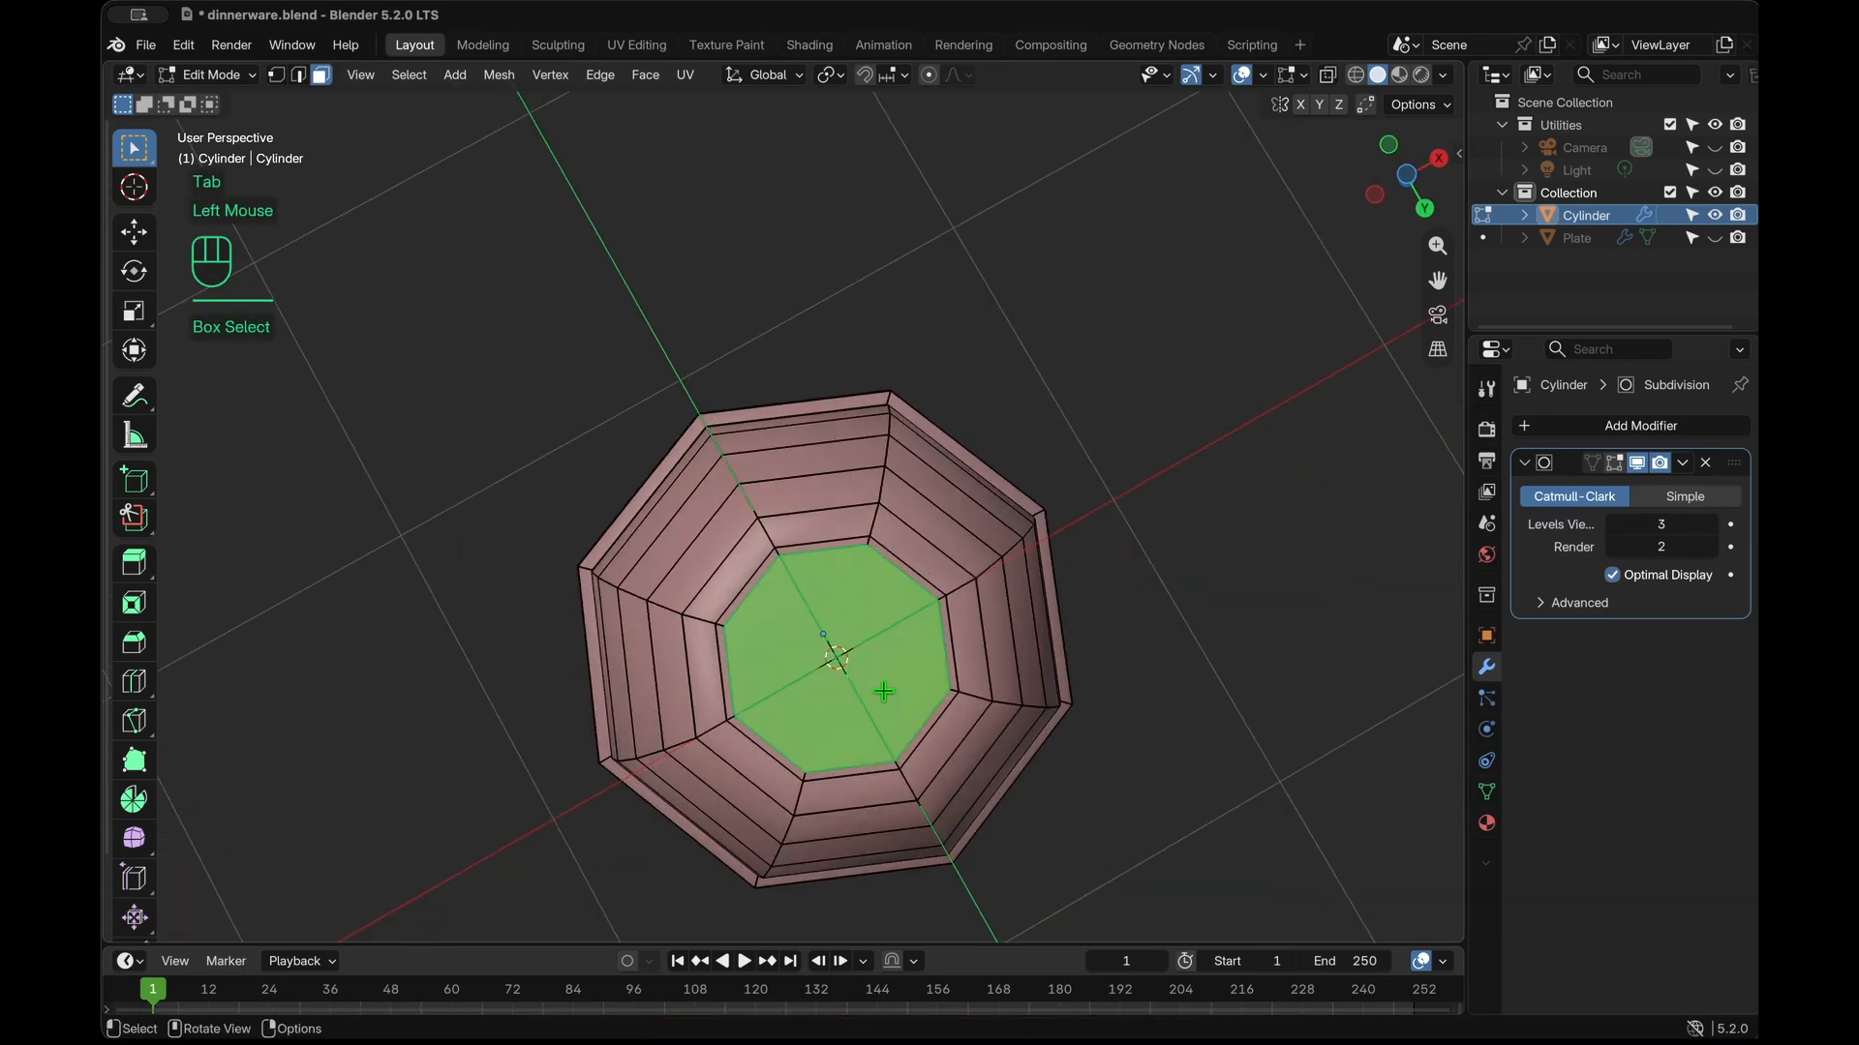
key(KP_1)
key(KP_2)
key(KP_2)
key(KP_2)
key(KP_2)
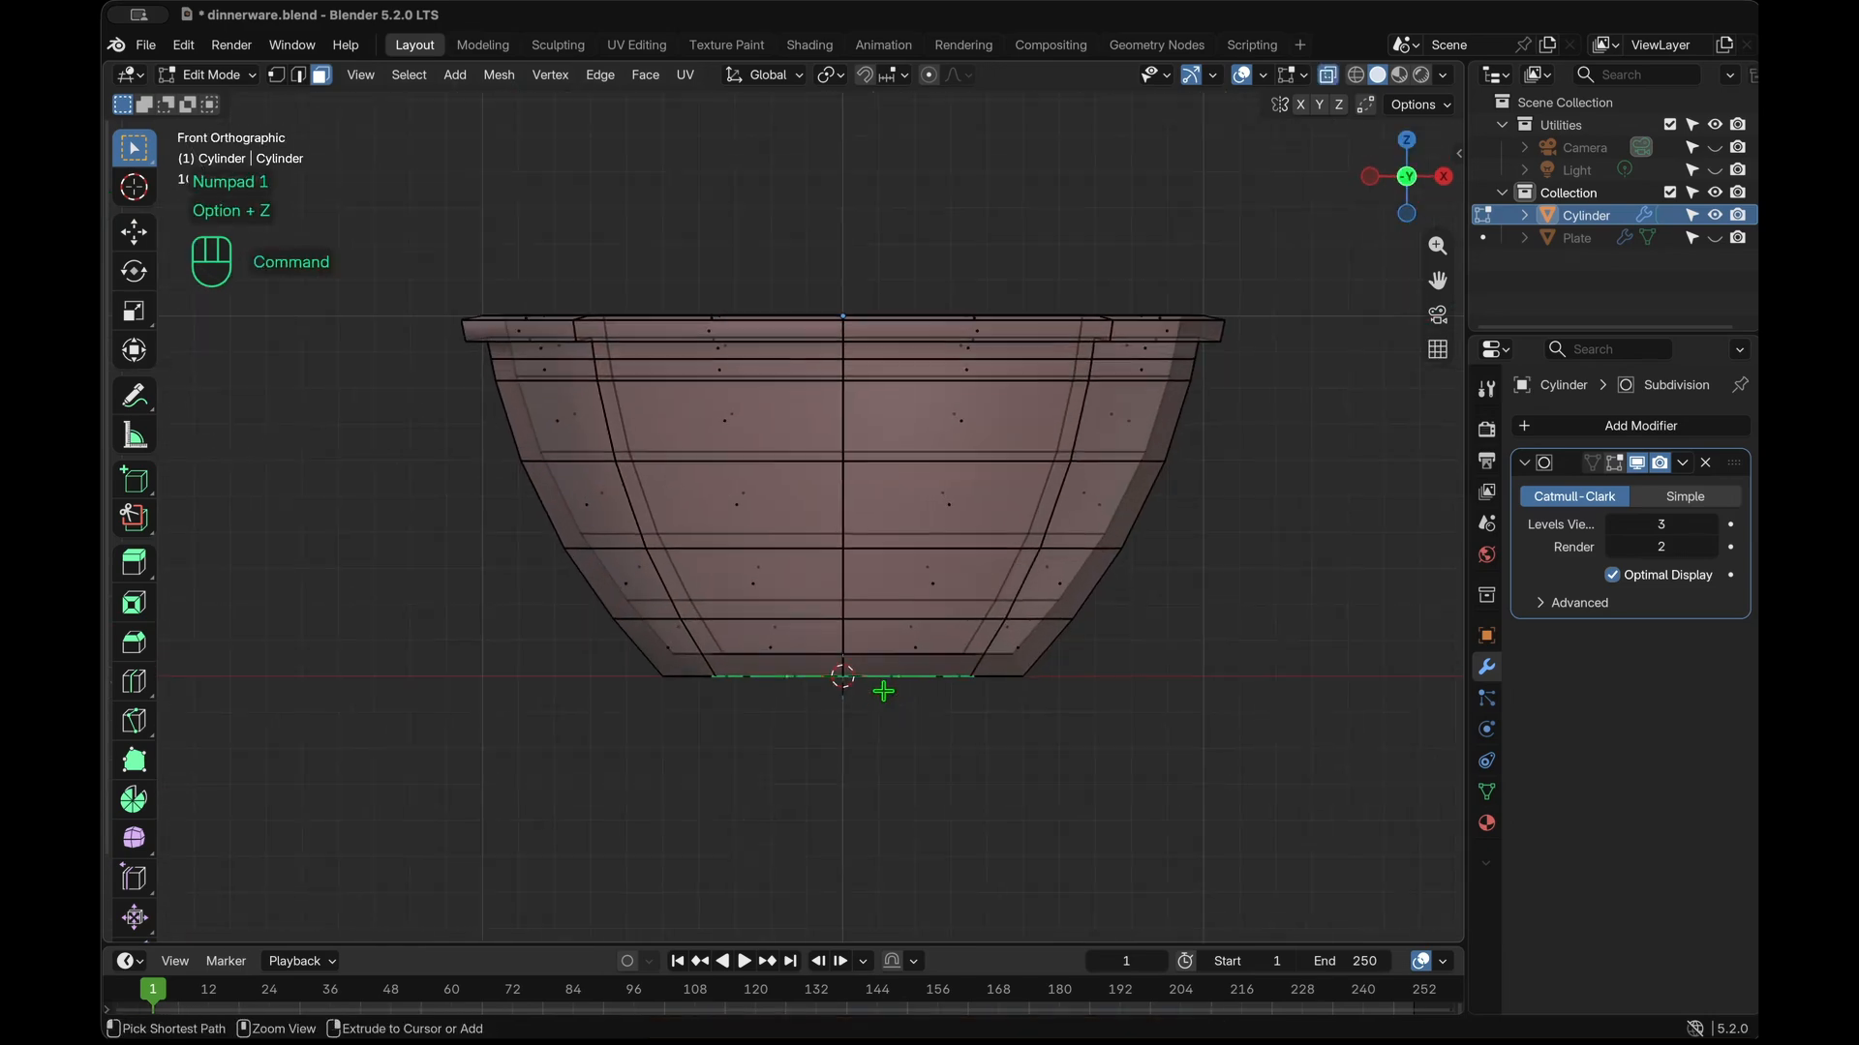
key(KP_7)
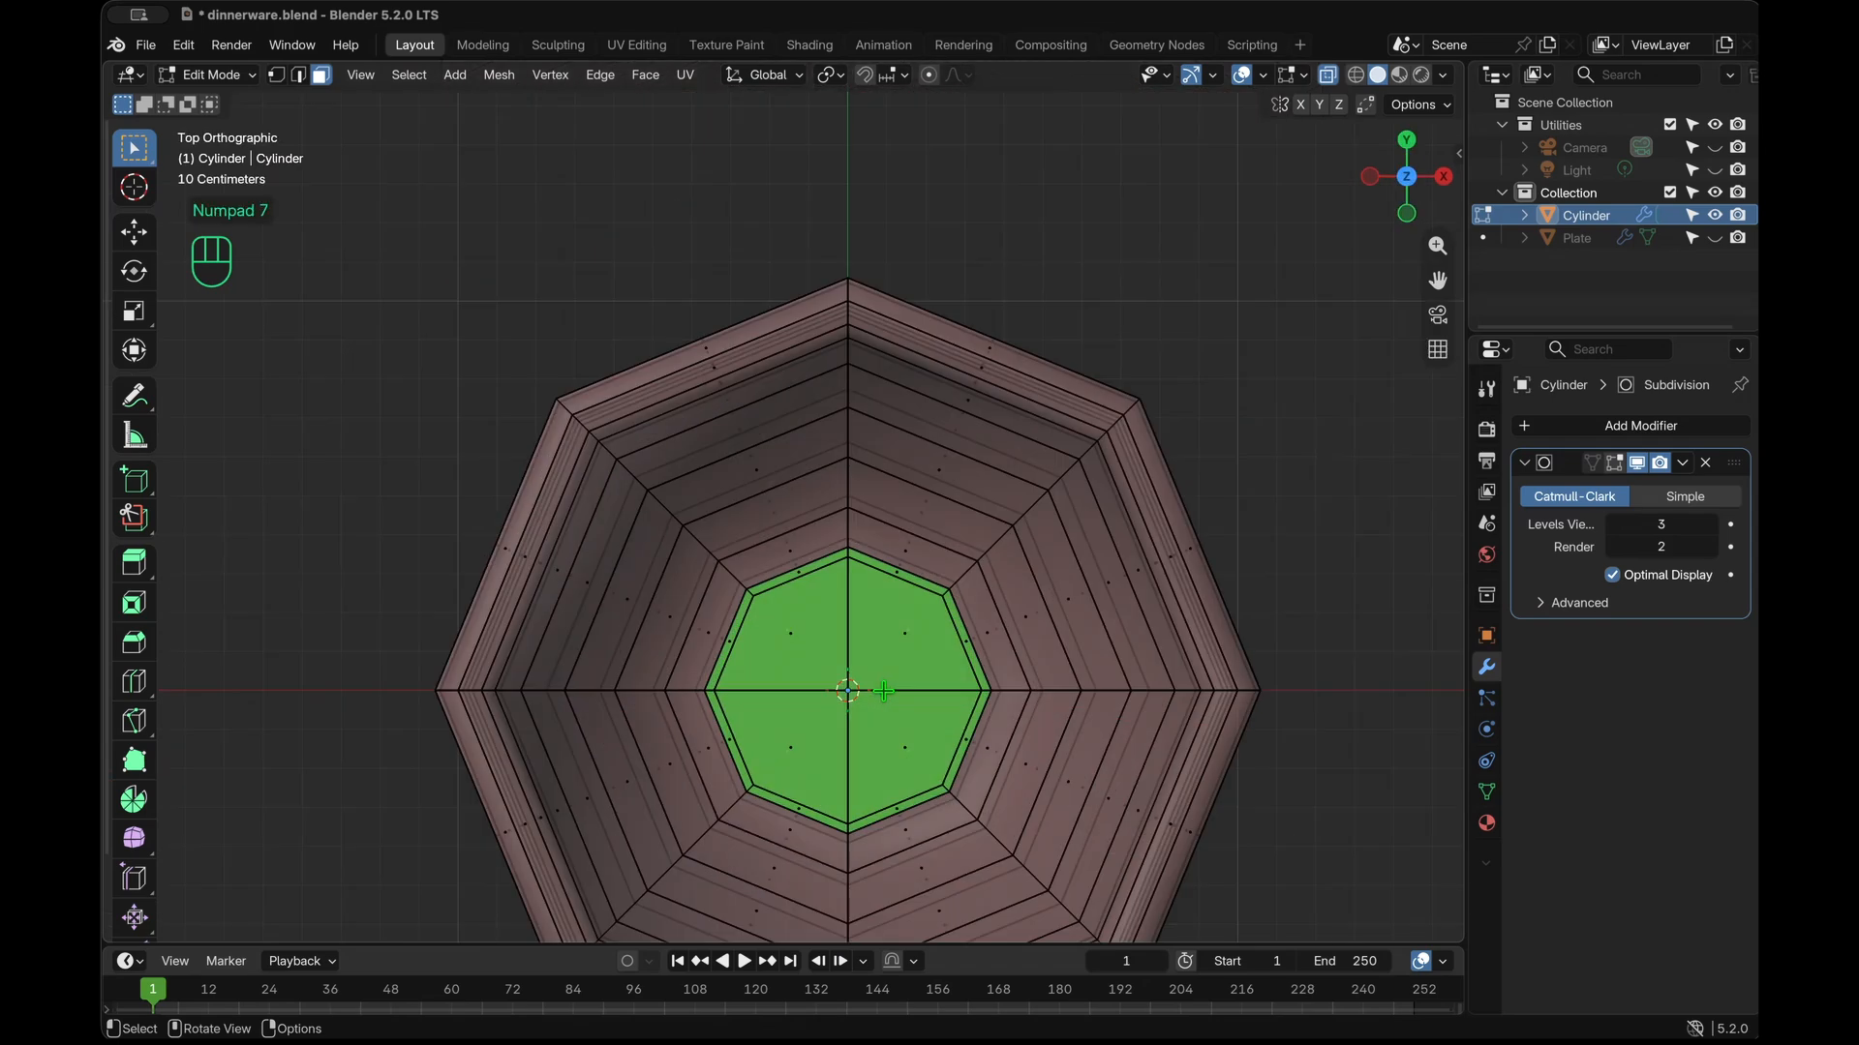
key(KP_1)
key(g)
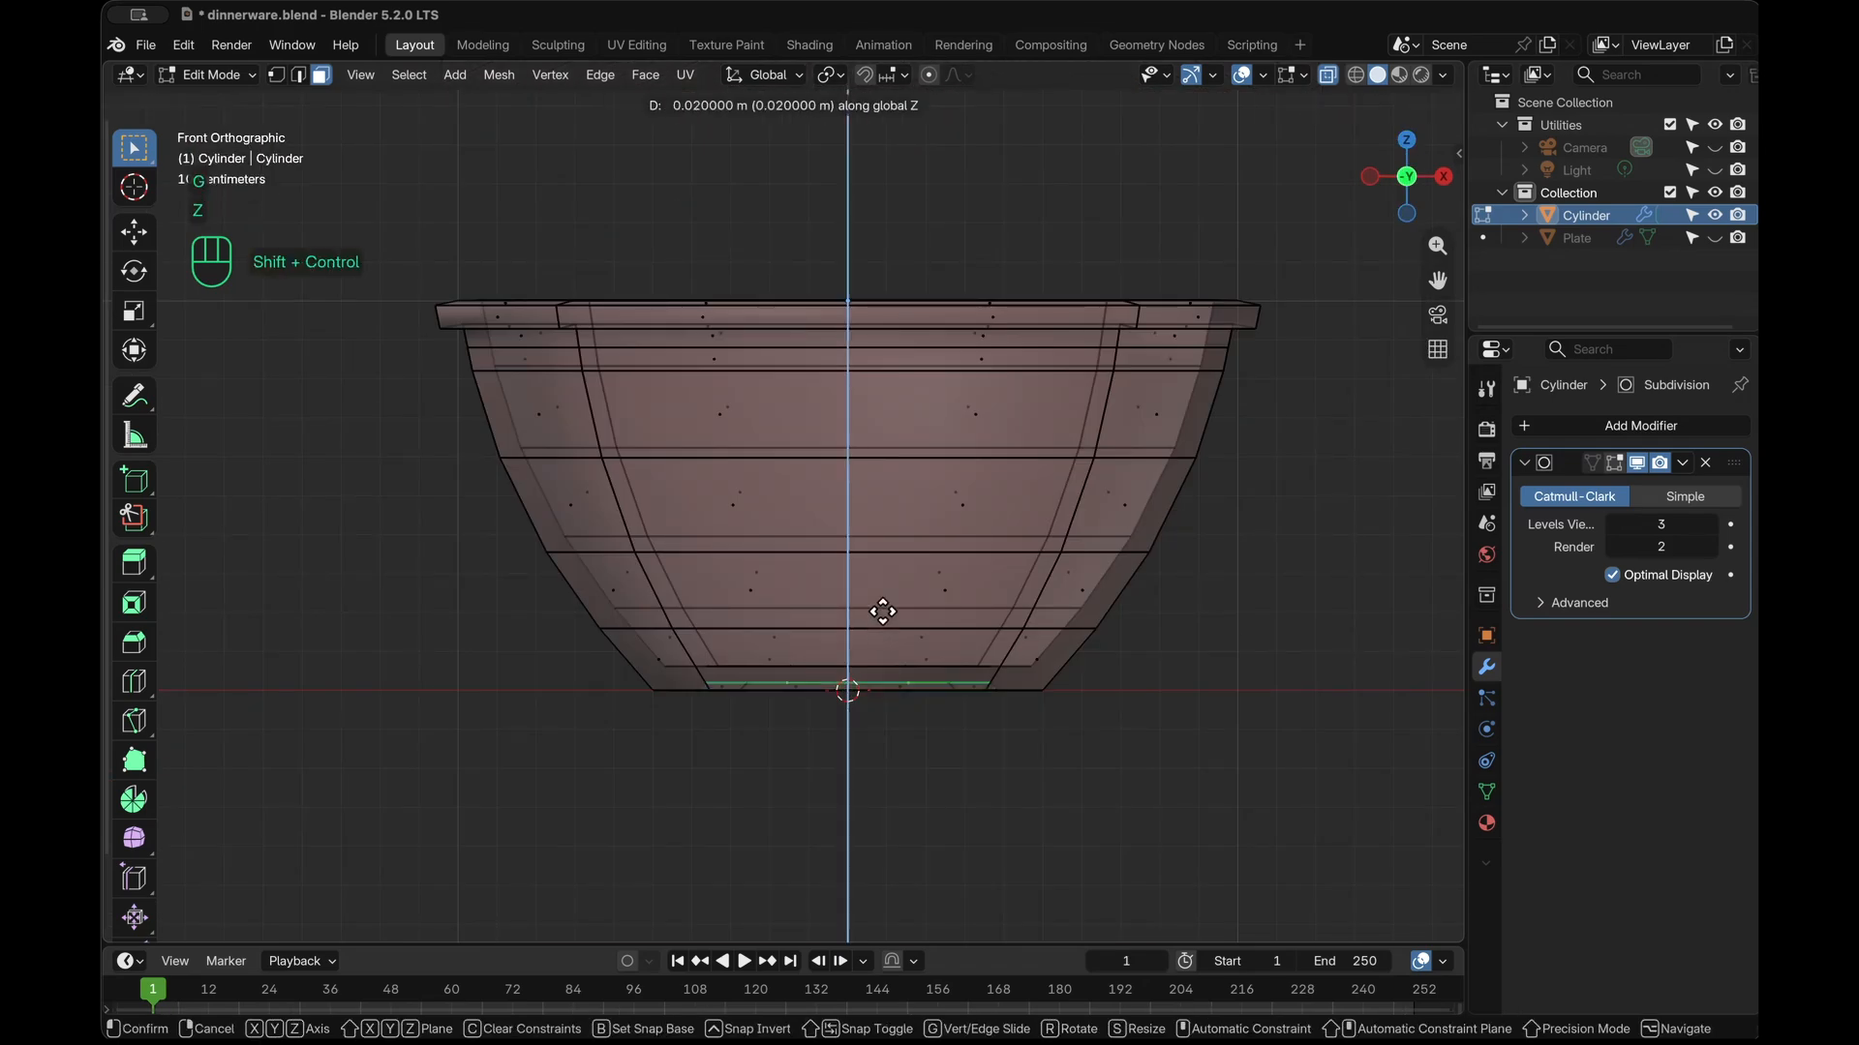
ctrl+shift+click(882, 583)
click(1235, 769)
scroll(1235, 770, up, 5)
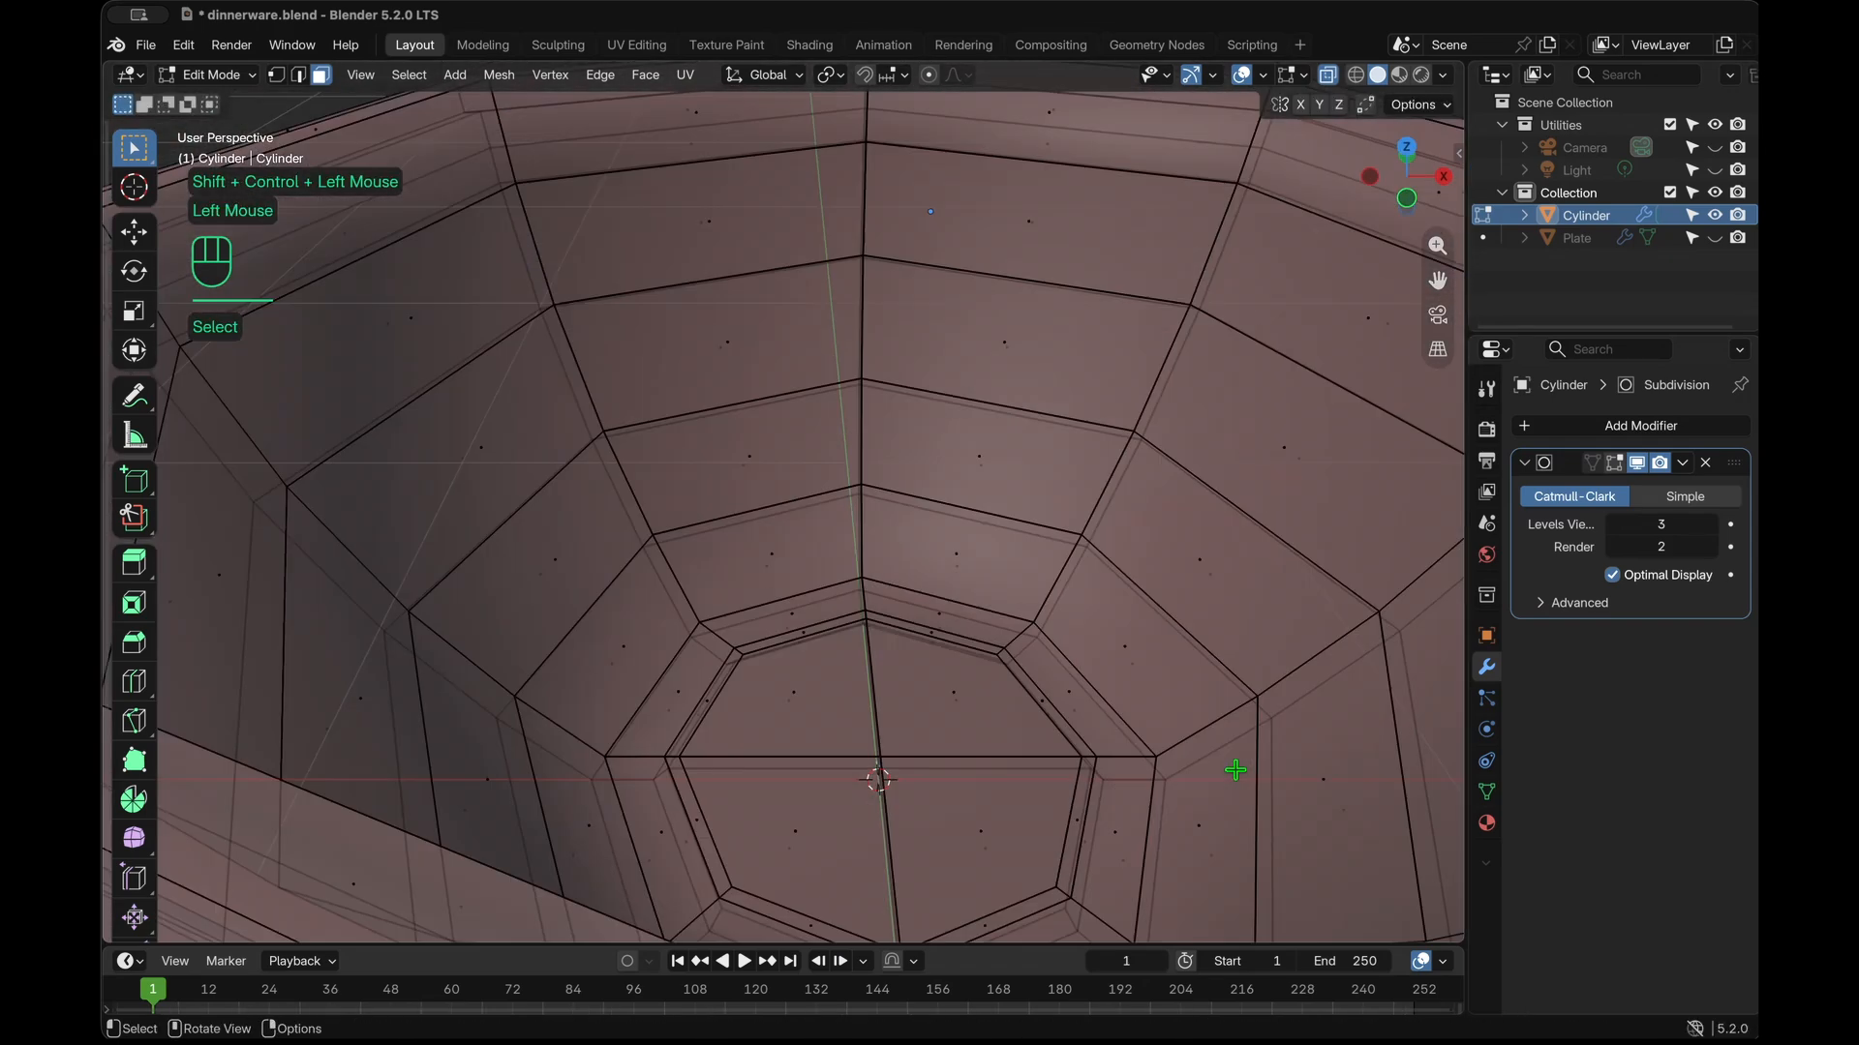
scroll(1235, 770, down, 5)
key(alt+z)
Return to Object Mode and rename the Cylinder object to Bowl.
key(Tab)
key(Tab)
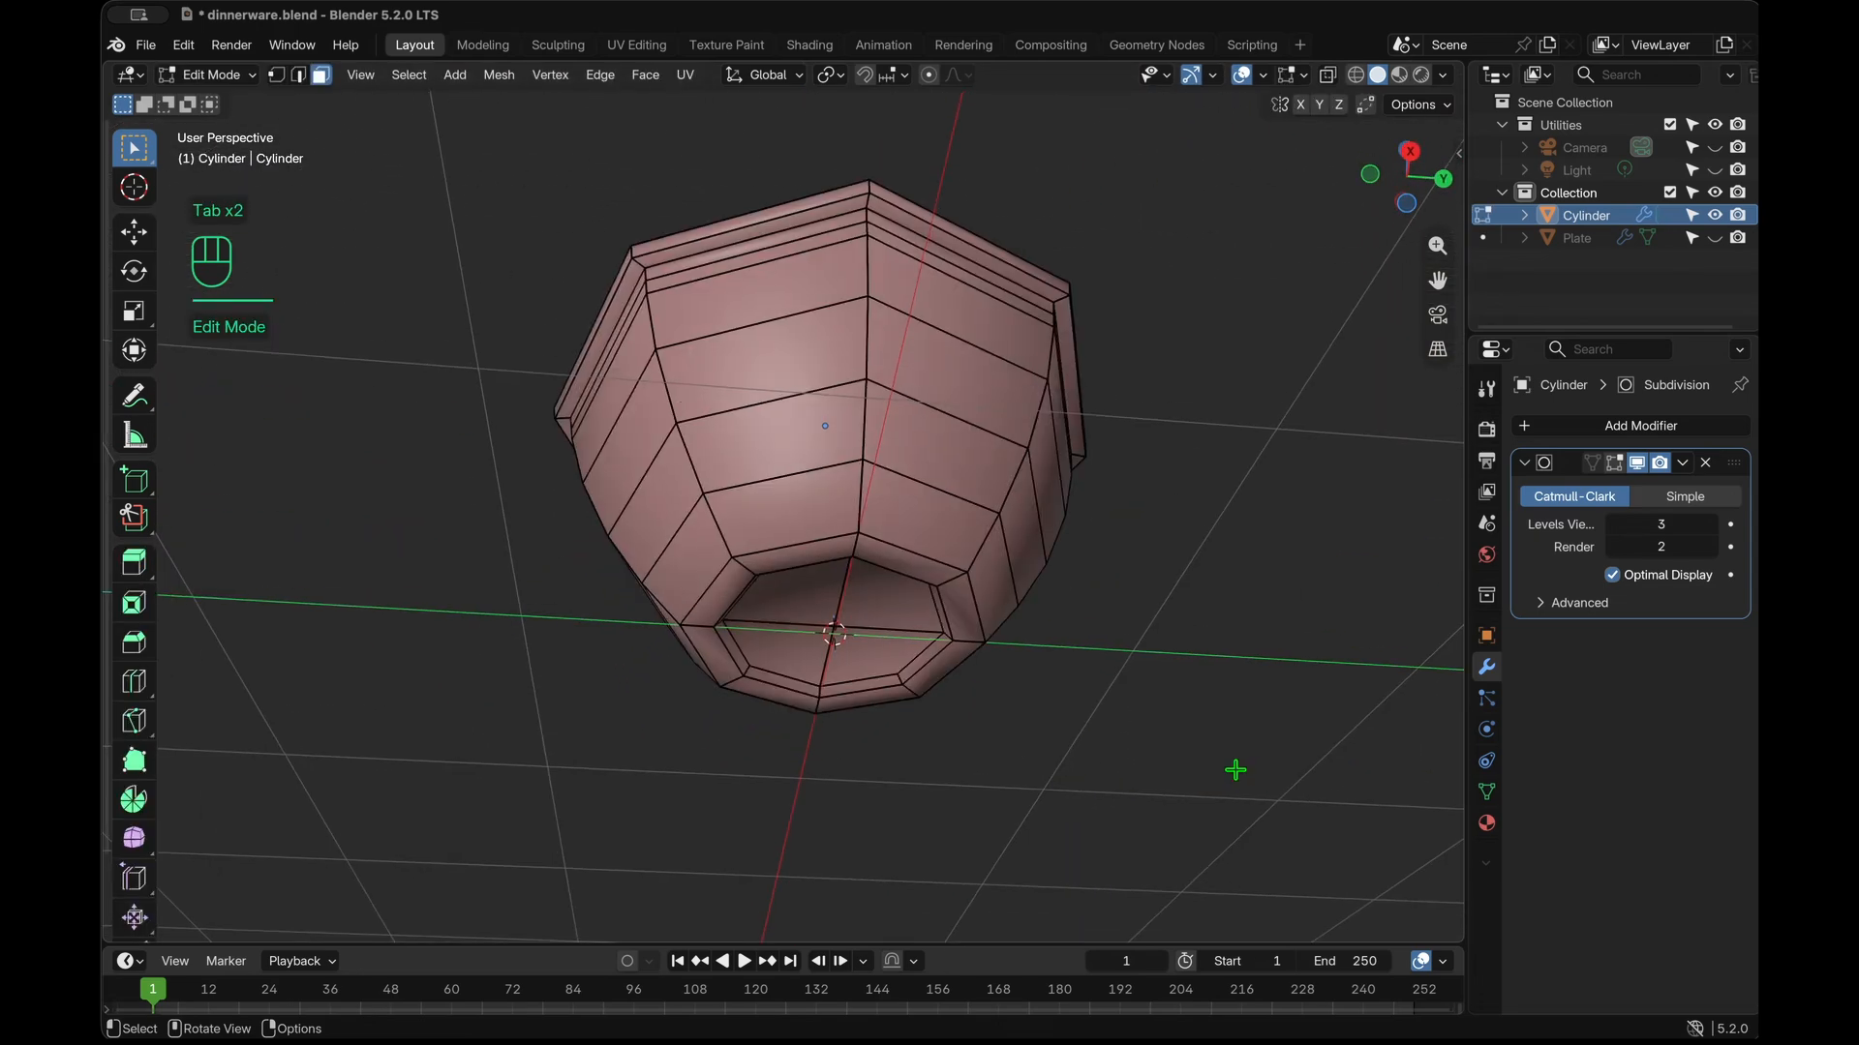
scroll(1235, 769, down, 5)
key(Tab)
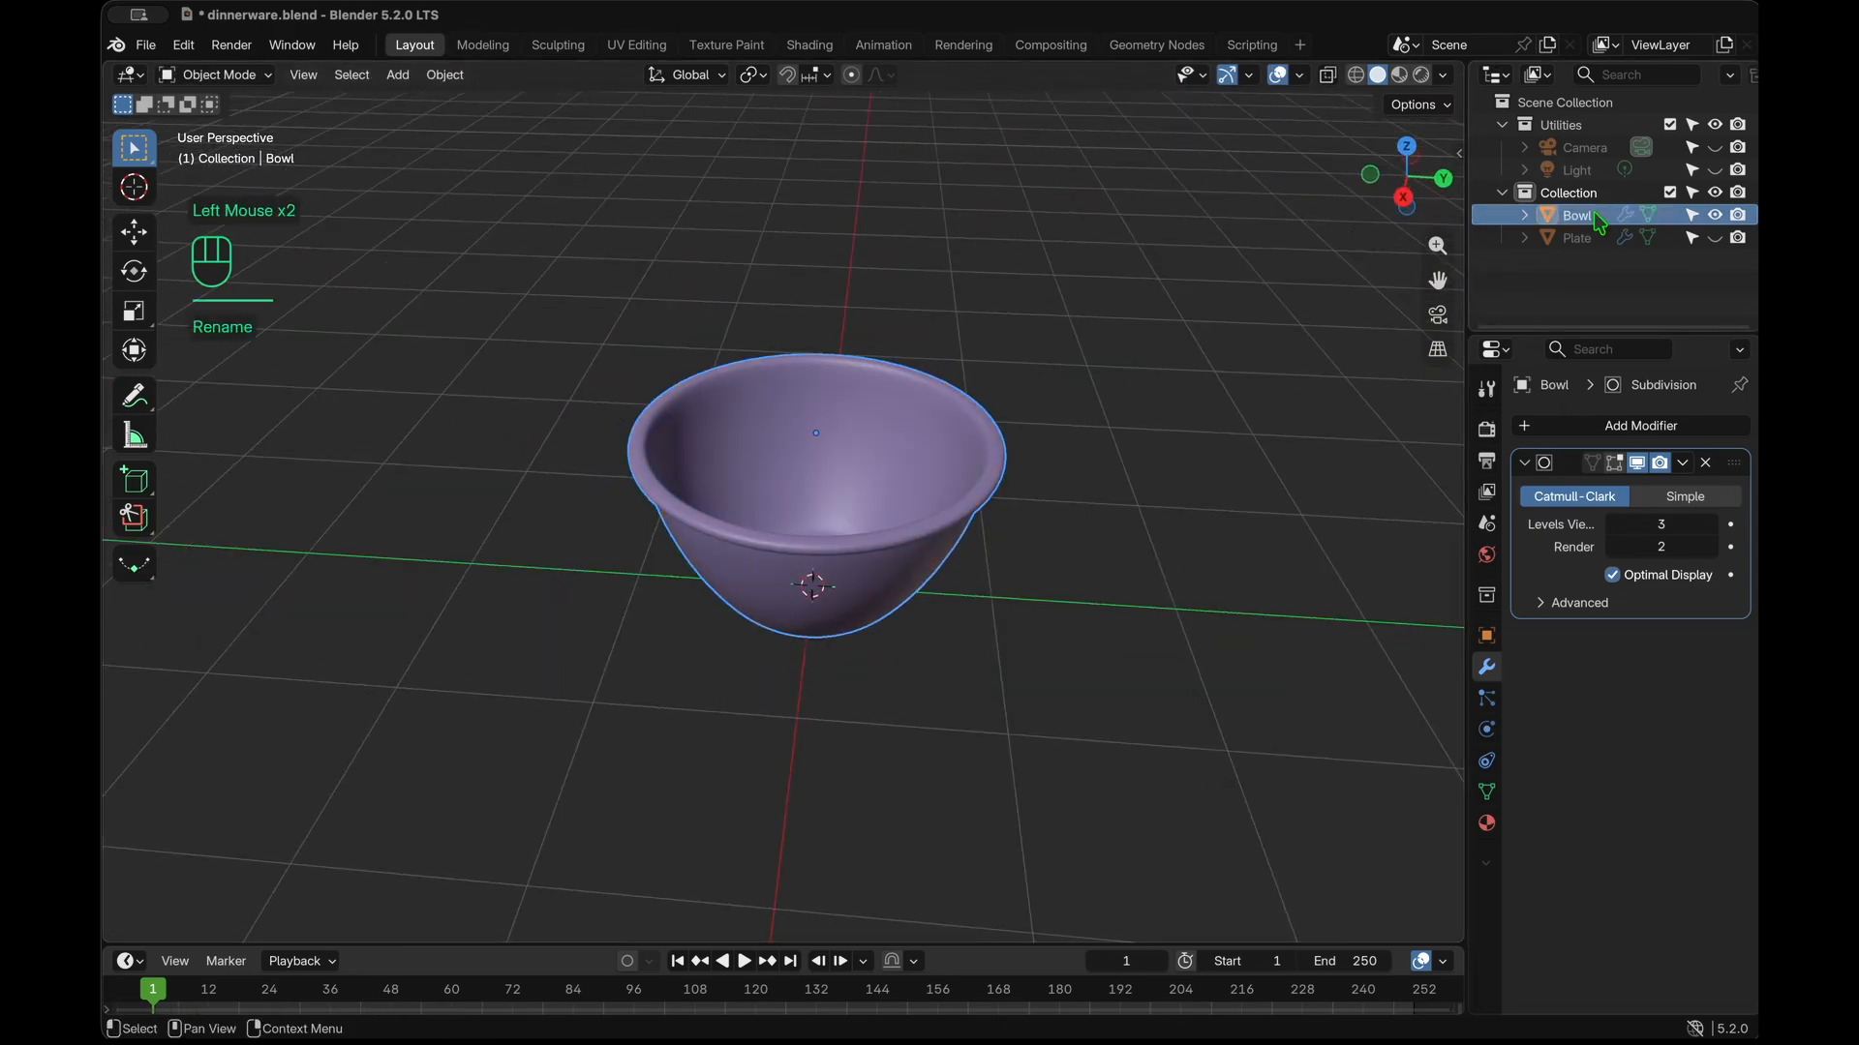
Duplicate the bowl in place and hide the original.
click(865, 575)
scroll(866, 575, down, 5)
scroll(865, 575, up, 5)
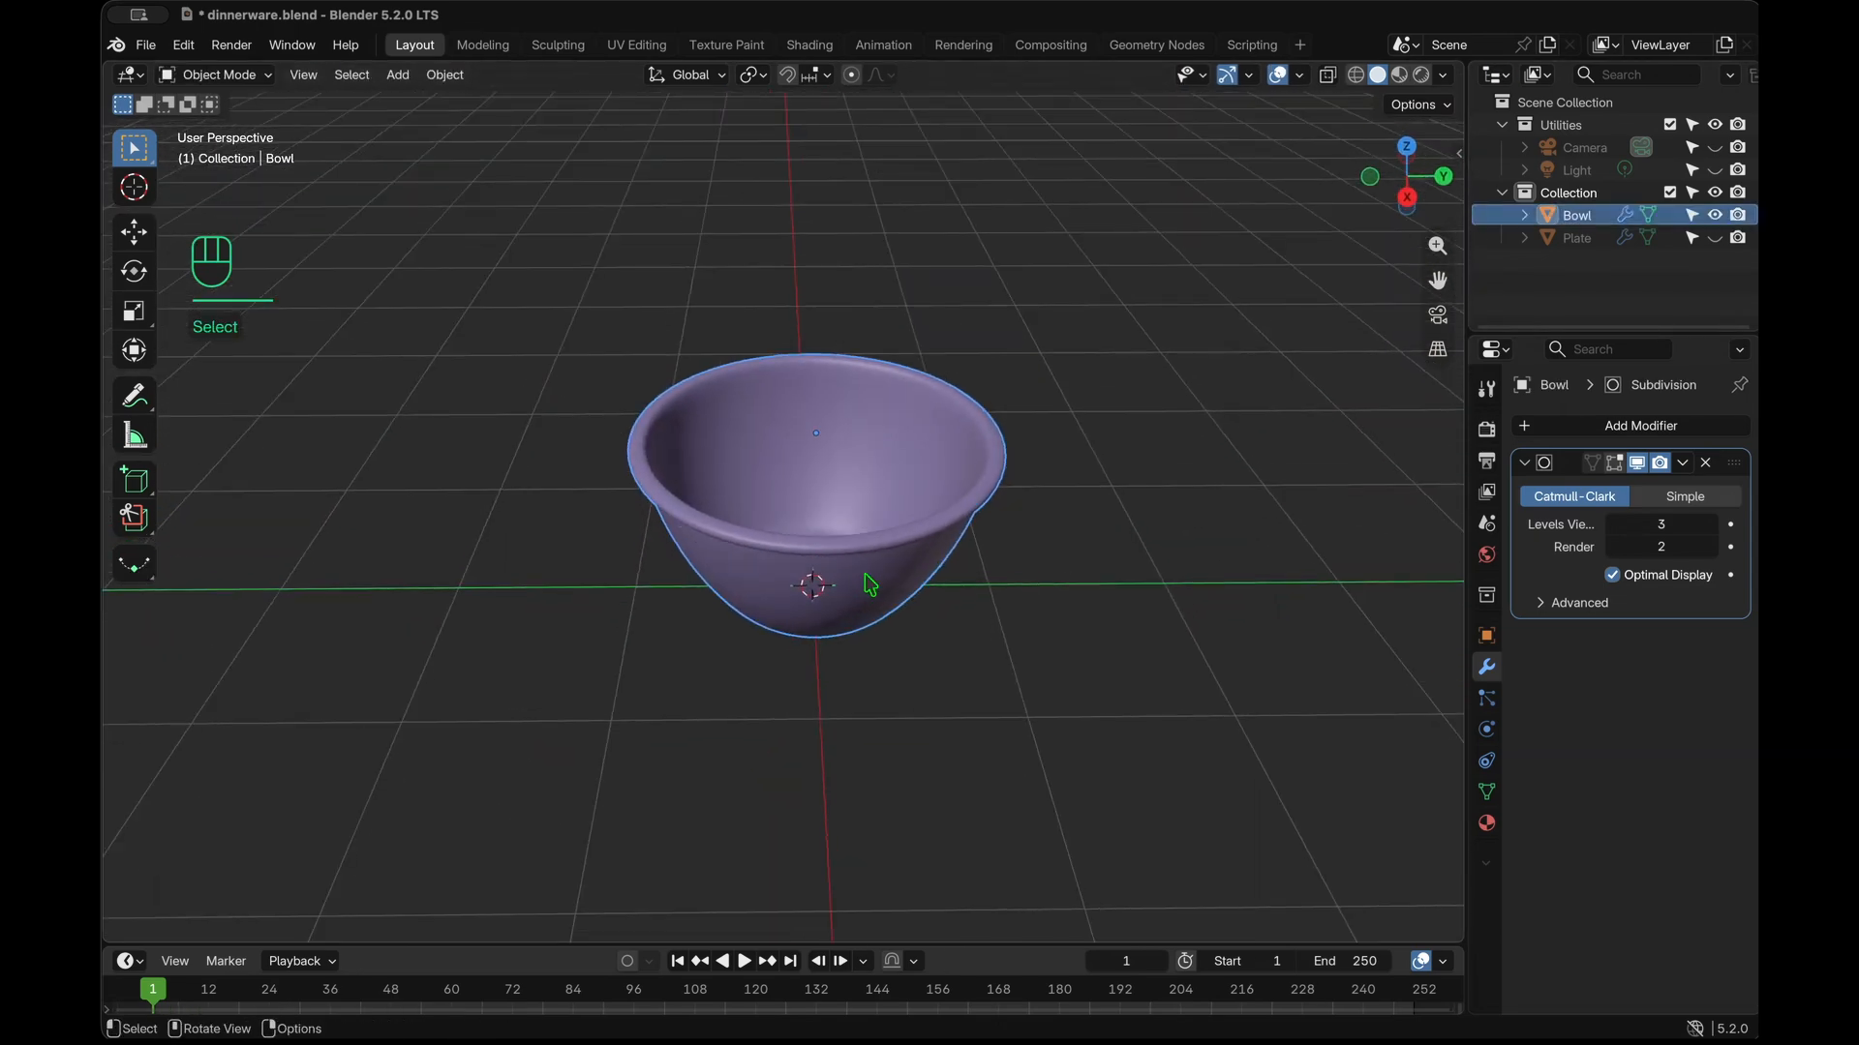
key(shift+d)
right_click(987, 606)
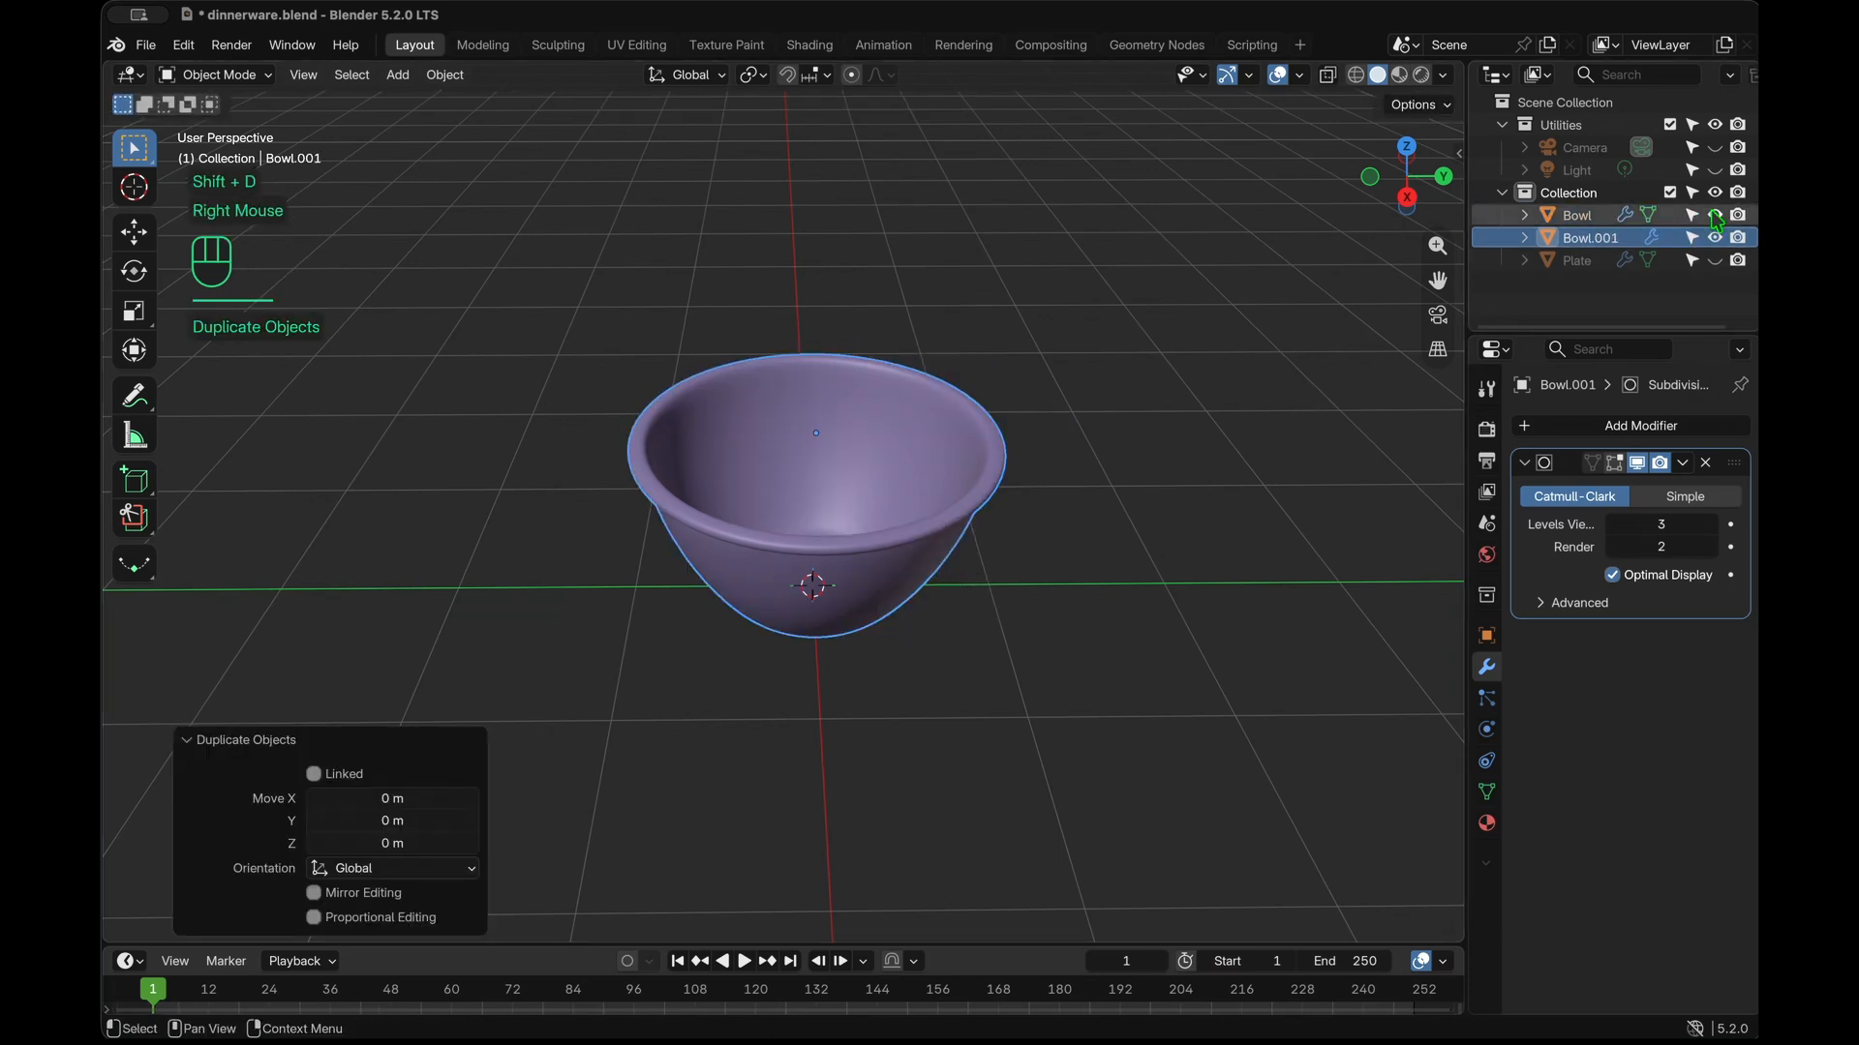
Widen the duplicate bowl by scaling it up in X and Y only, keeping its height locked.
click(927, 557)
key(s)
key(shift+z)
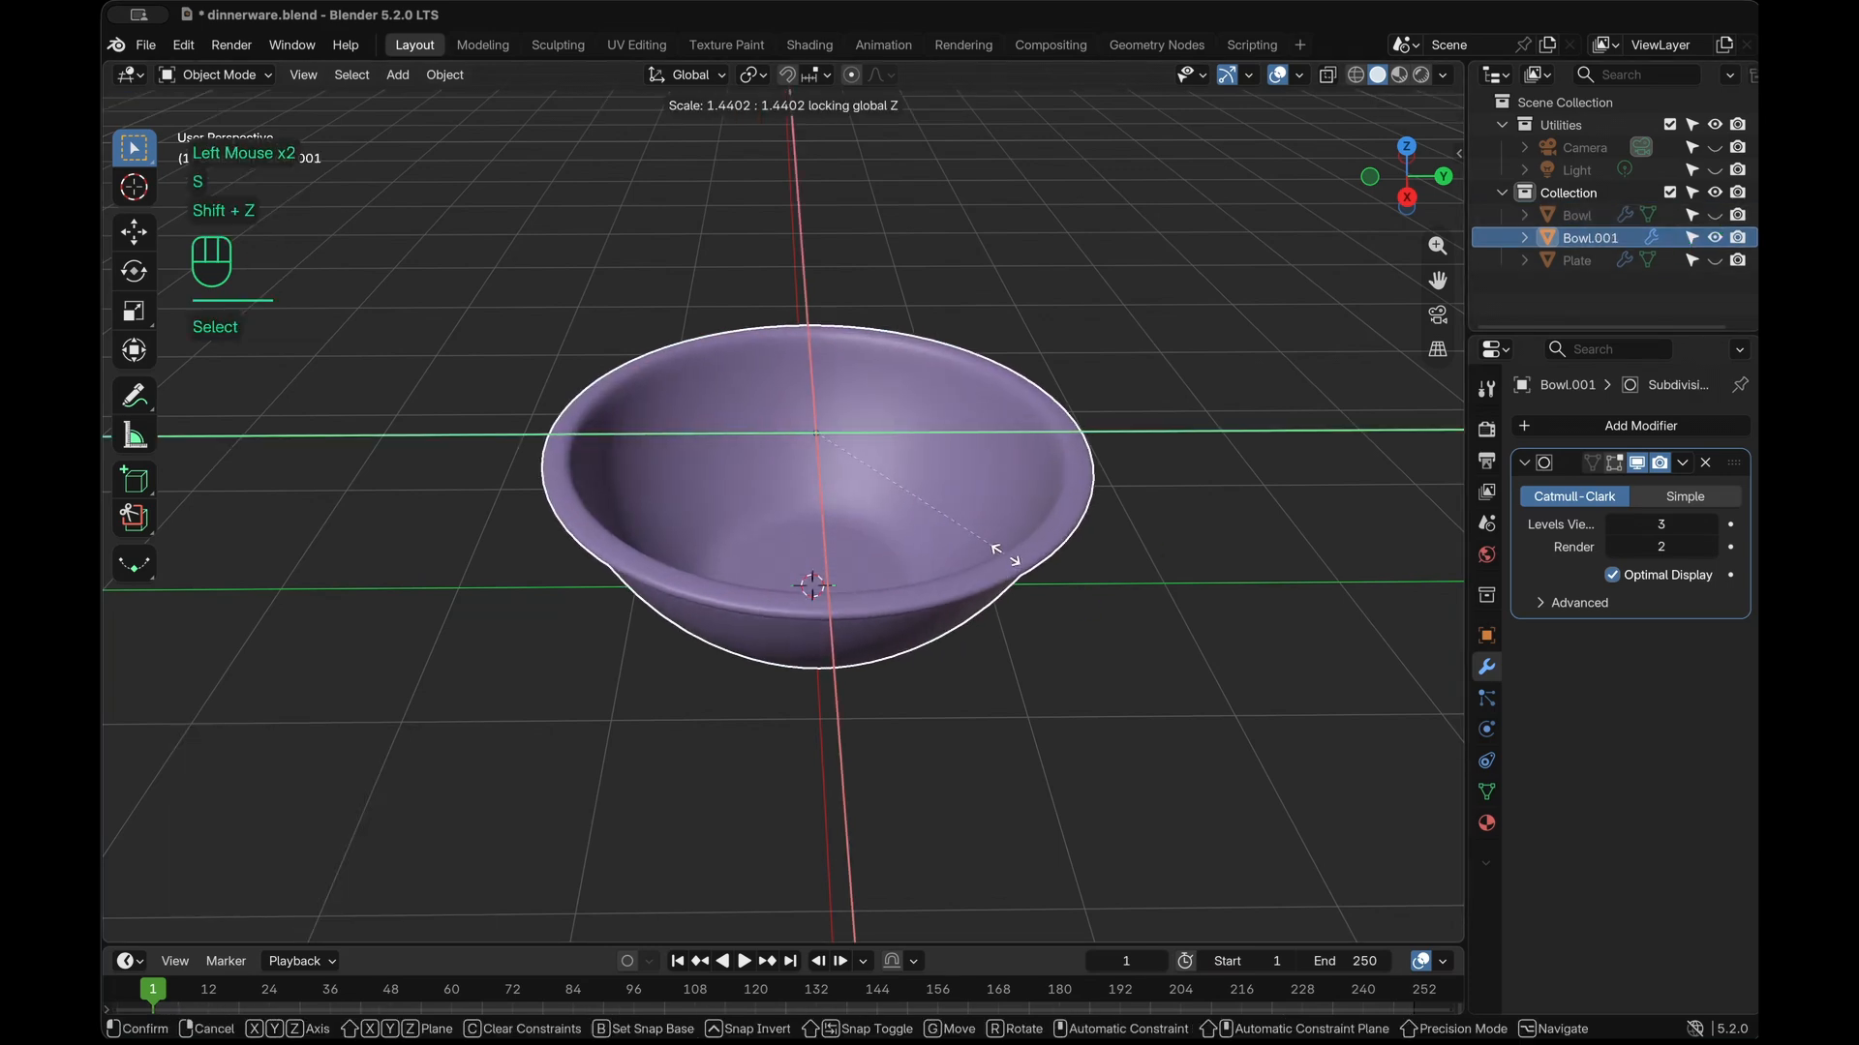
click(1050, 567)
click(1091, 733)
middle_drag(1091, 733, 1091, 733)
Rename the widened duplicate to Large Bowl and return to Object Mode.
key(Tab)
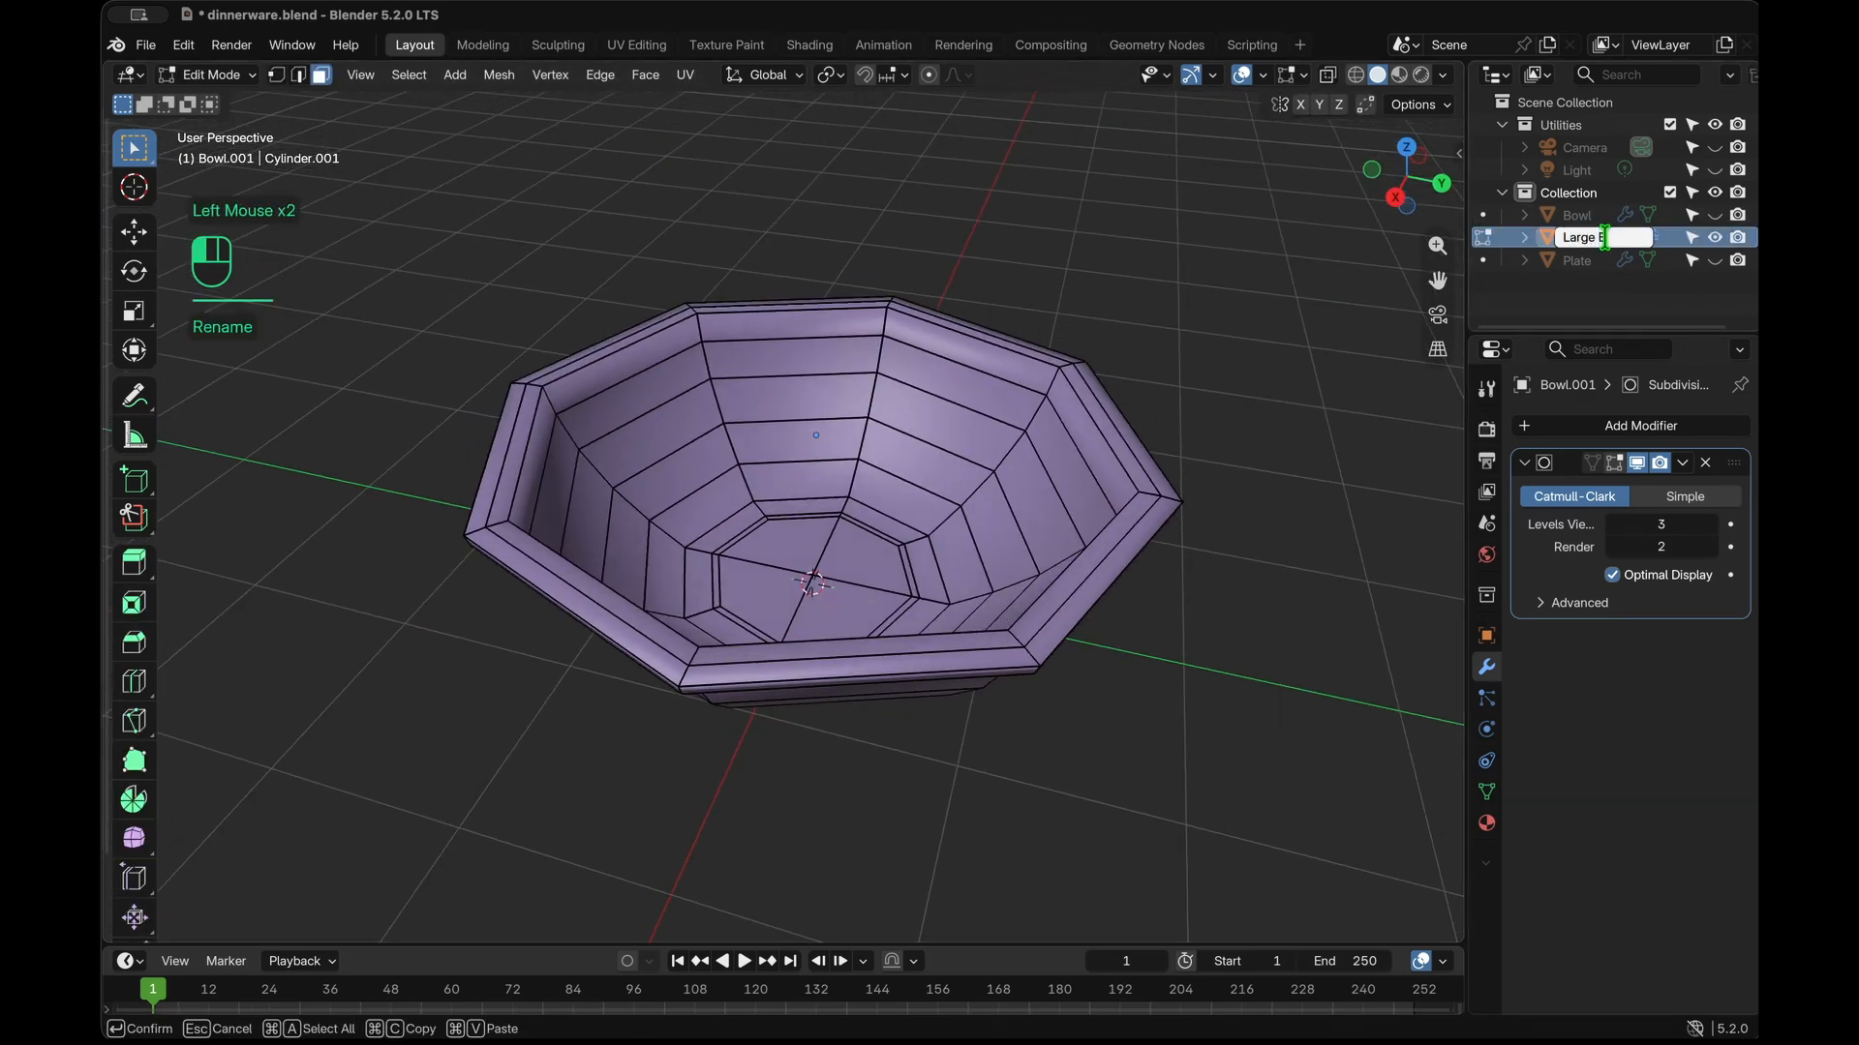
key(Return)
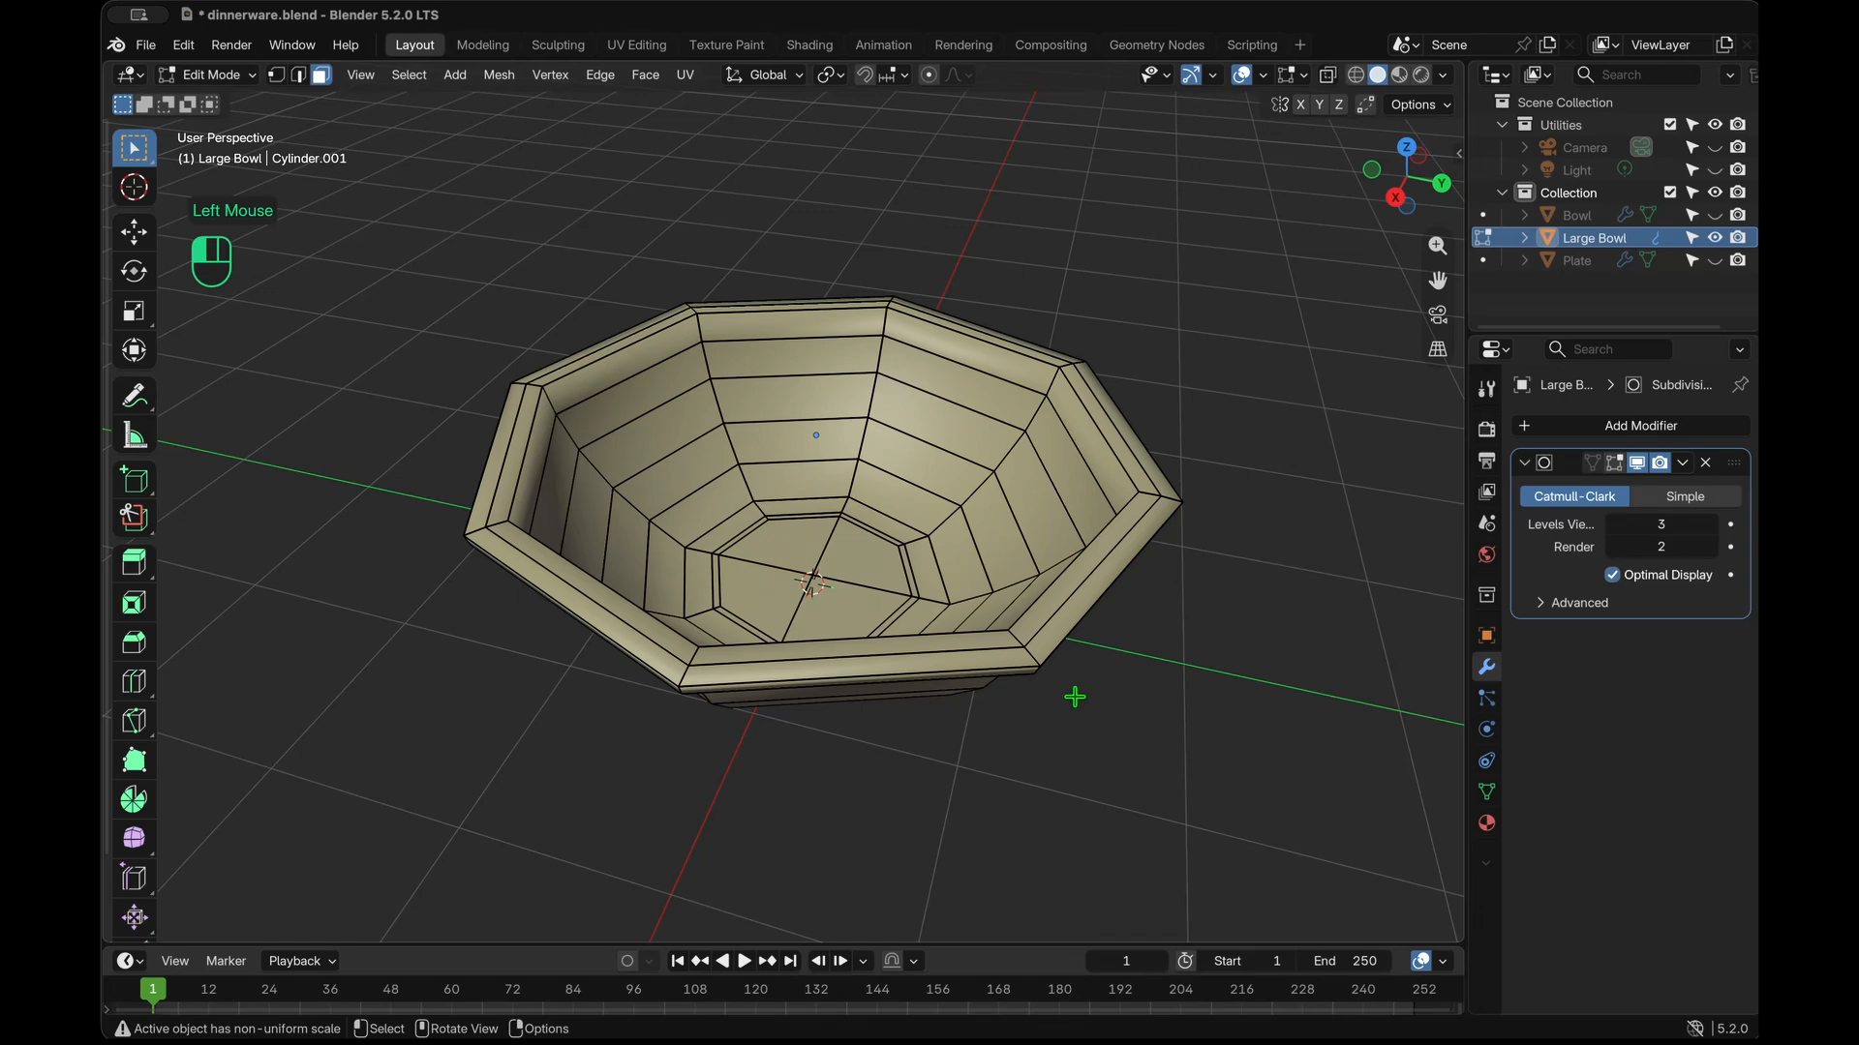
key(Tab)
middle_drag(1079, 767, 1199, 485)
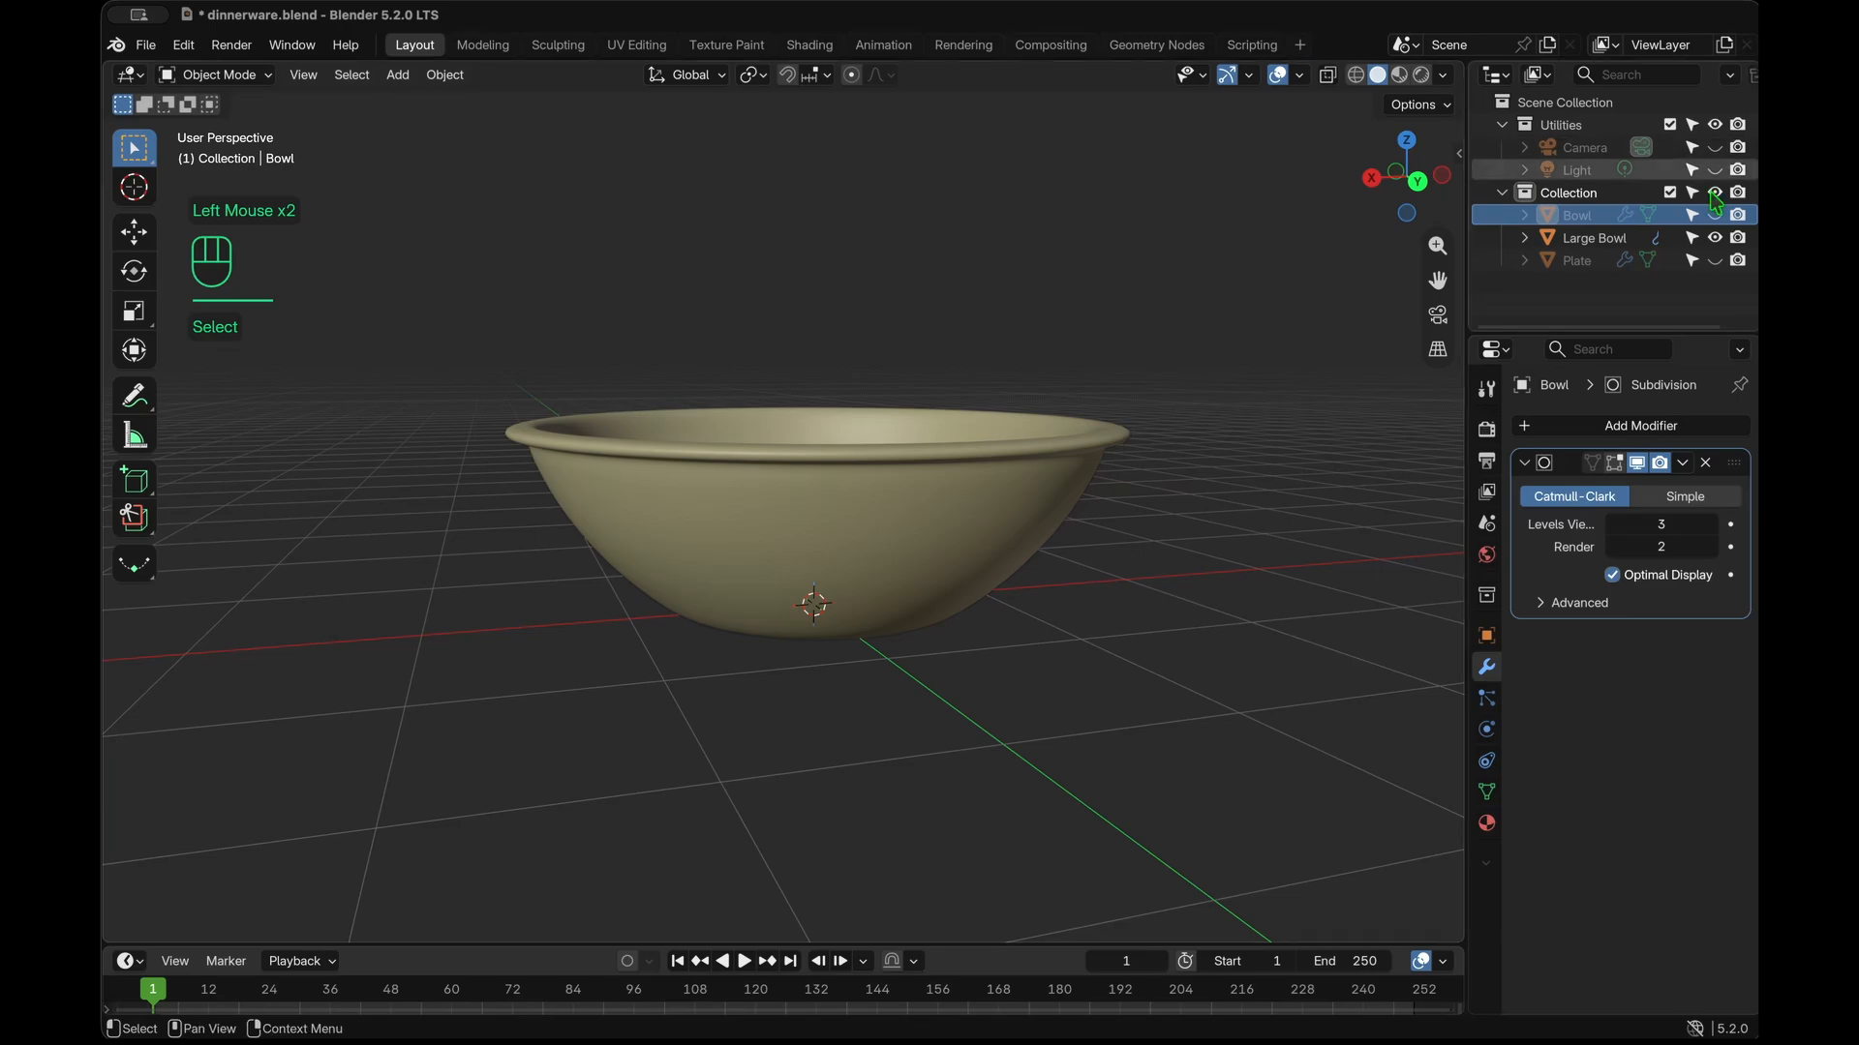
Unhide the original bowl and move it 3 m along X so that it stands beside the large bowl.
middle_drag(1145, 547, 1146, 547)
click(907, 520)
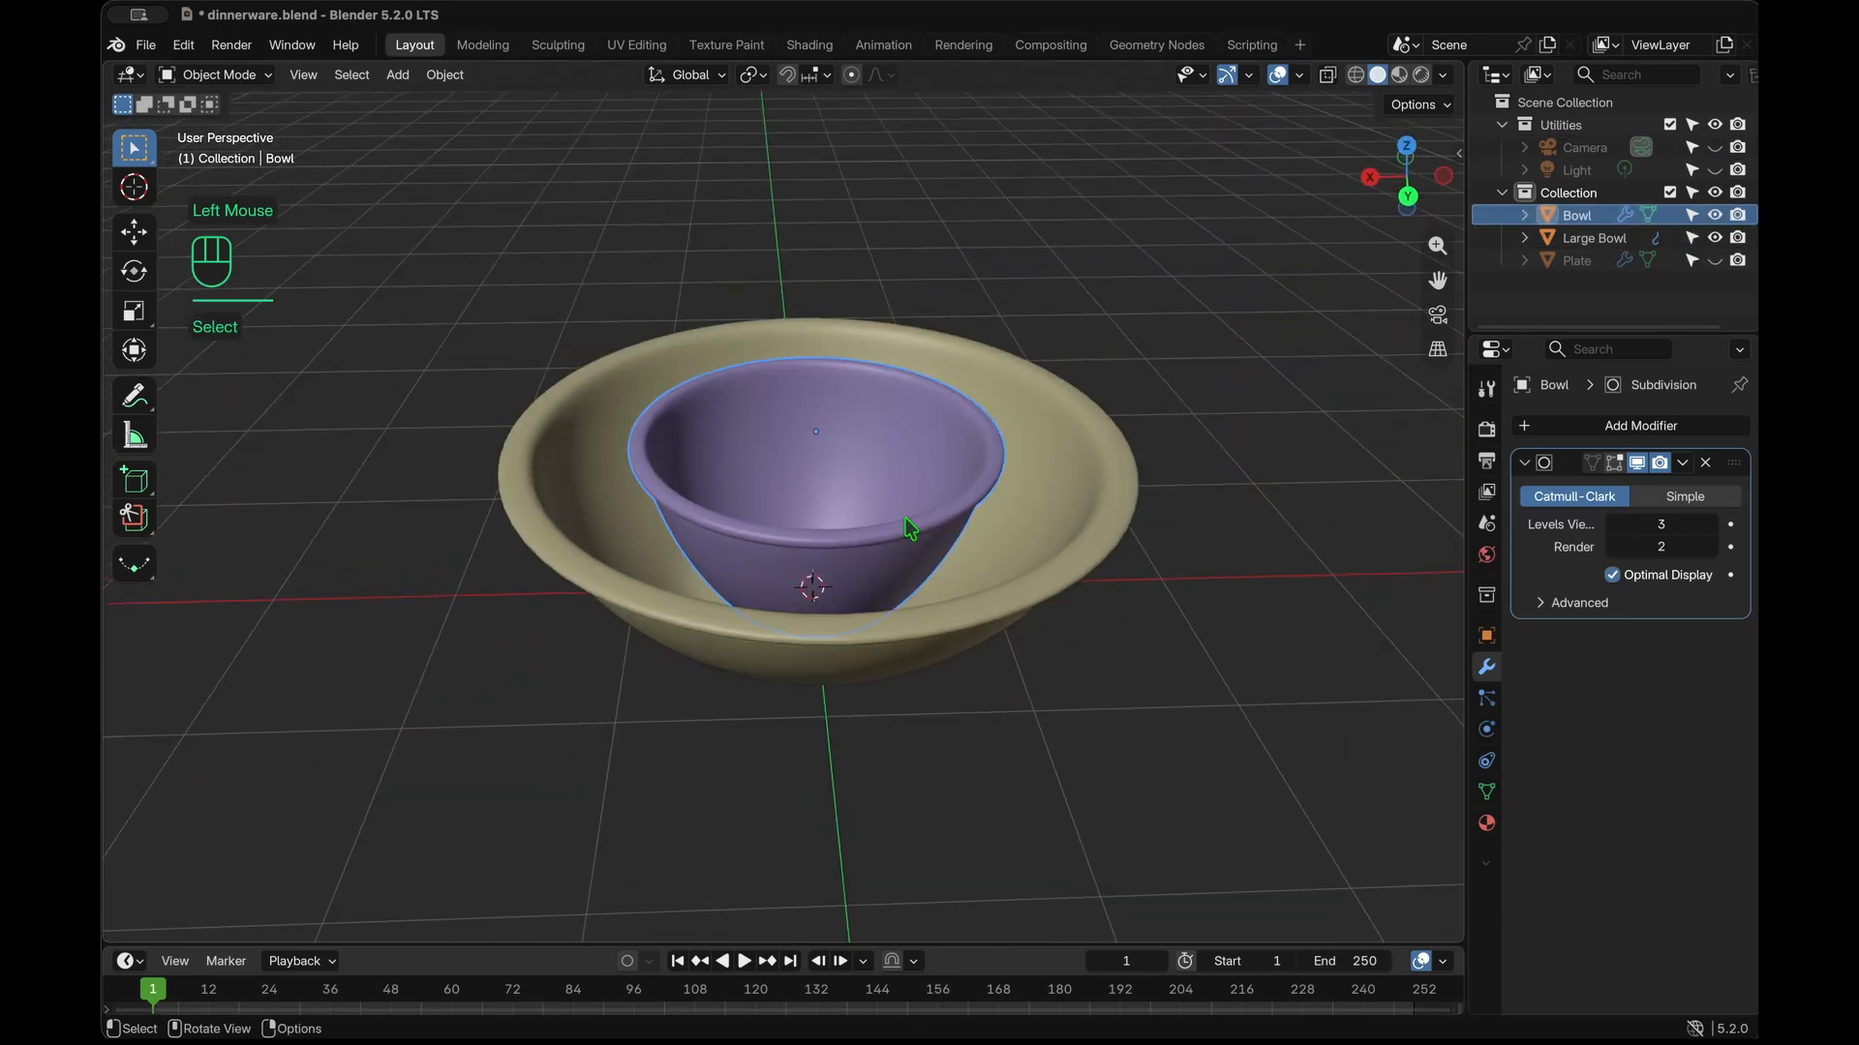
key(g)
key(KP_3)
key(KP_Enter)
key(KP_1)
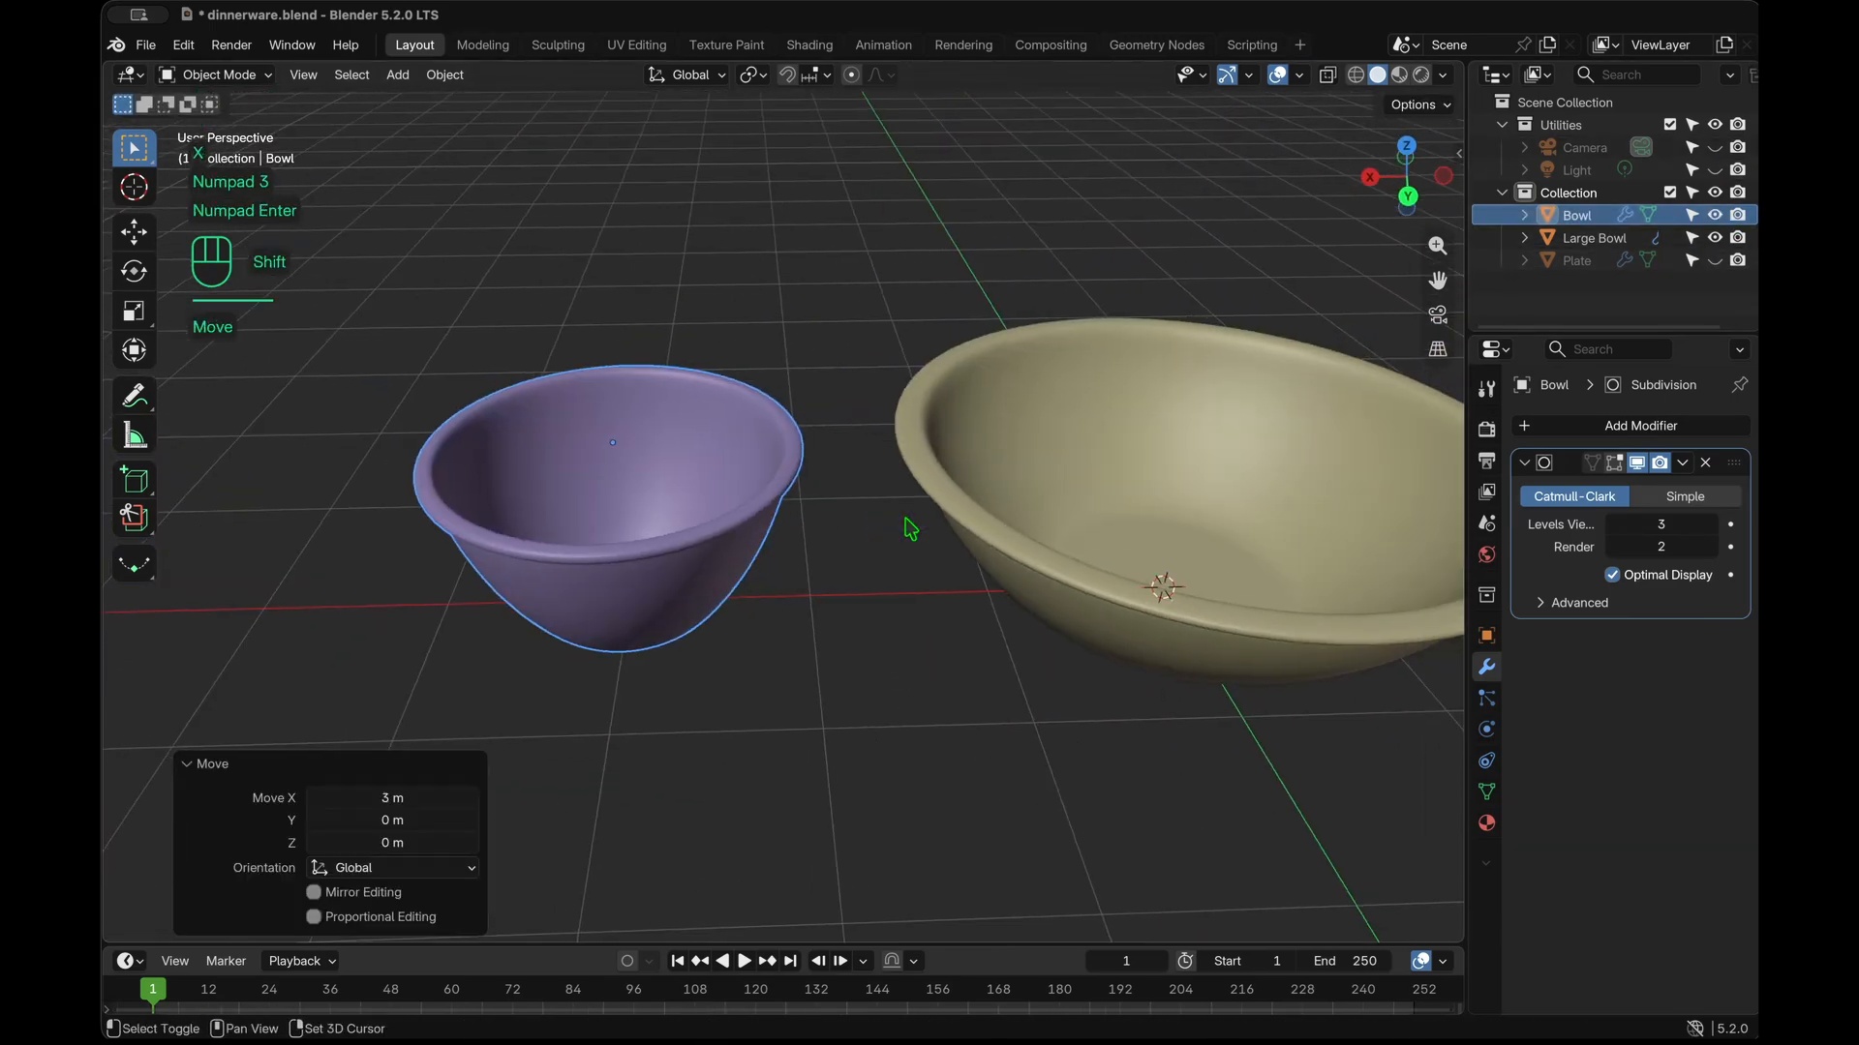